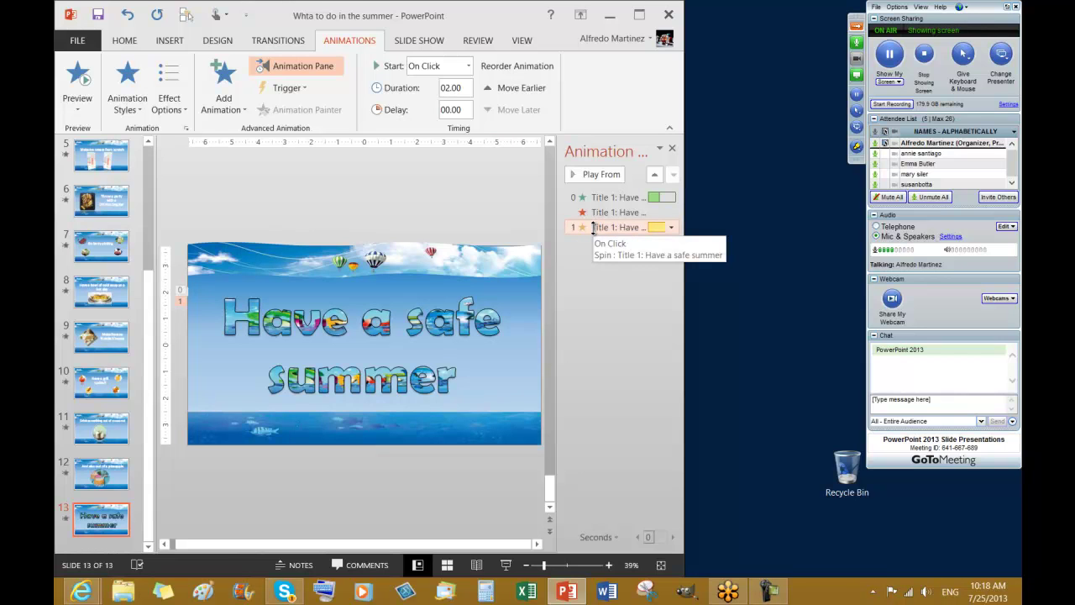
Move the closing title's Spin animation ahead of its exit effect and set it to start After Previous
left_click(501, 90)
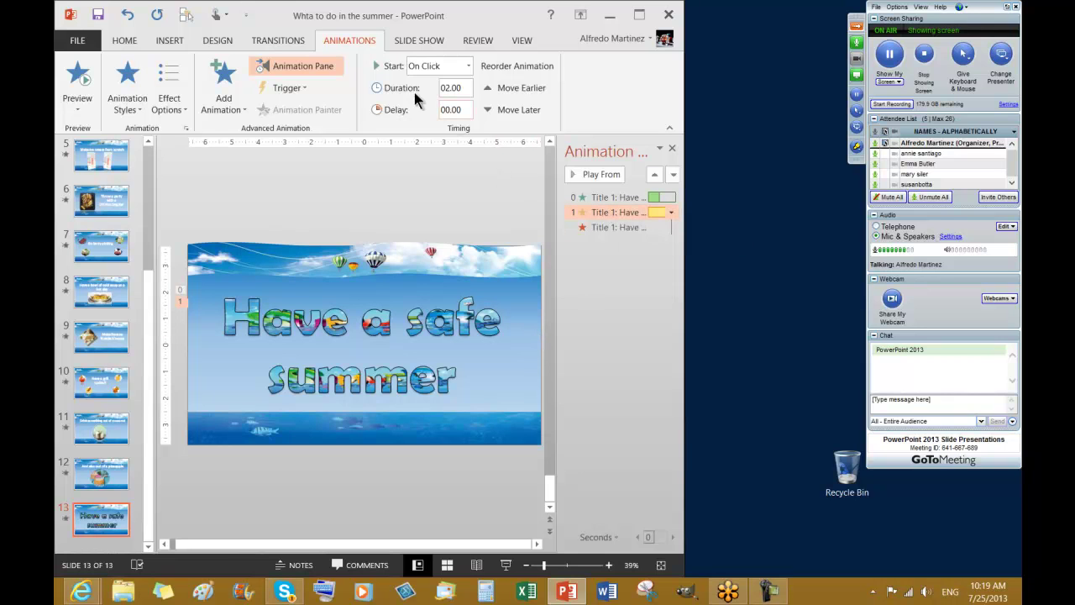
left_click(468, 66)
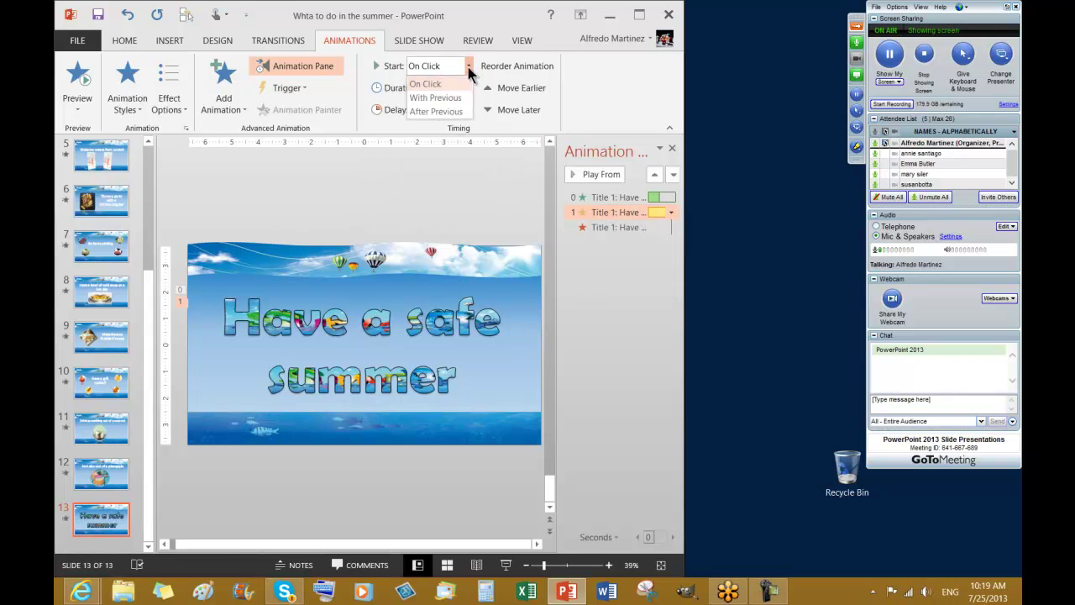
left_click(446, 110)
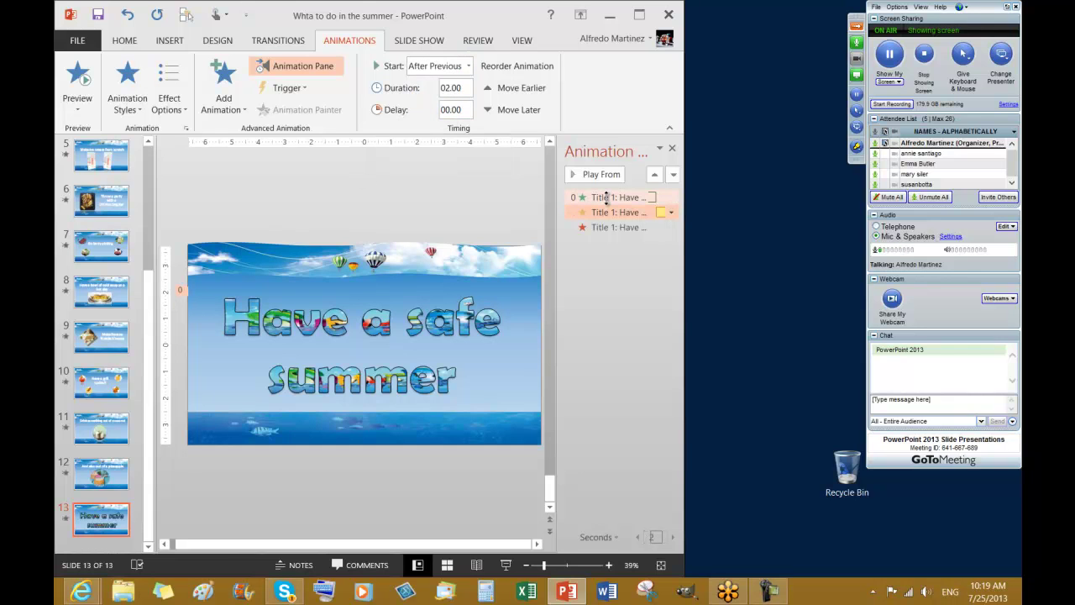
Set the Spin animation's delay to 2 seconds and preview the closing slide's animations
left_click(456, 110)
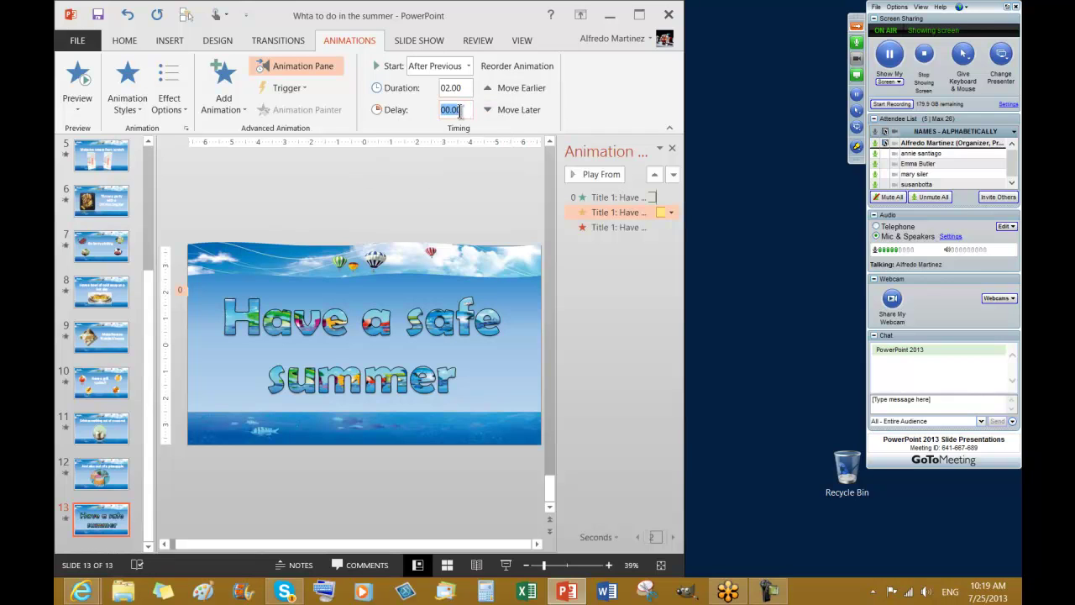
type("2")
key("Return")
left_click(74, 80)
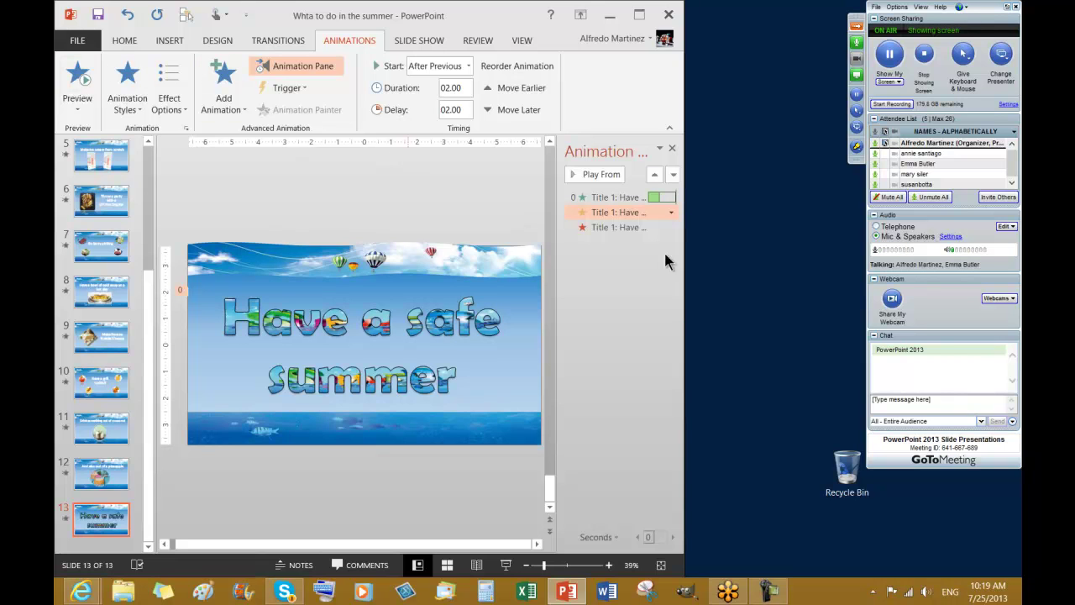
left_click(600, 282)
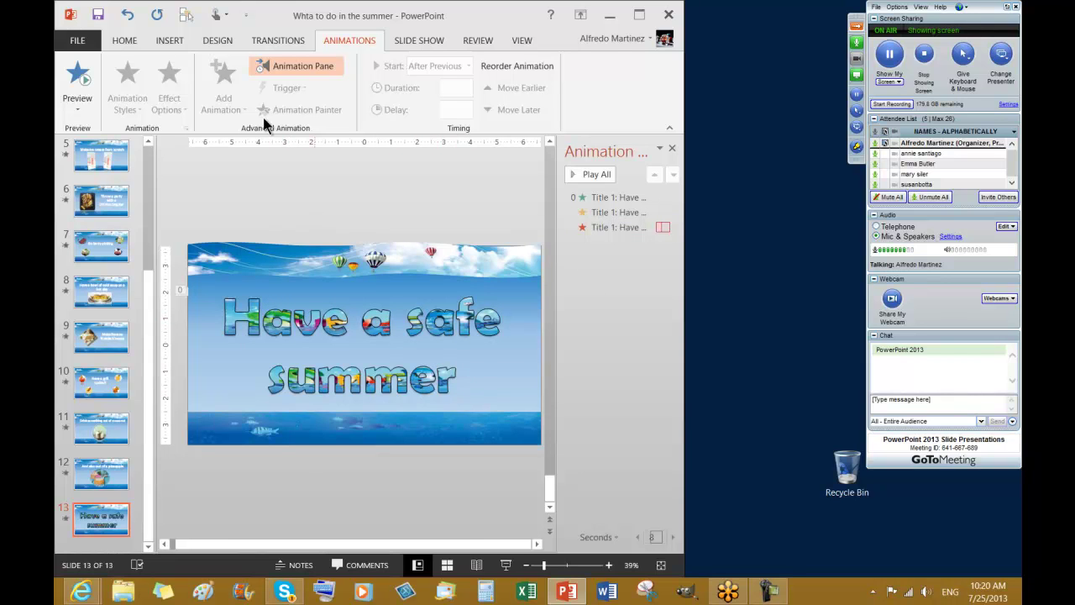
Hide the "Have a safe summer" title object on slide 13
left_click(188, 23)
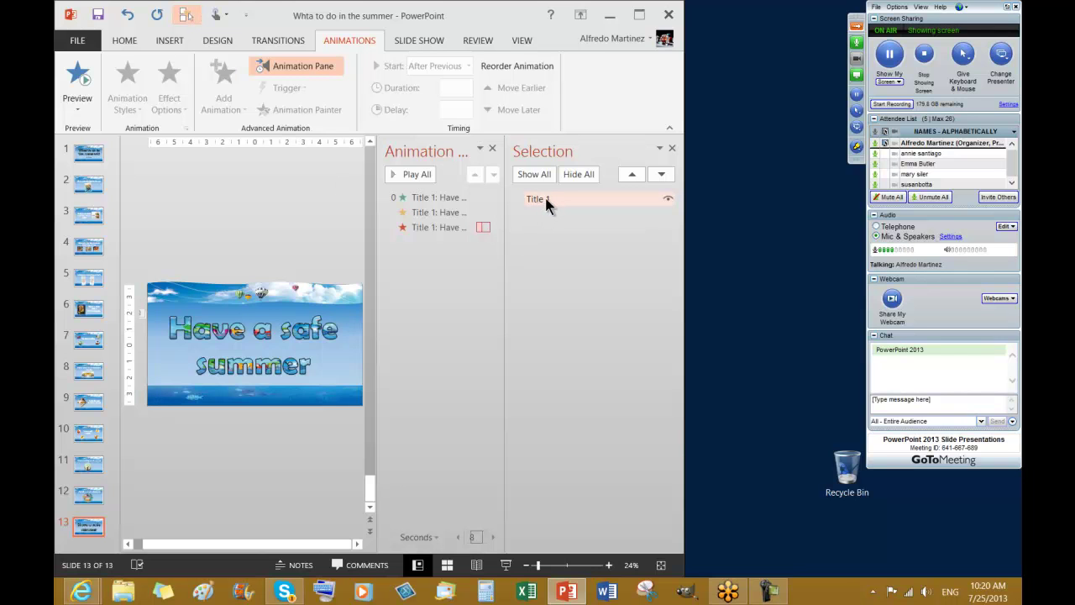
left_click(667, 199)
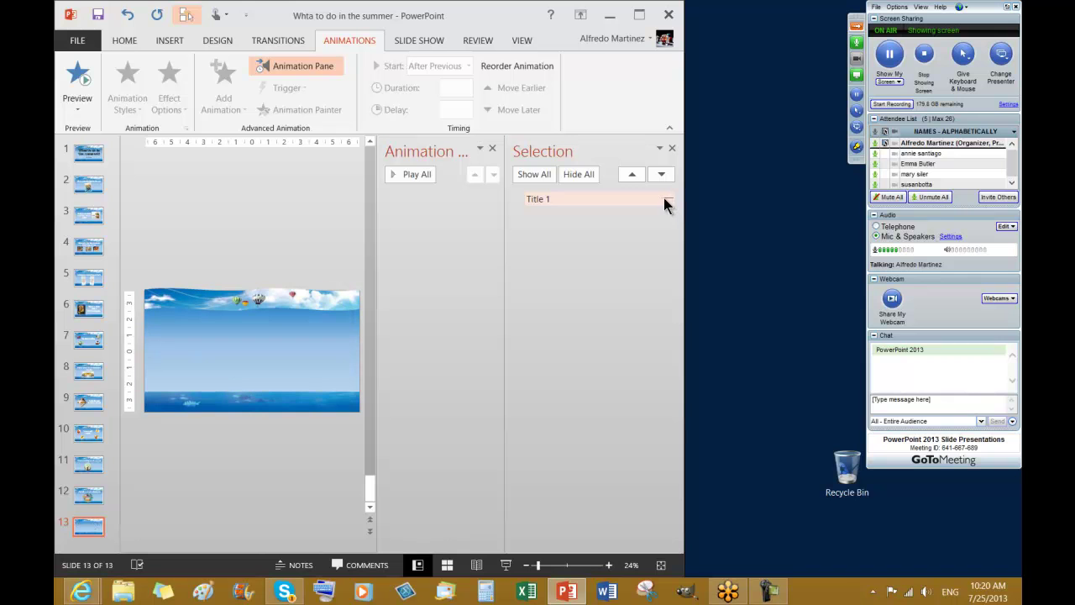
left_click(672, 149)
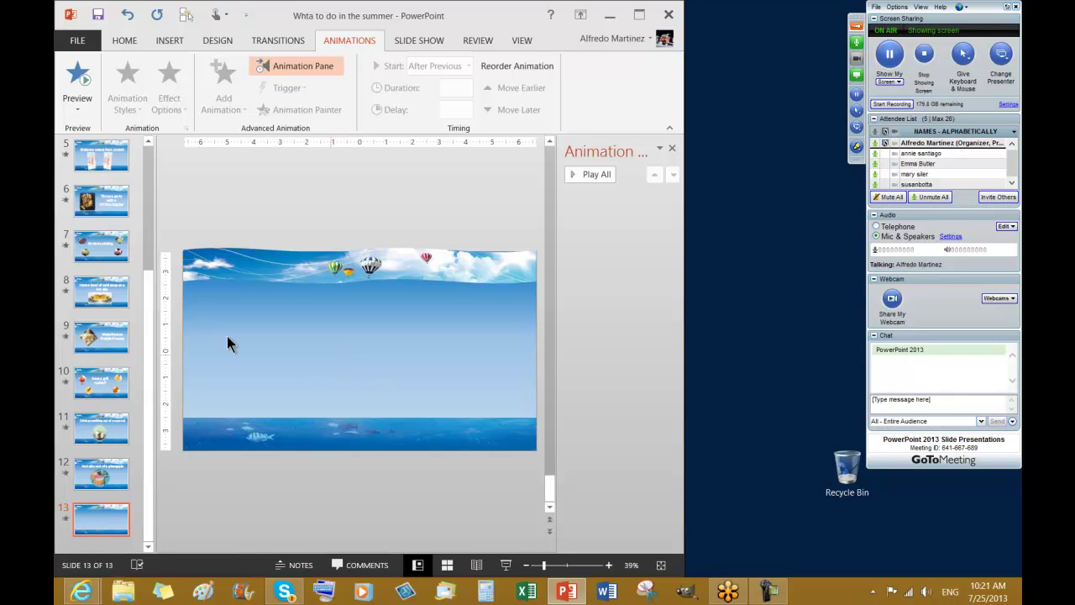
Copy the "What to do in the summer!!!" title text box from slide 1
left_click_drag(149, 339, 143, 168)
left_click(107, 161)
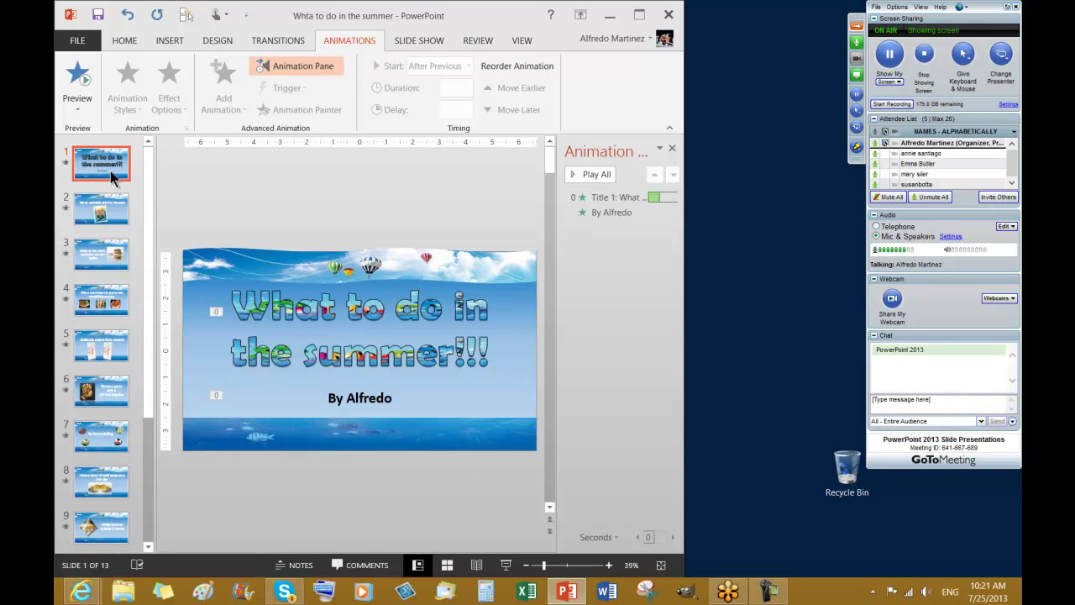
left_click(274, 308)
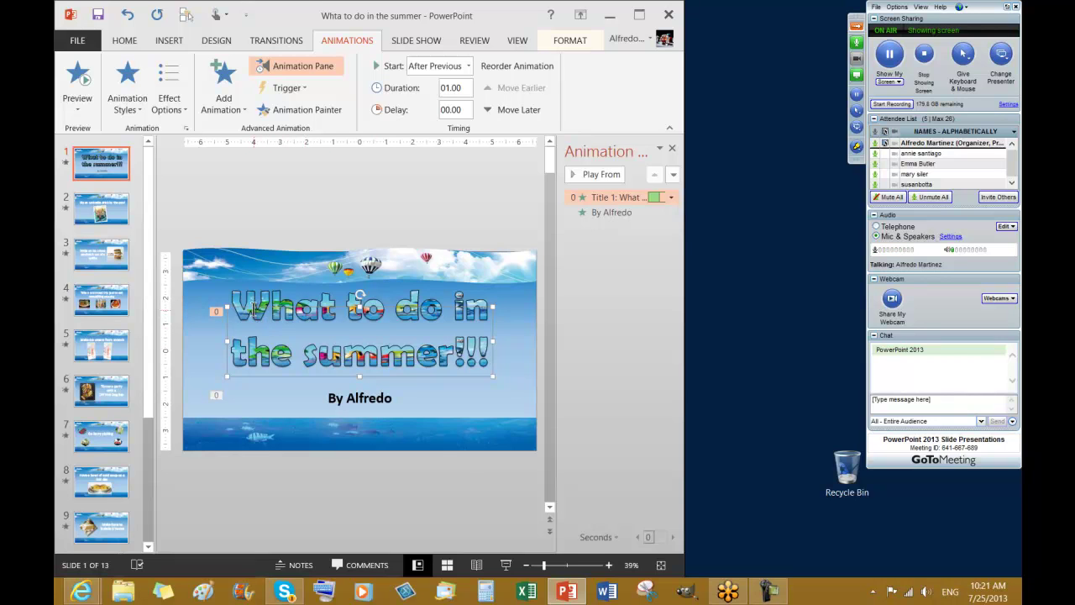
left_click(126, 42)
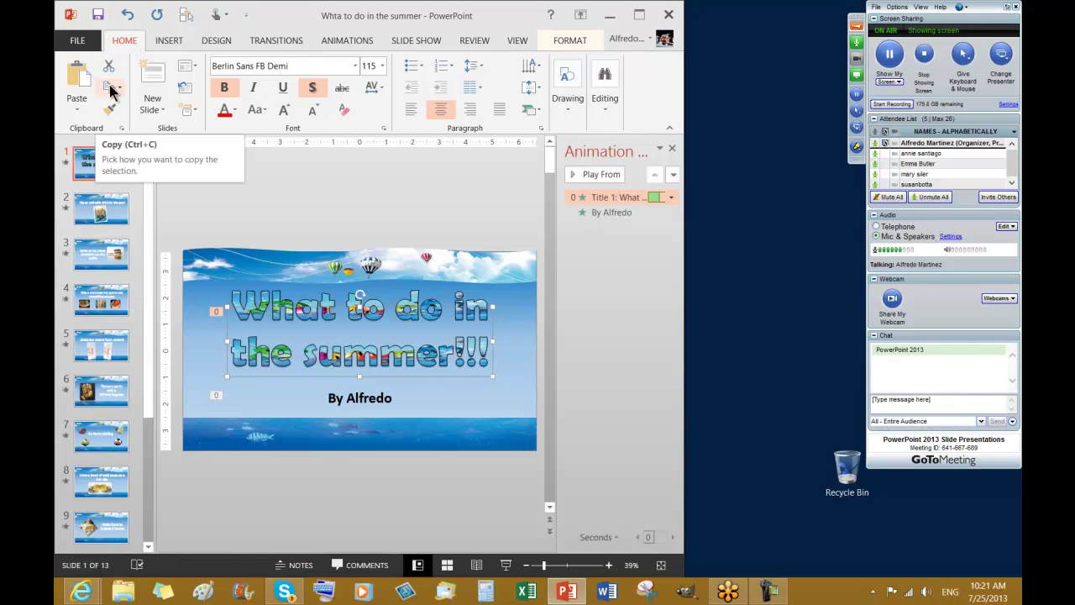
left_click(112, 87)
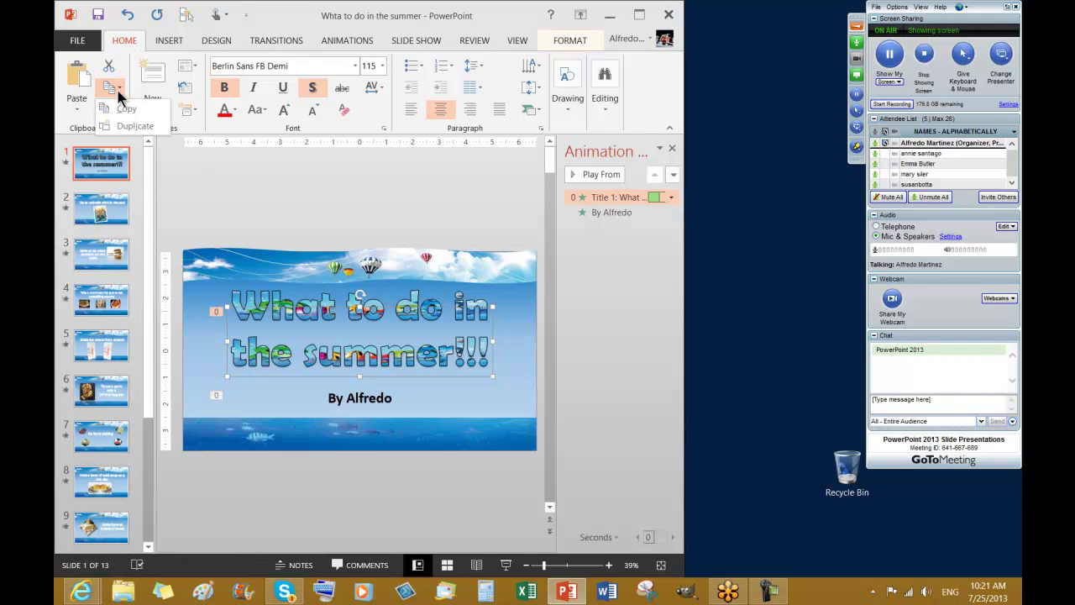
left_click(124, 110)
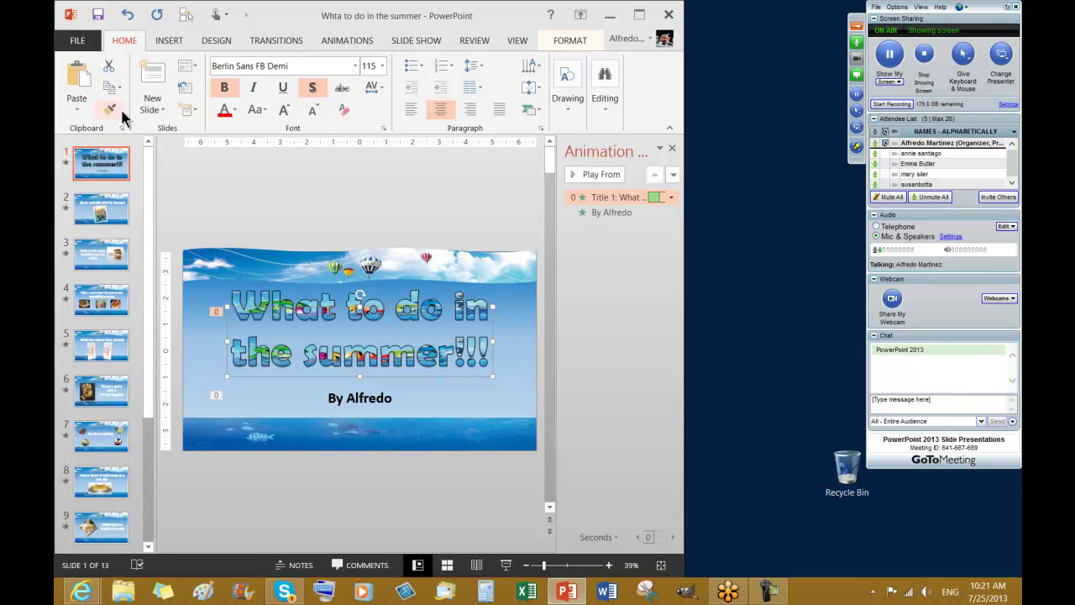
Paste the copied title onto slide 13 as an editable text box rather than a picture
left_click_drag(149, 193, 132, 405)
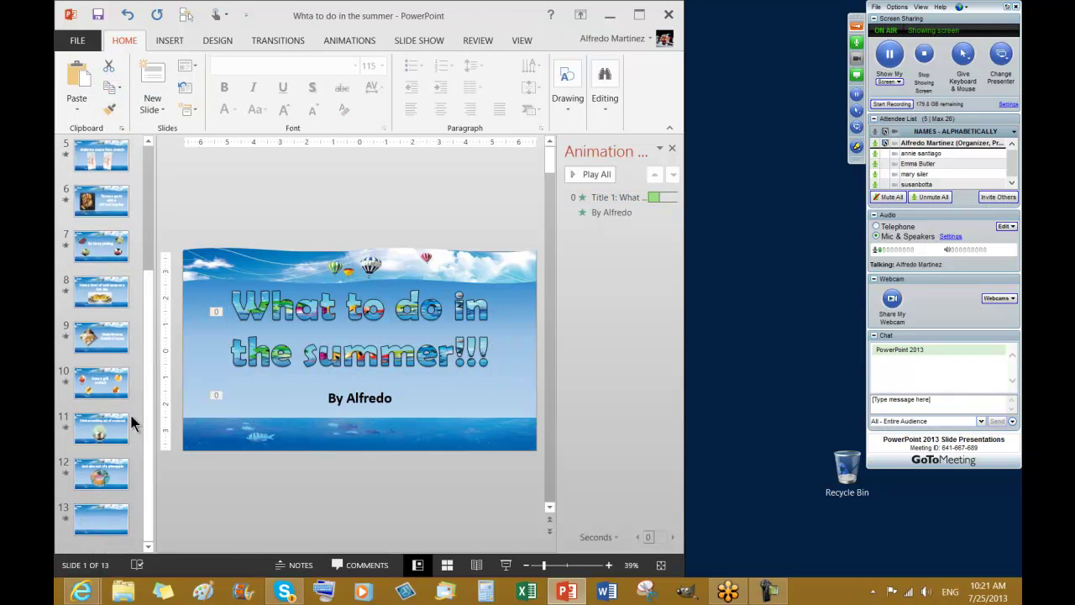
left_click(104, 519)
left_click(306, 361)
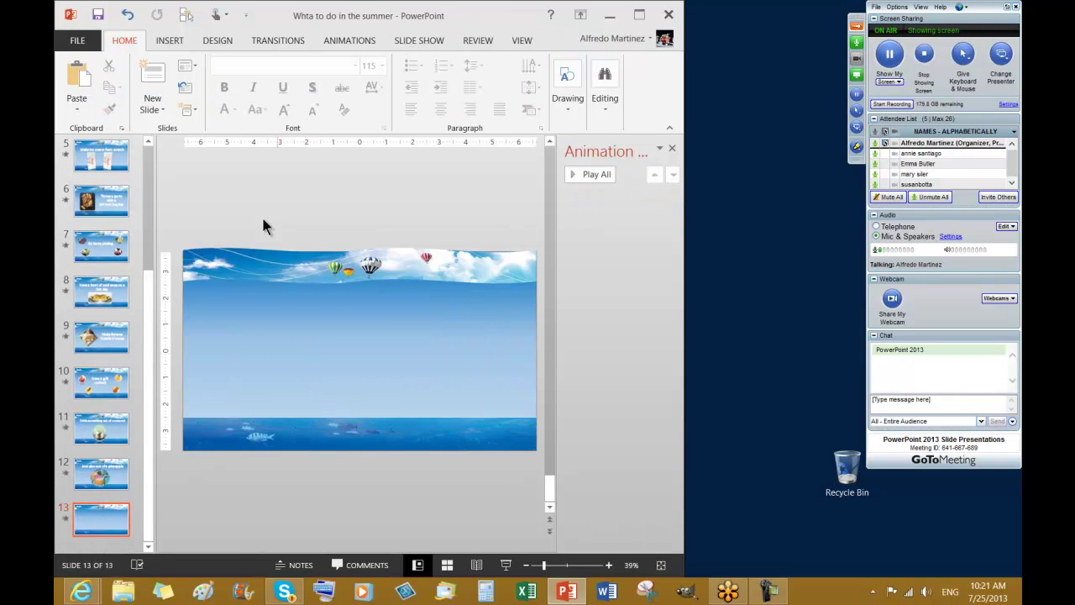
left_click(77, 111)
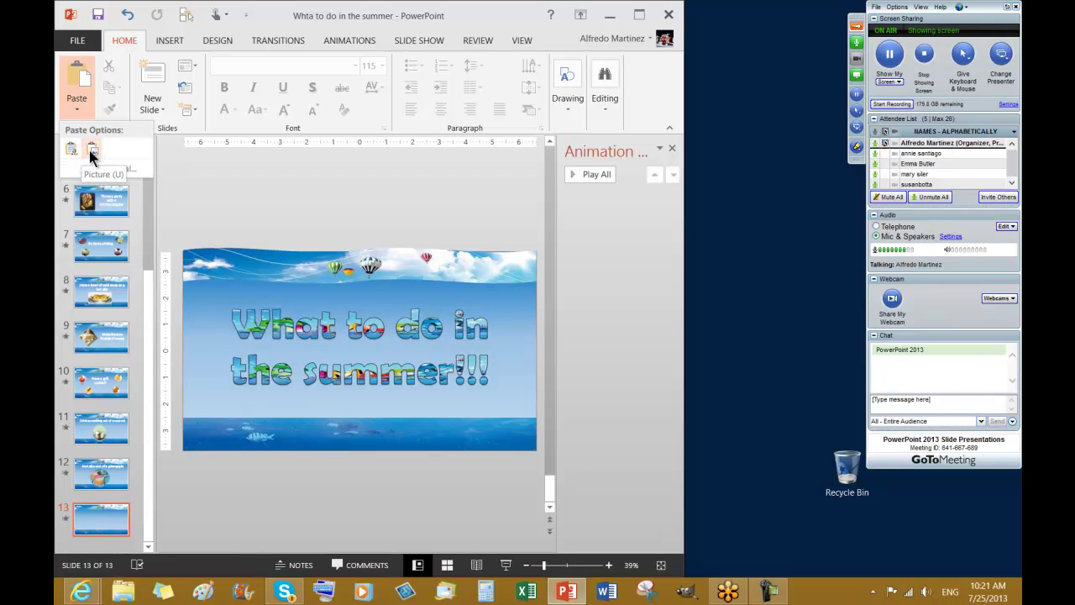
left_click(71, 149)
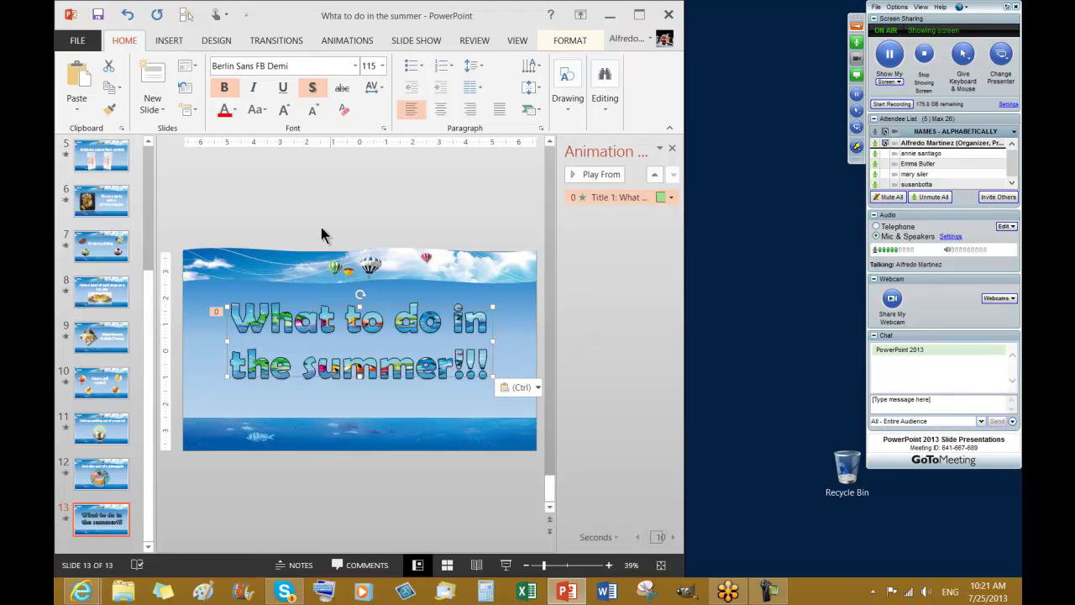
Replace the pasted title's text with the presenter's full name and center it
double_click(344, 336)
triple_click(343, 337)
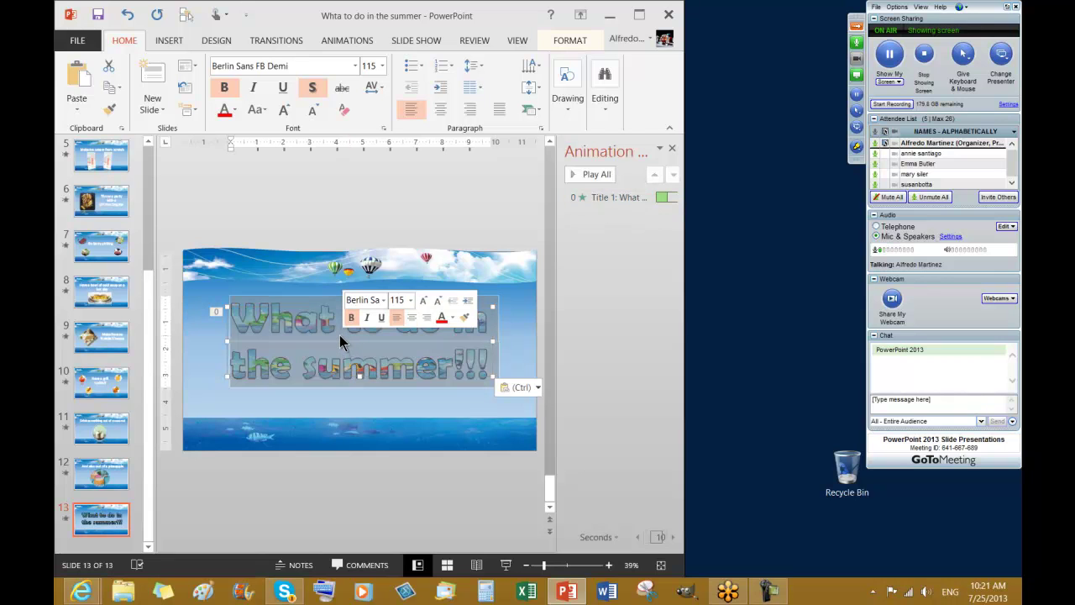
type("Alfredo Martinez")
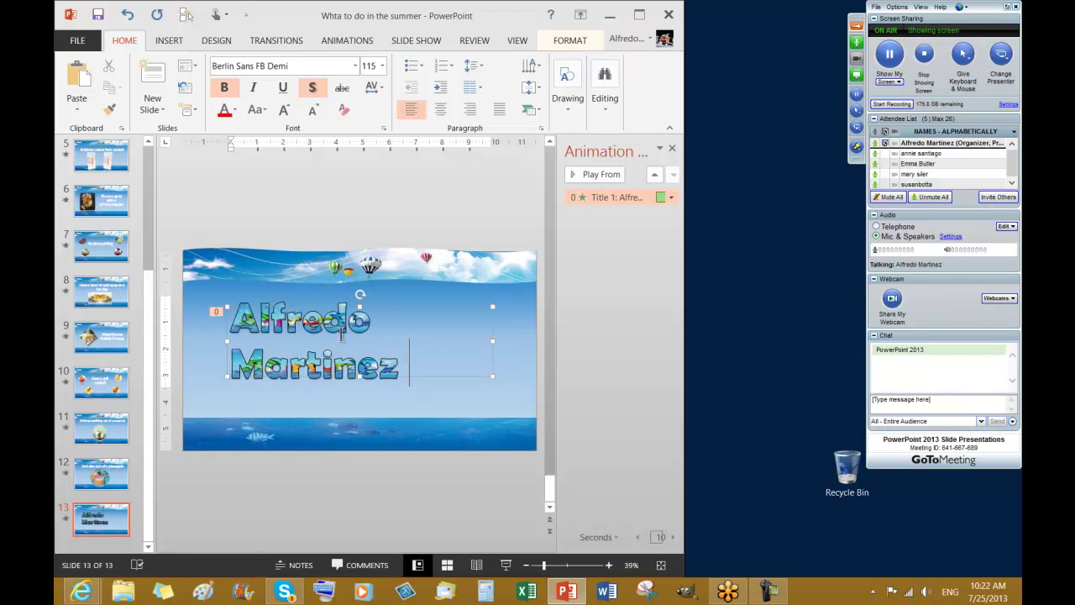
left_click(441, 109)
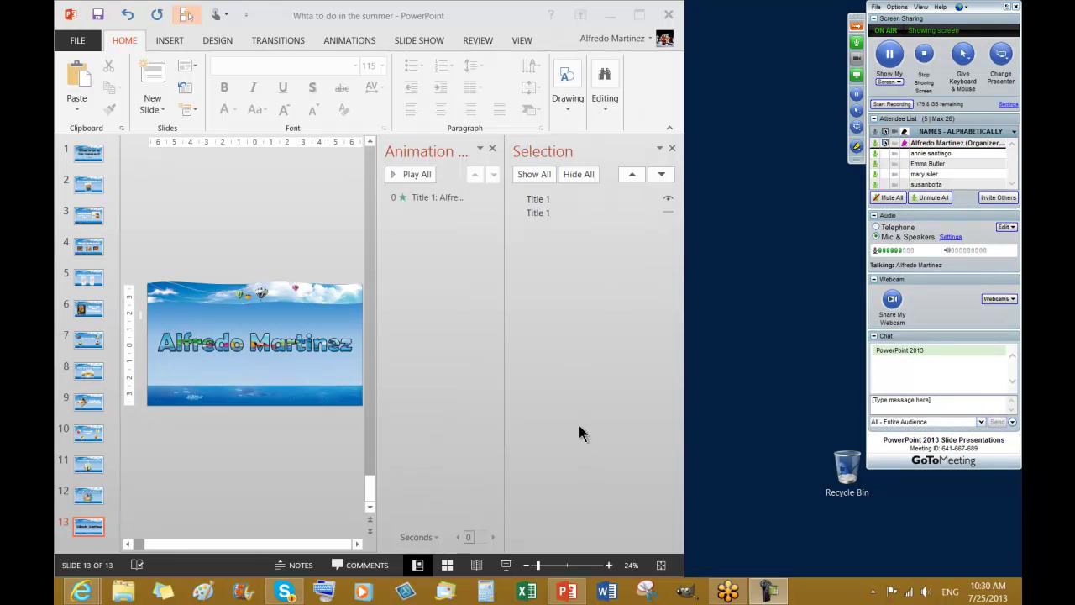
Rename the object holding the presenter's name from the generic title label to the presenter's first name
left_click(538, 200)
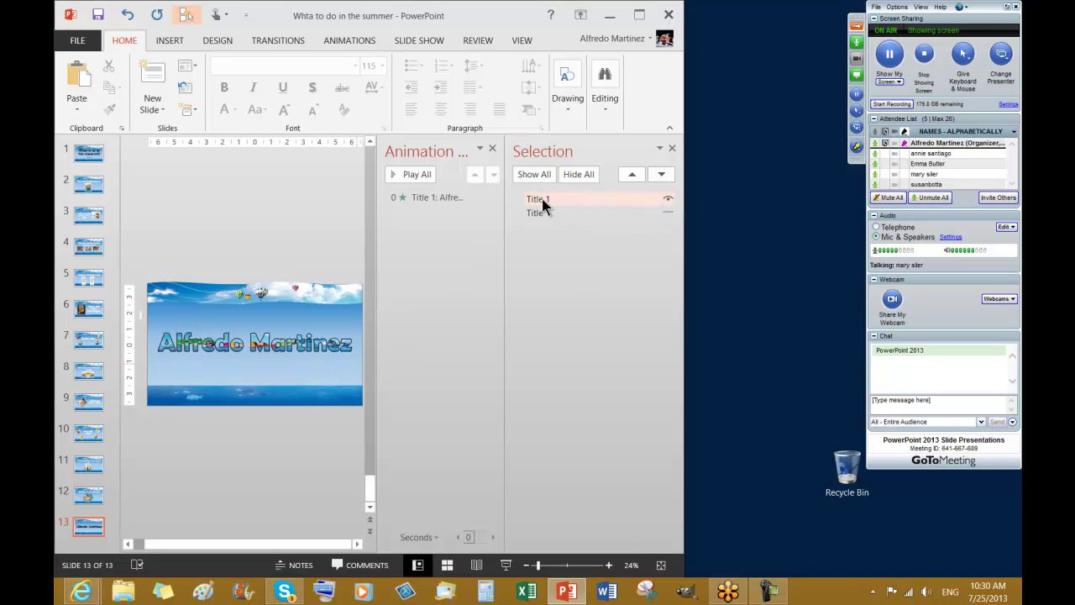
left_click(550, 198)
left_click(556, 198)
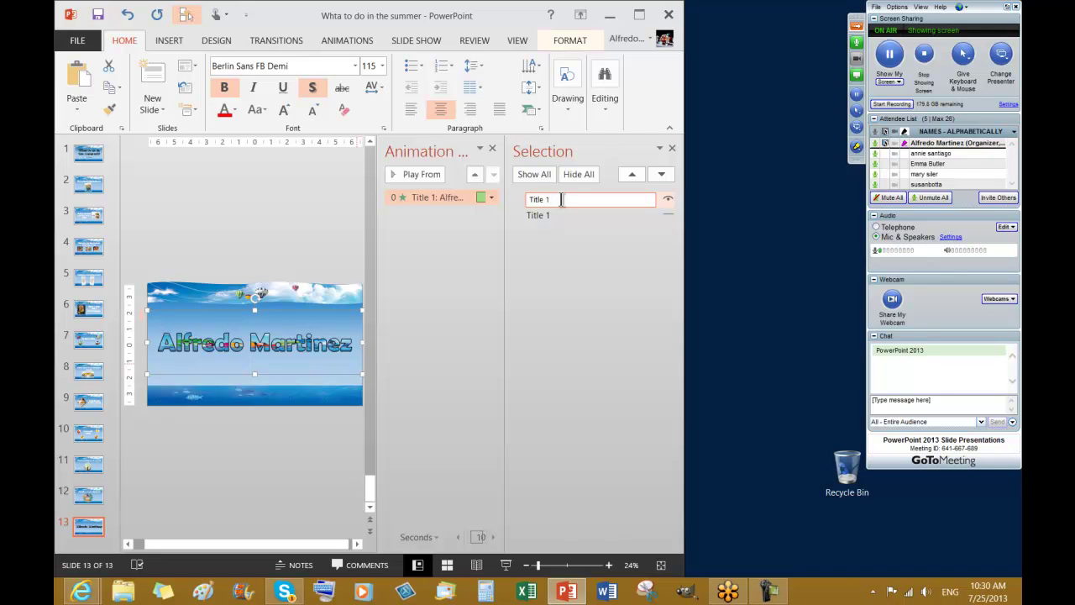
key("ctrl+a")
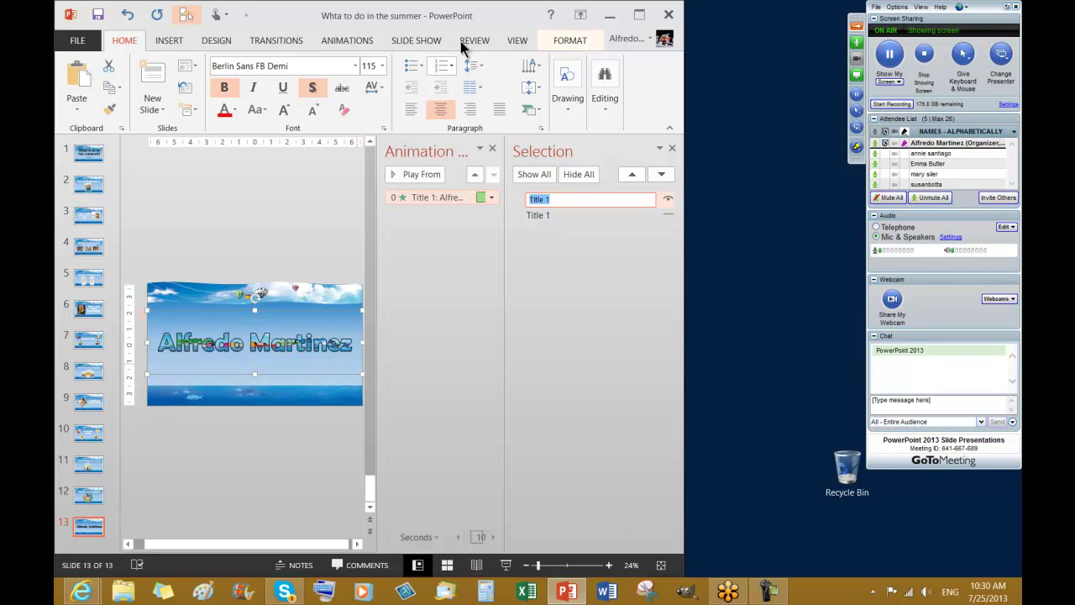
type("alfredo")
key("Return")
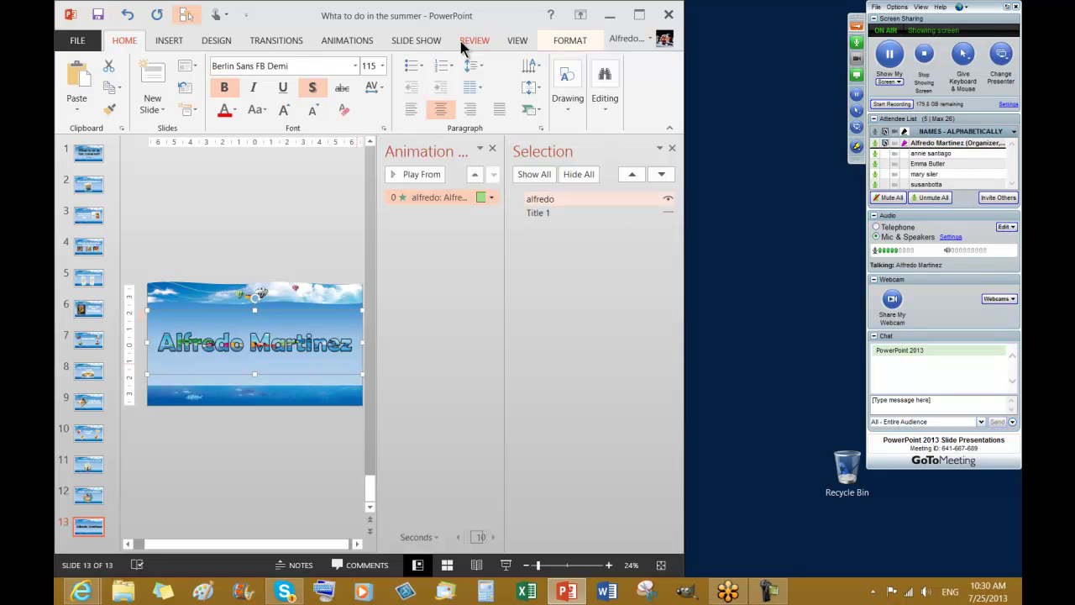
Rename the "Have a safe summer" title object to "have a safe" and leave it hidden on the slide
left_click(557, 212)
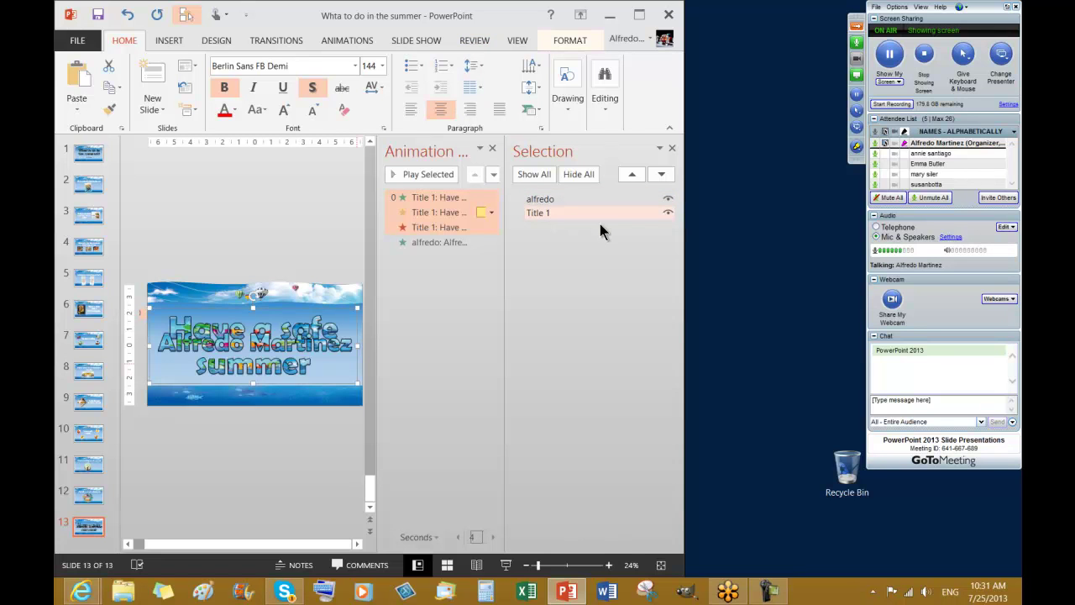
left_click(548, 213)
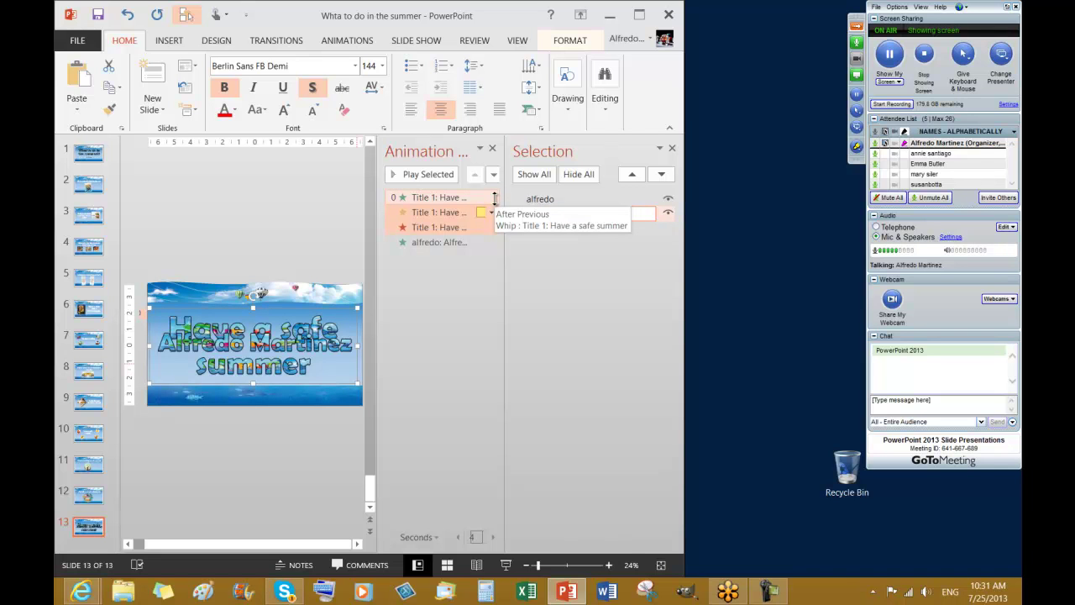
type("have a safe")
key("Return")
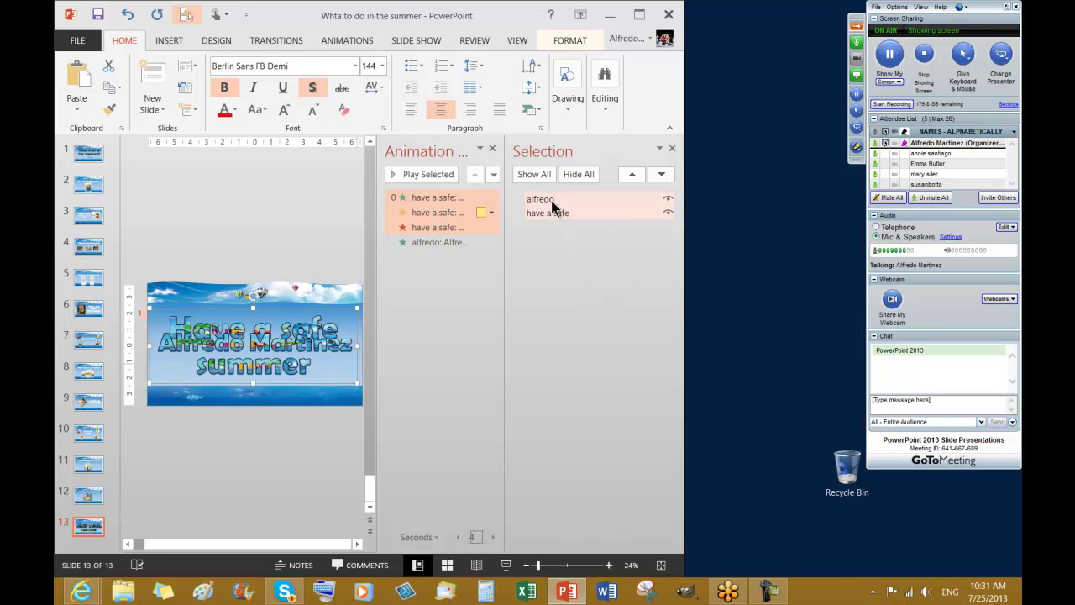
left_click(669, 213)
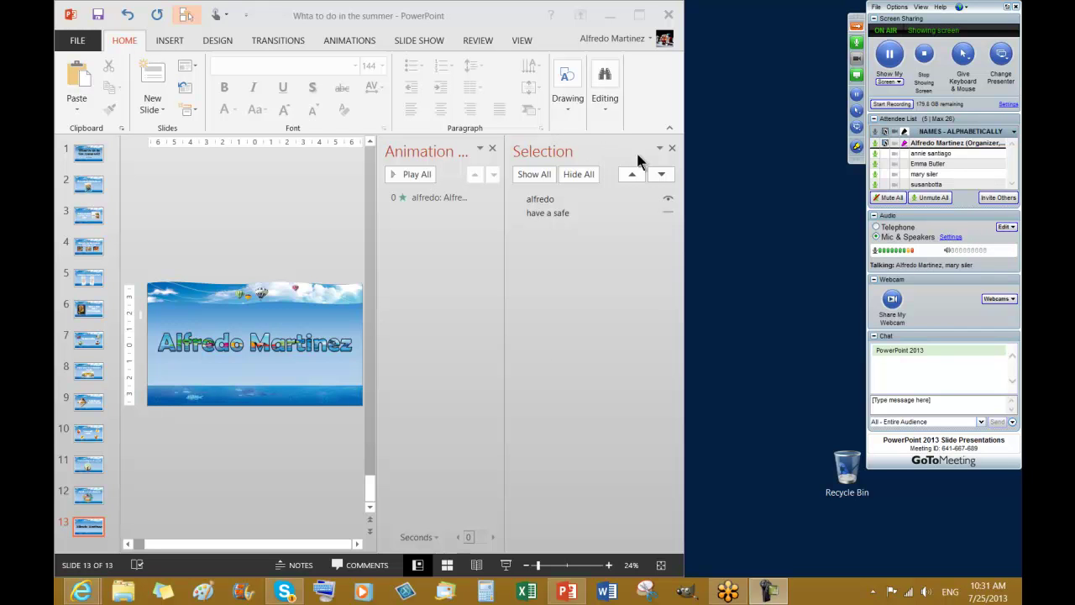
left_click(672, 150)
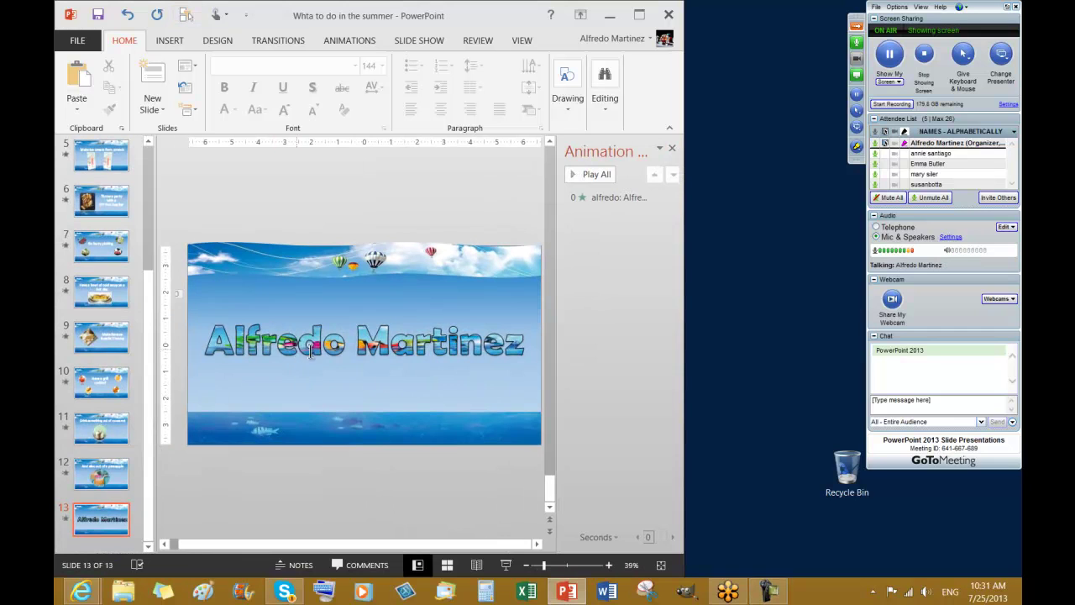
Change the name title's entrance effect to Flip and set its delay to 3 seconds
left_click(356, 339)
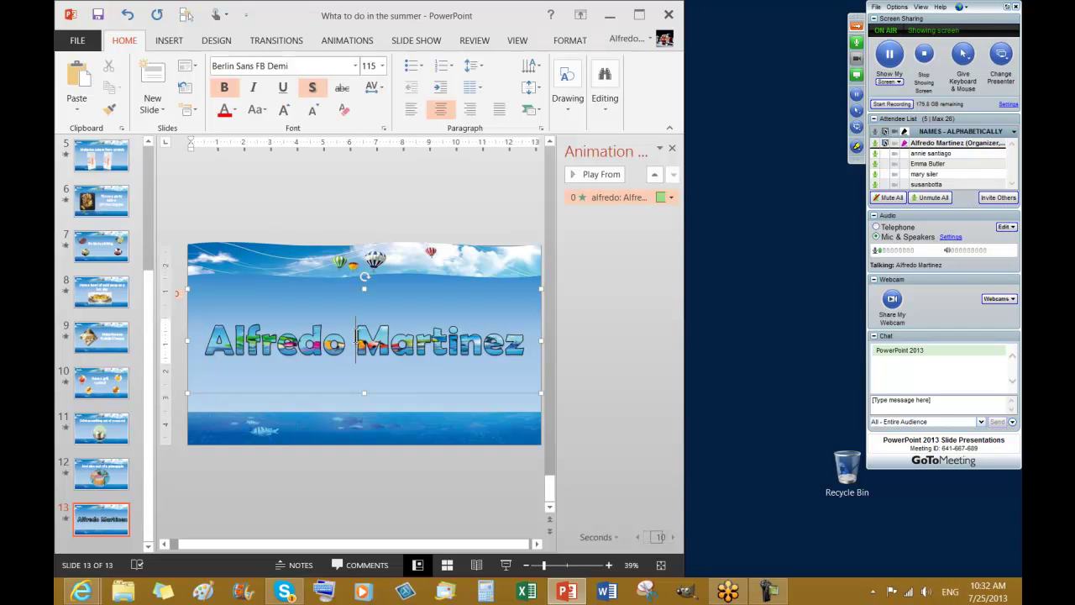
left_click(348, 41)
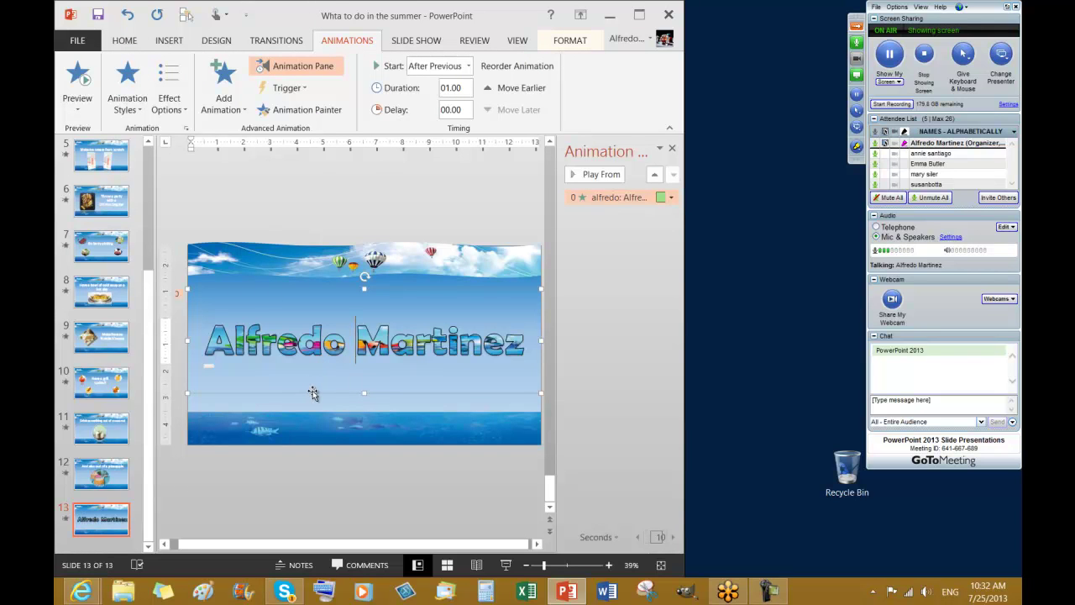
left_click(346, 351)
left_click(128, 101)
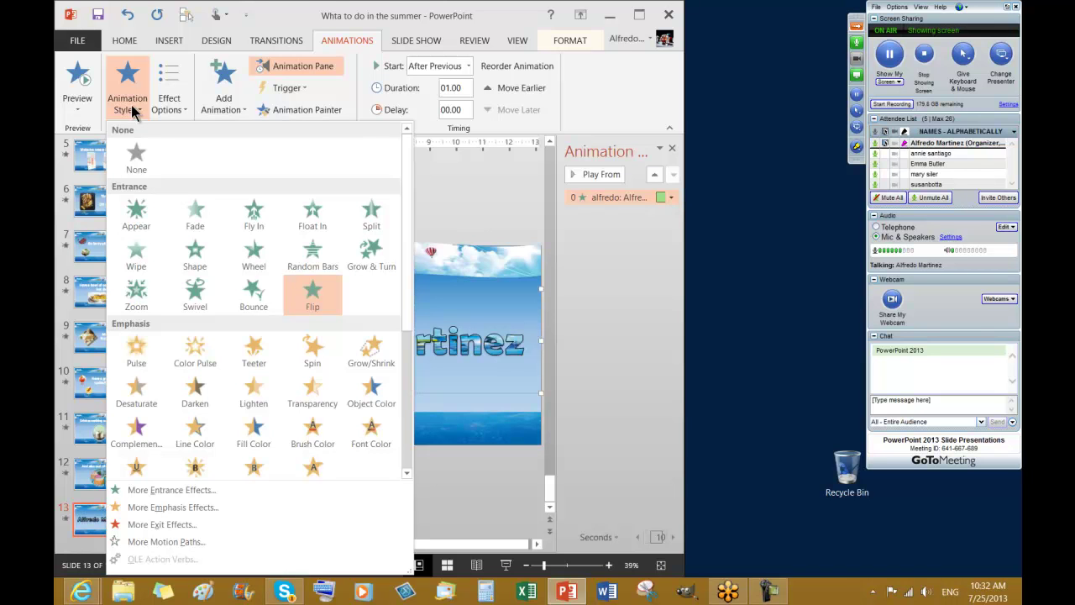
left_click(185, 491)
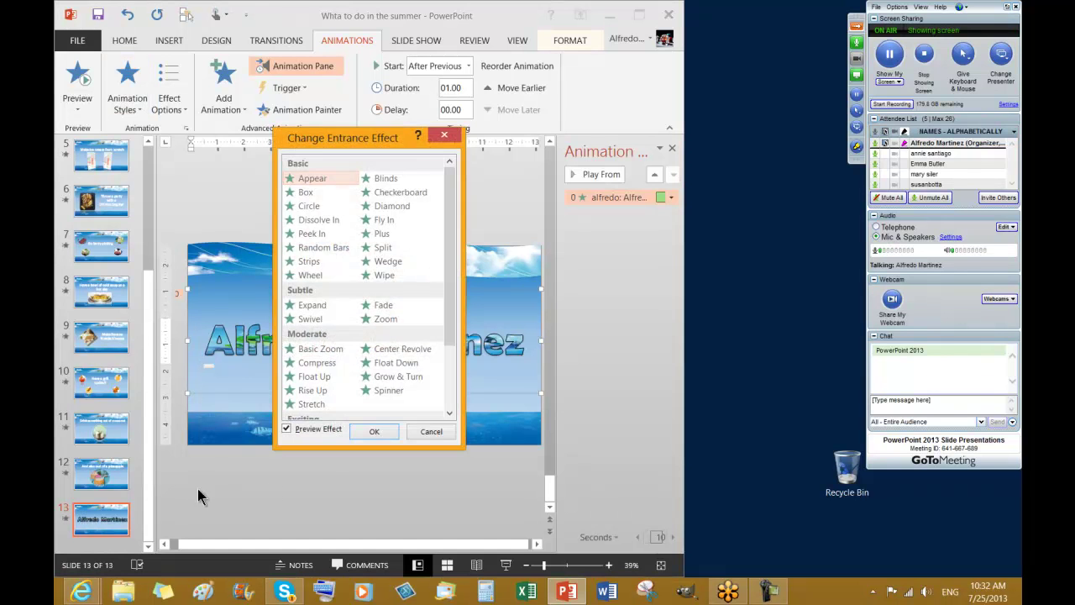
left_click_drag(454, 269, 455, 374)
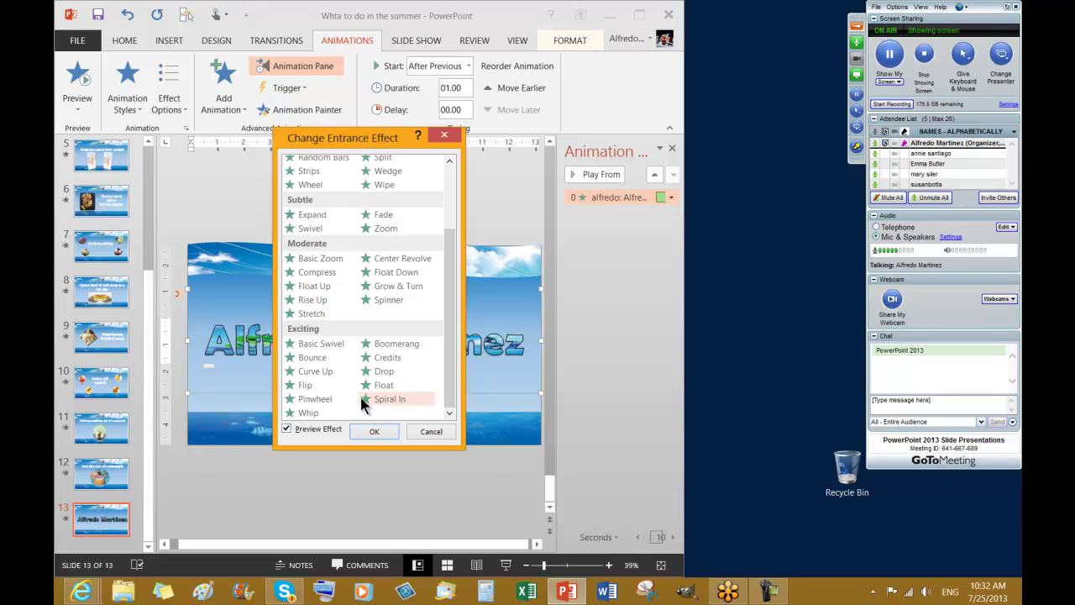
left_click(313, 386)
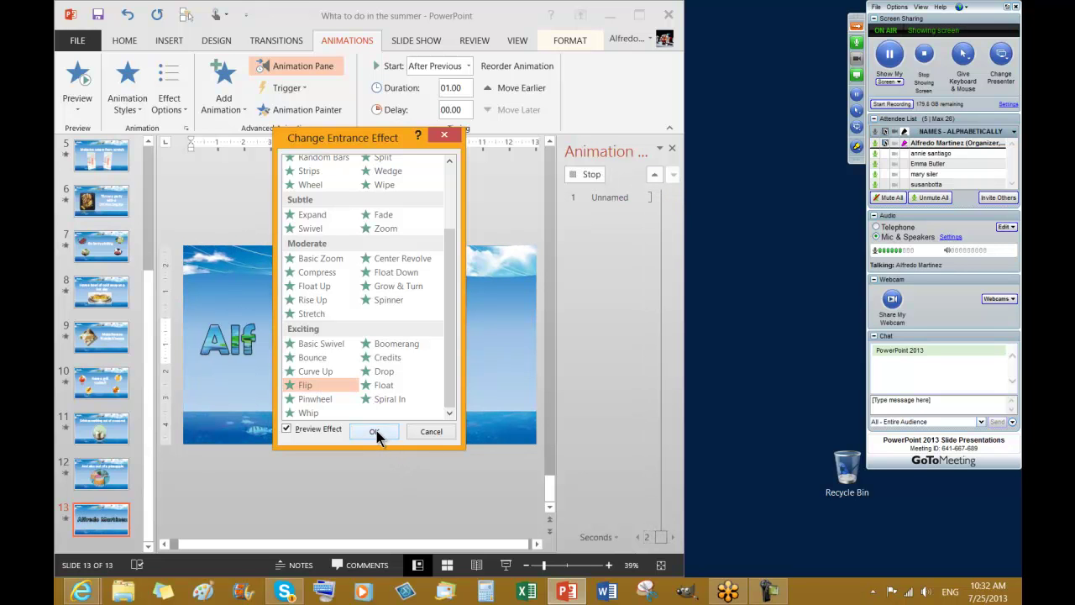
left_click(375, 432)
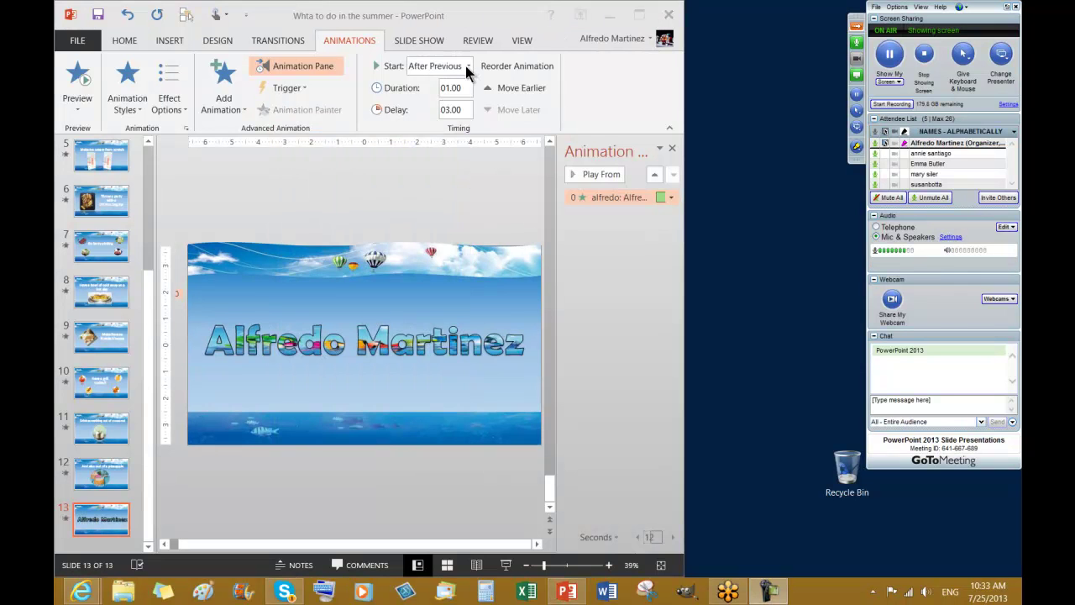
left_click(464, 110)
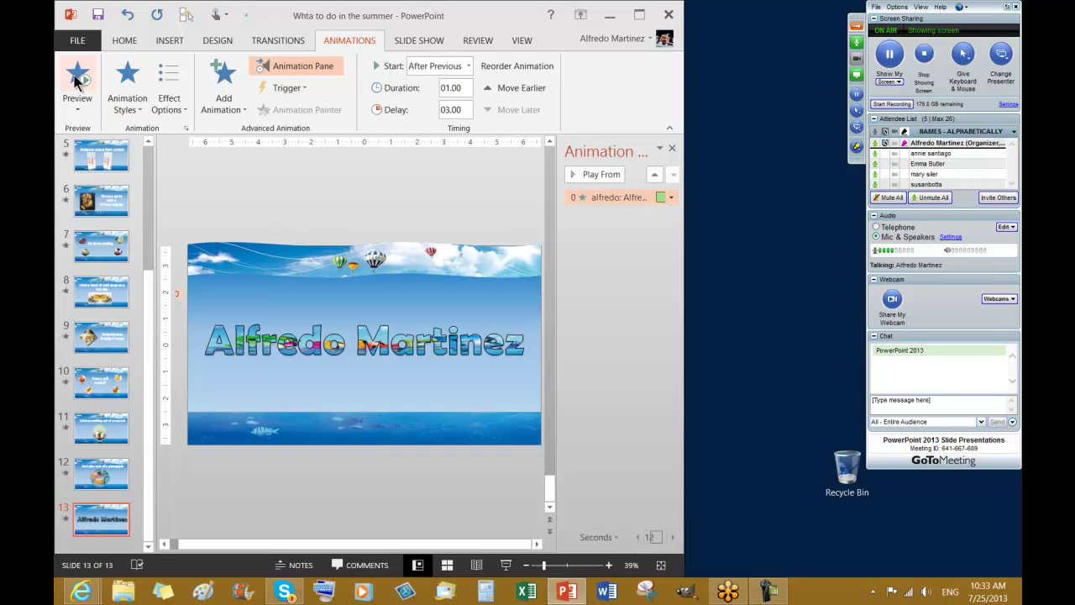
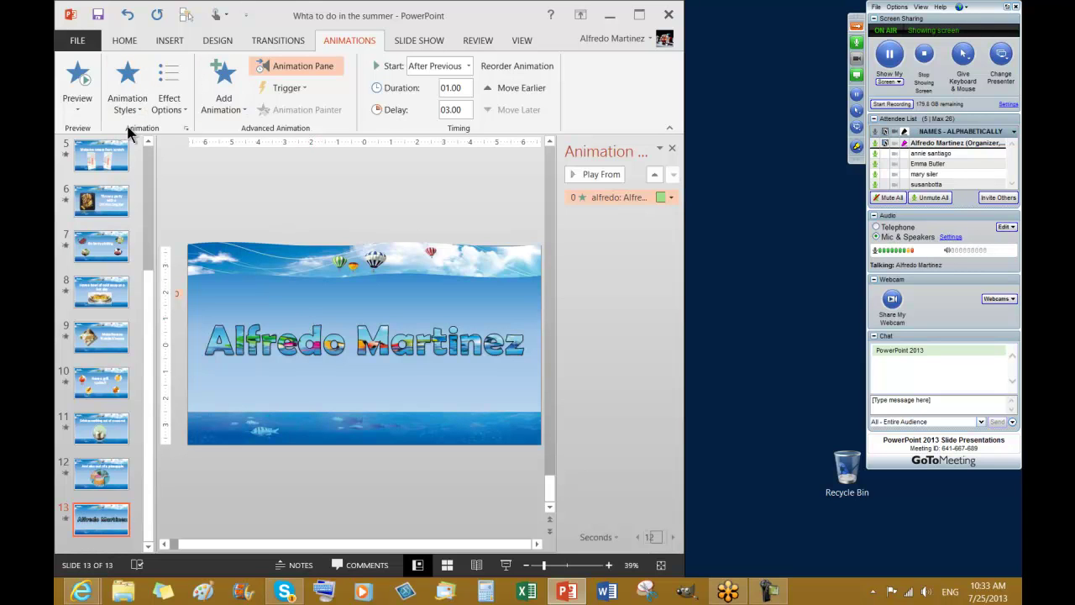
Add a Grow/Shrink emphasis animation to the name title, starting After Previous with a 2-second delay, and preview it
left_click(225, 111)
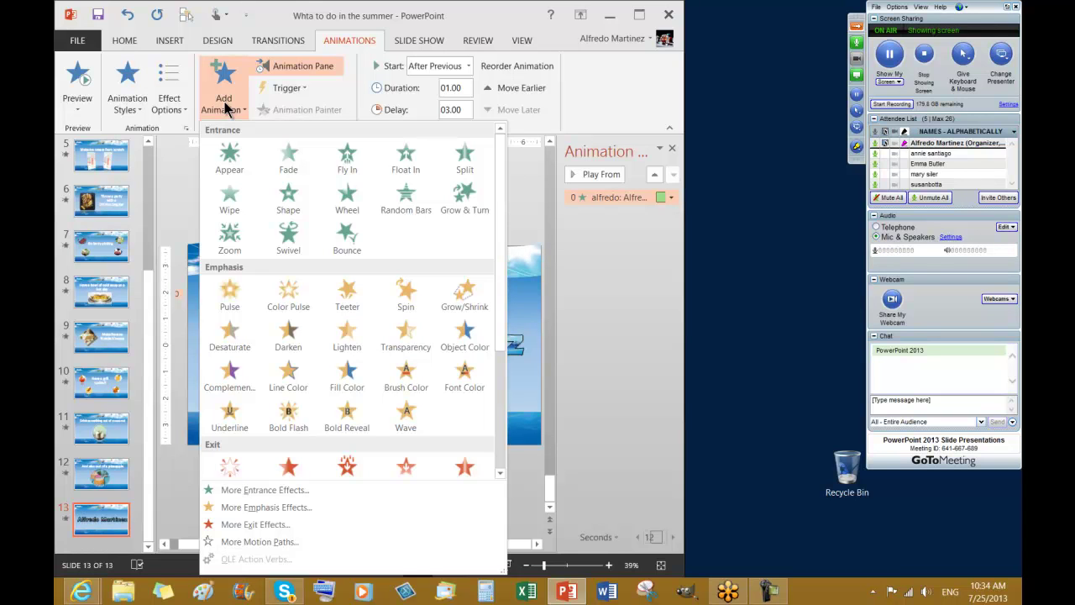
left_click(448, 308)
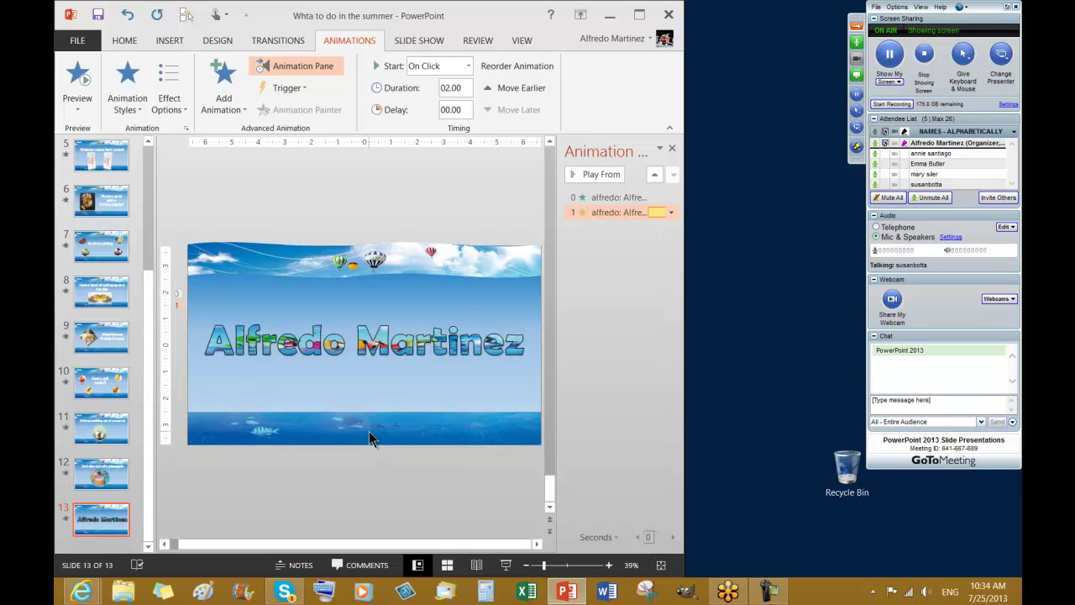
left_click(468, 66)
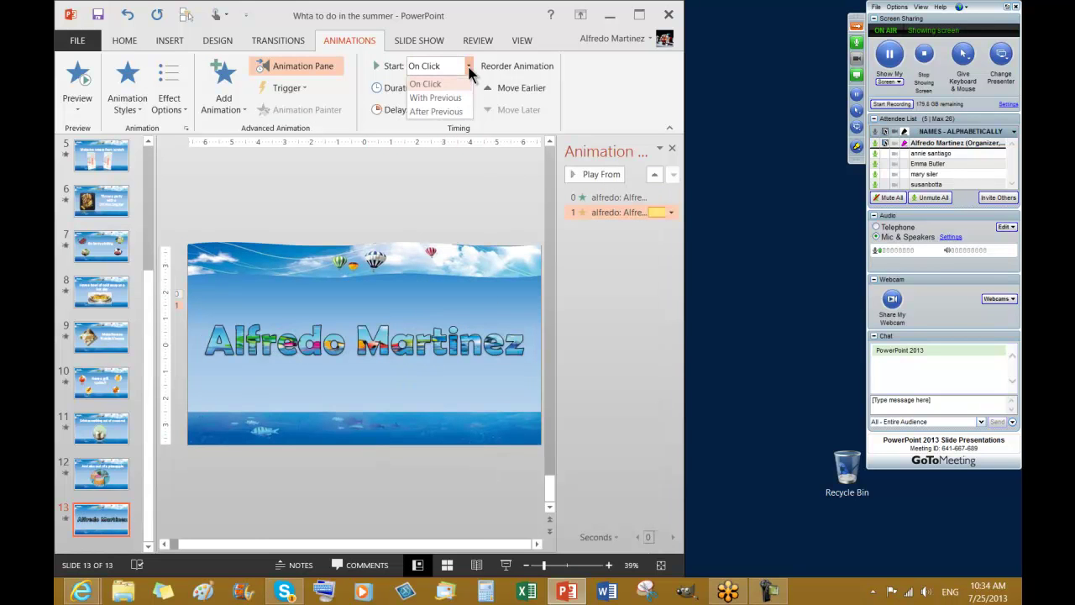
left_click(434, 111)
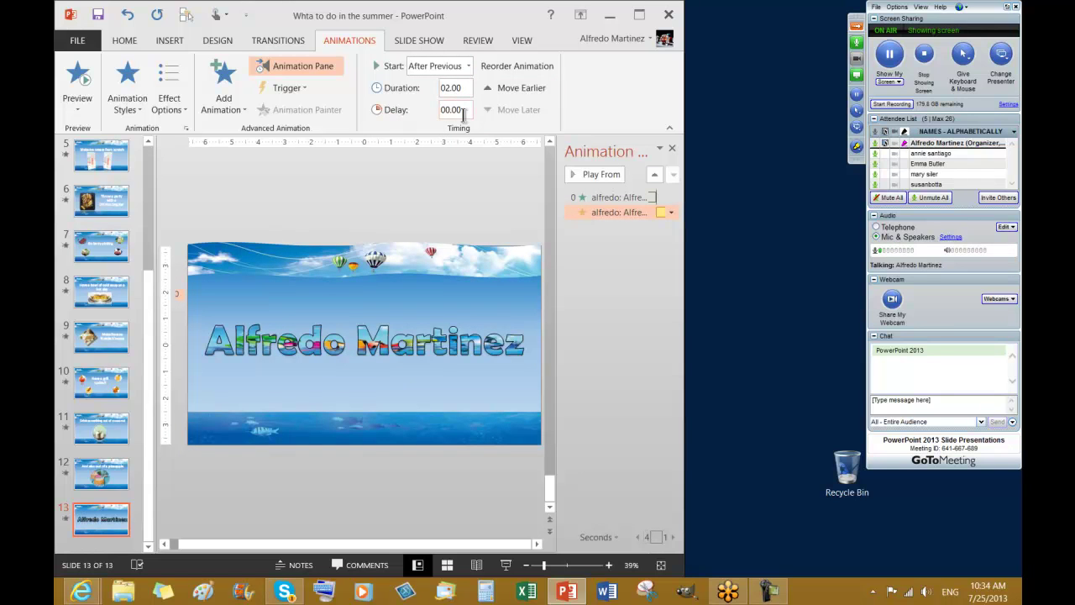
left_click(463, 115)
left_click(72, 81)
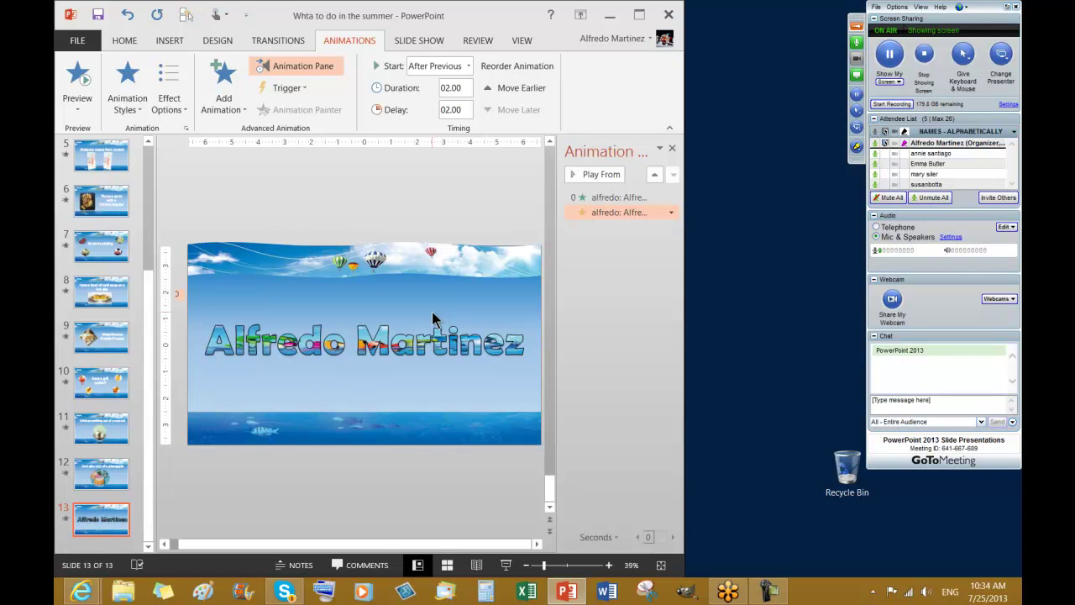
Add a Zoom exit animation to the name title and set it to start After Previous
left_click(126, 107)
left_click(126, 107)
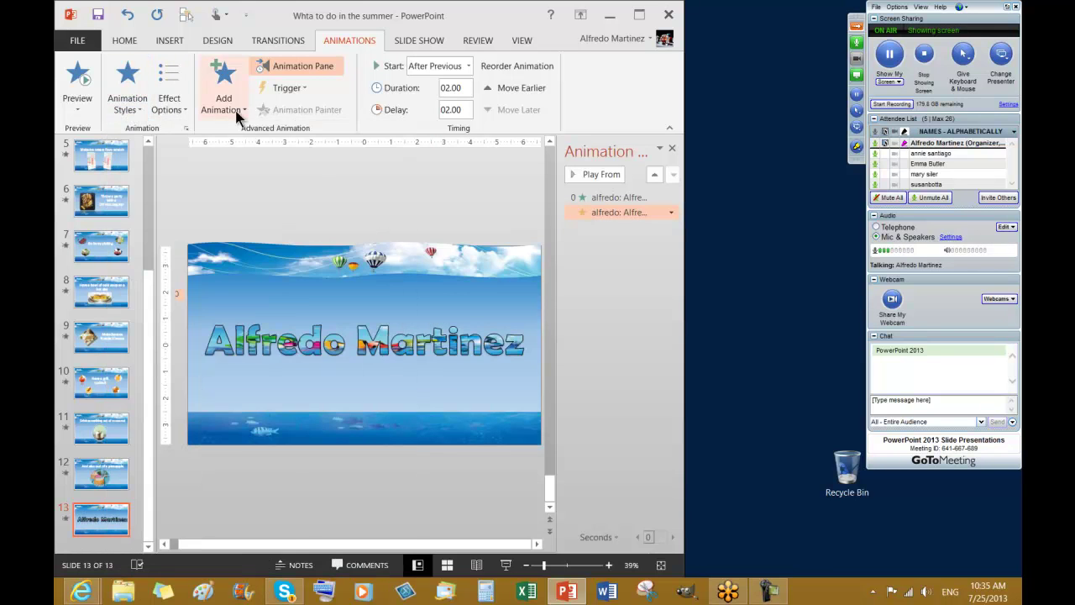
left_click(235, 115)
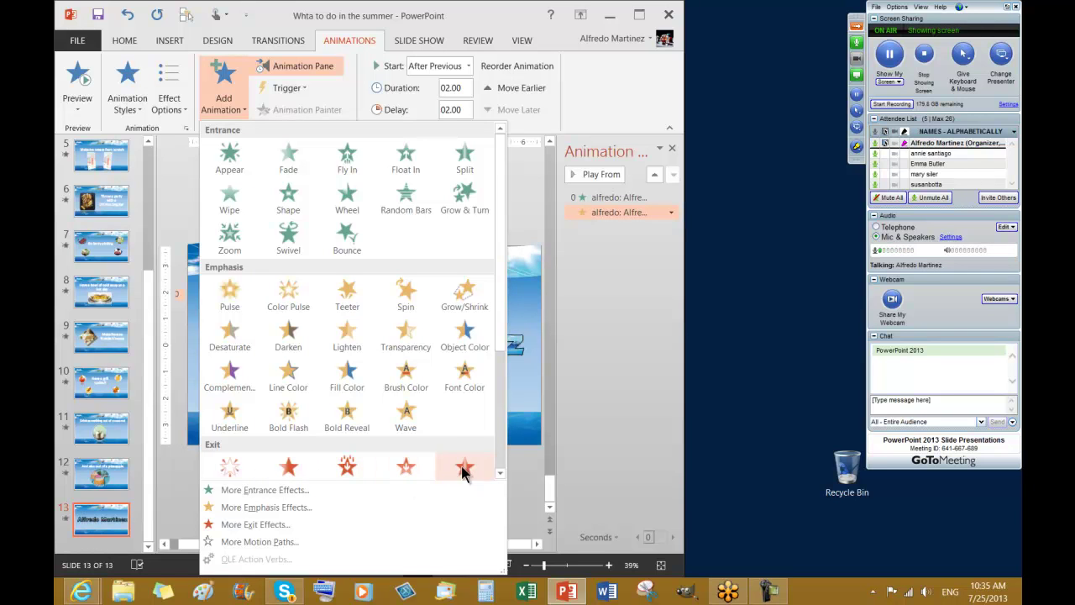
left_click(500, 474)
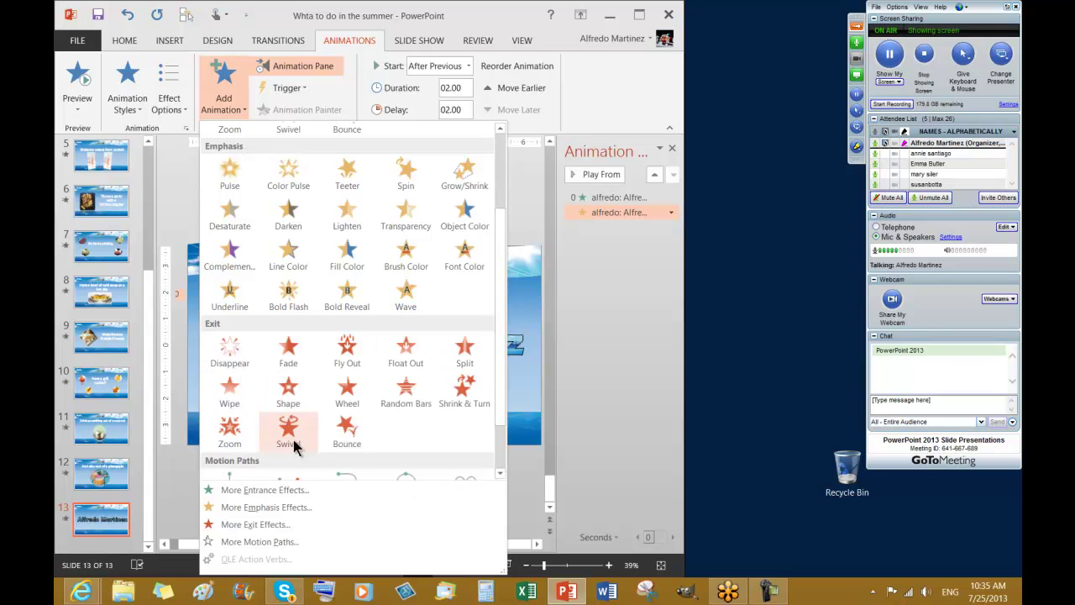
left_click(228, 432)
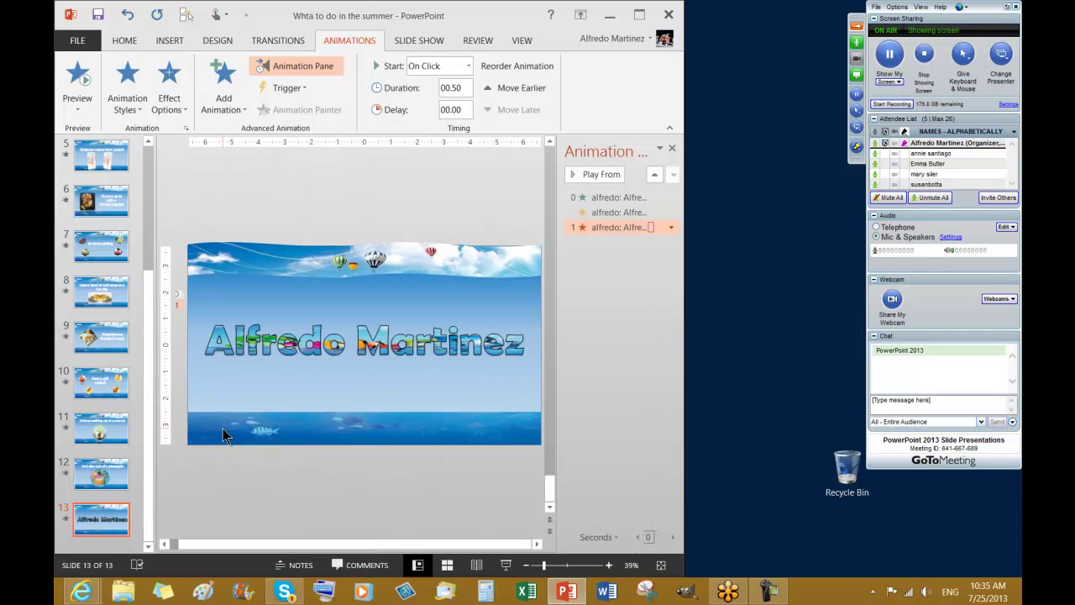
left_click(467, 66)
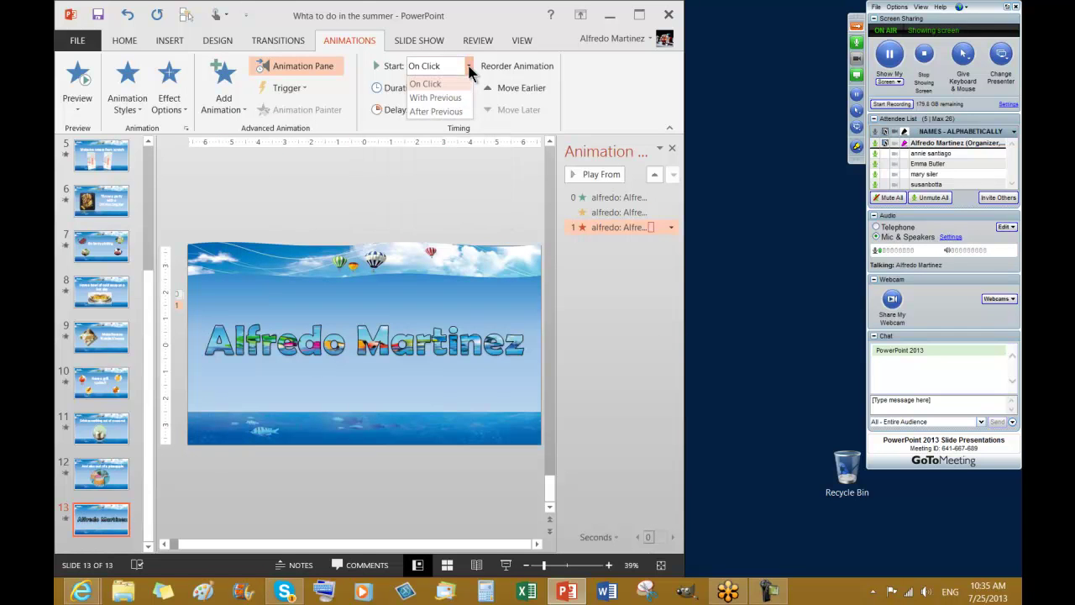
left_click(445, 111)
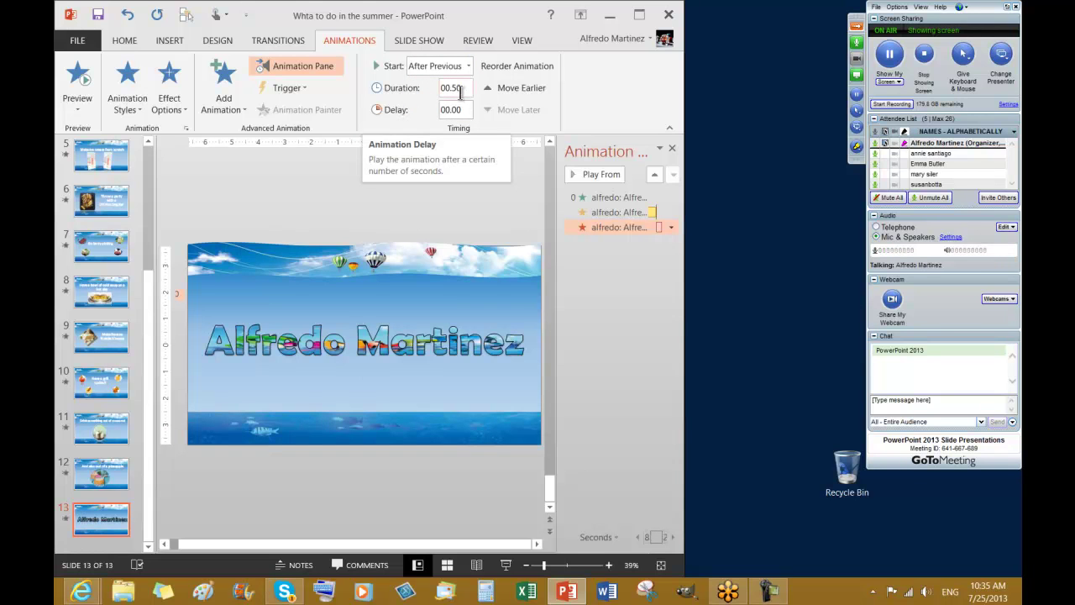
Set the Zoom exit animation's duration and delay to 2 seconds each, and preview the slide's animations
left_click(468, 82)
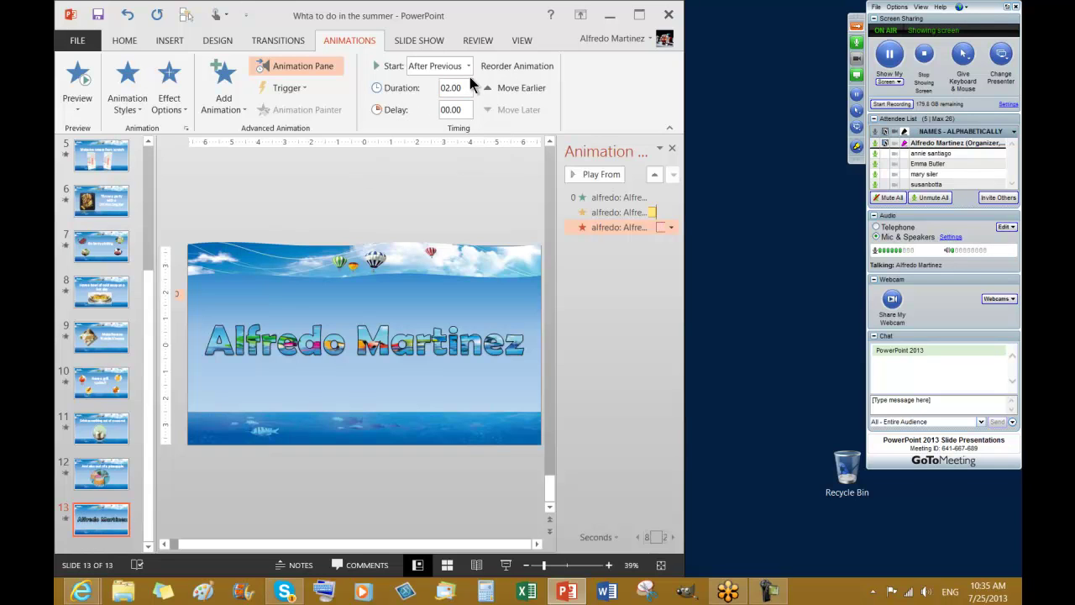
left_click(464, 111)
type("2")
key("Return")
left_click(298, 216)
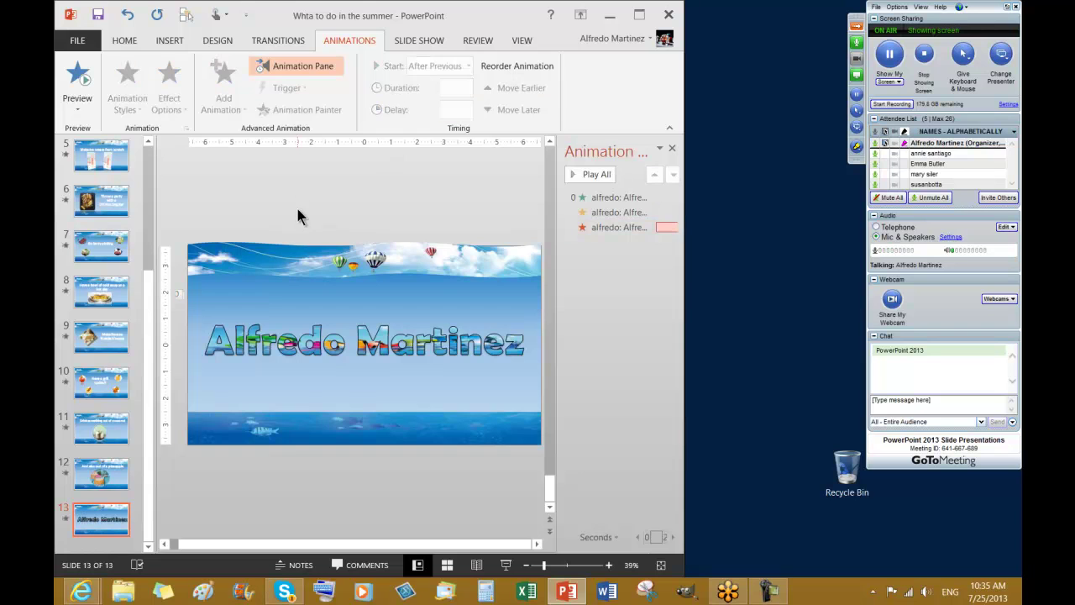
left_click(74, 88)
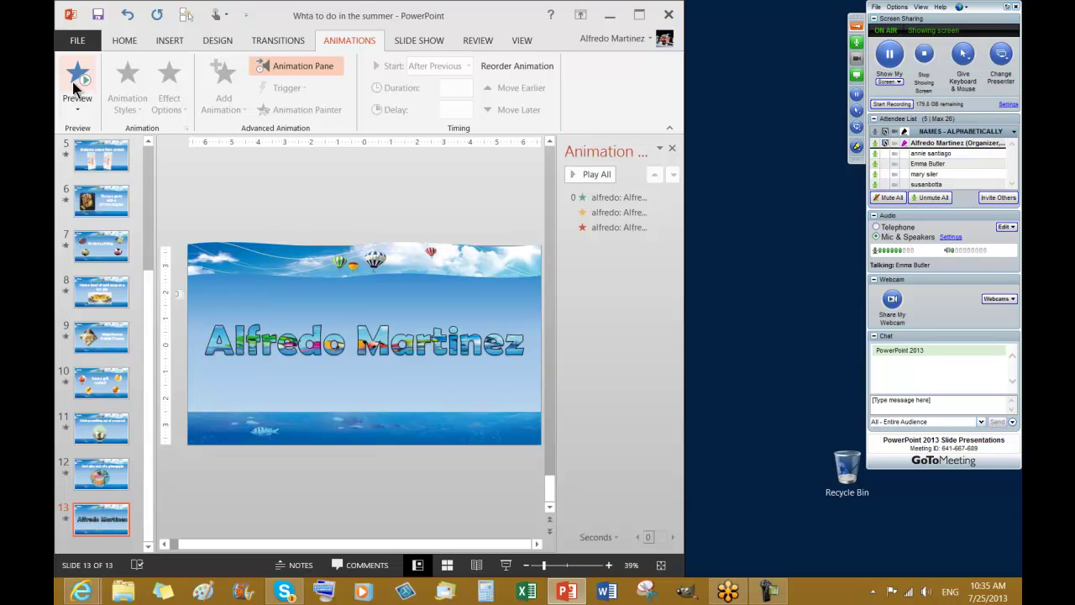
Check the name title's three animations in turn and change the Grow/Shrink emphasis effect to Spin
left_click(612, 228)
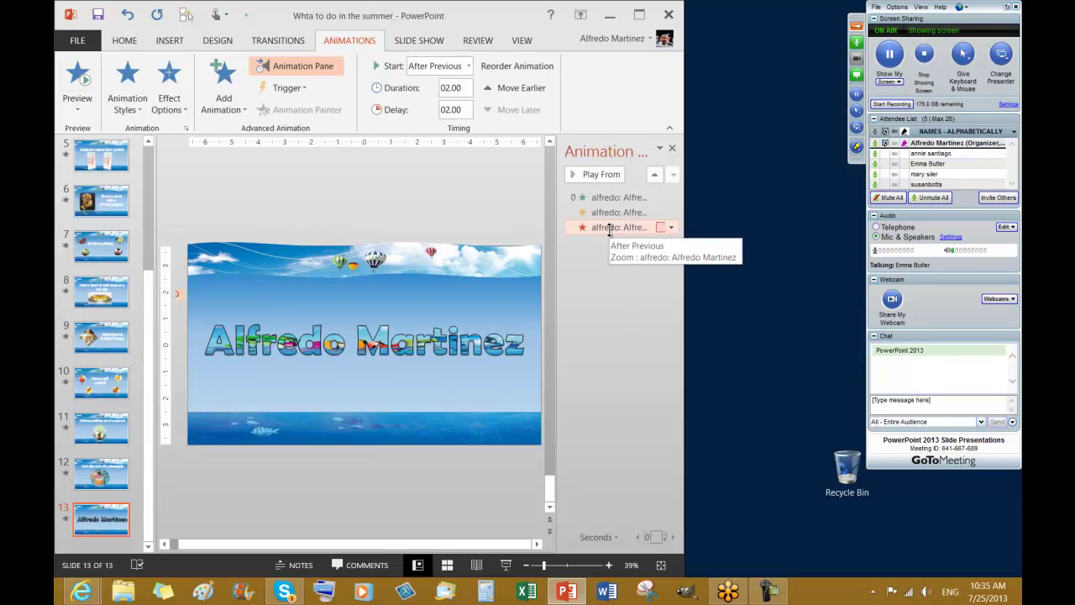
left_click(607, 213)
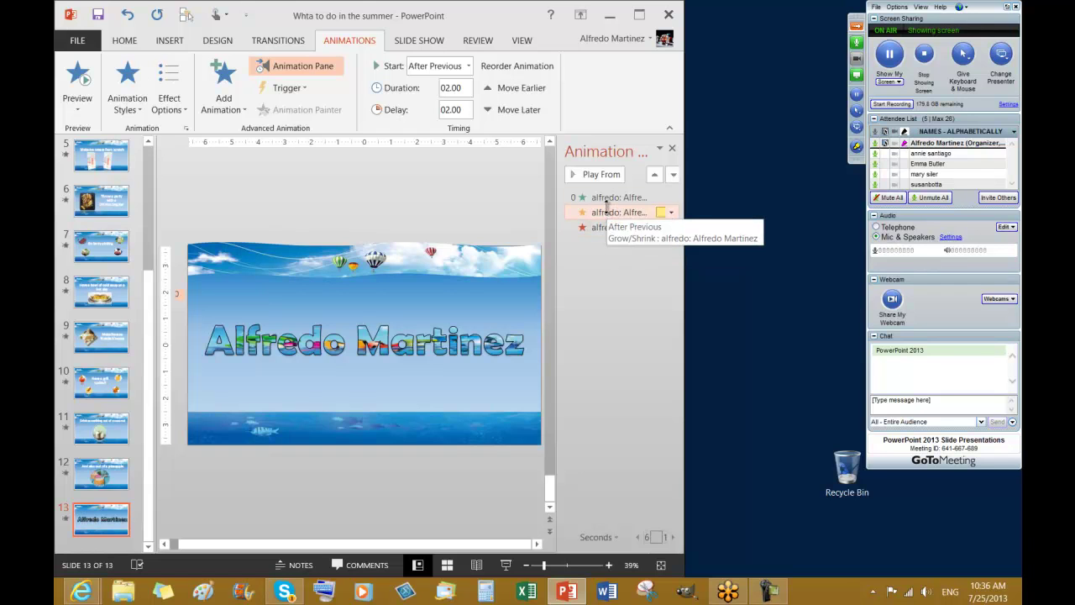
left_click(608, 198)
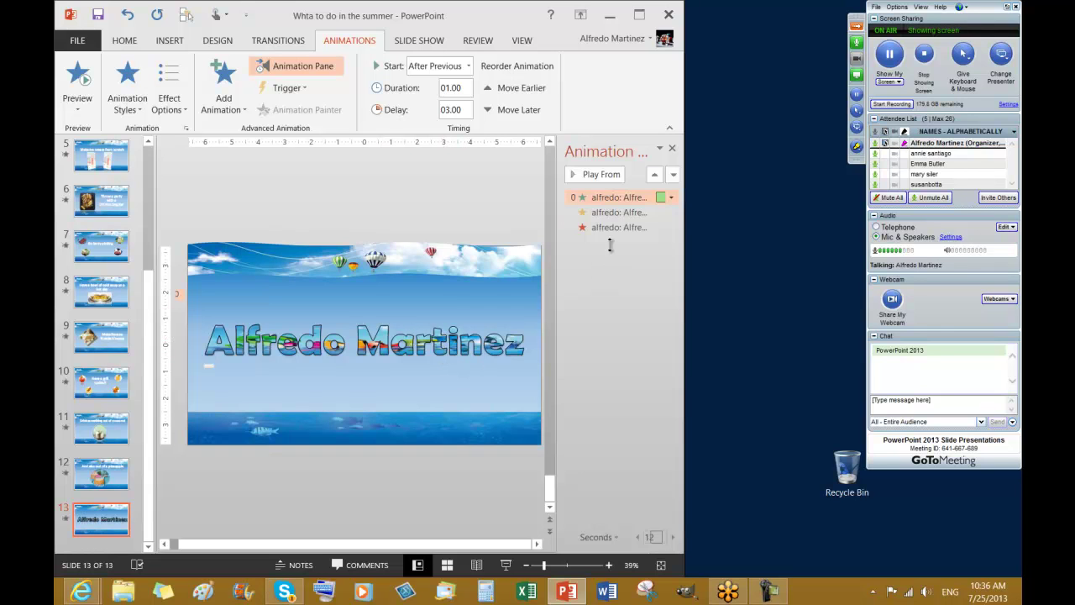
left_click(610, 212)
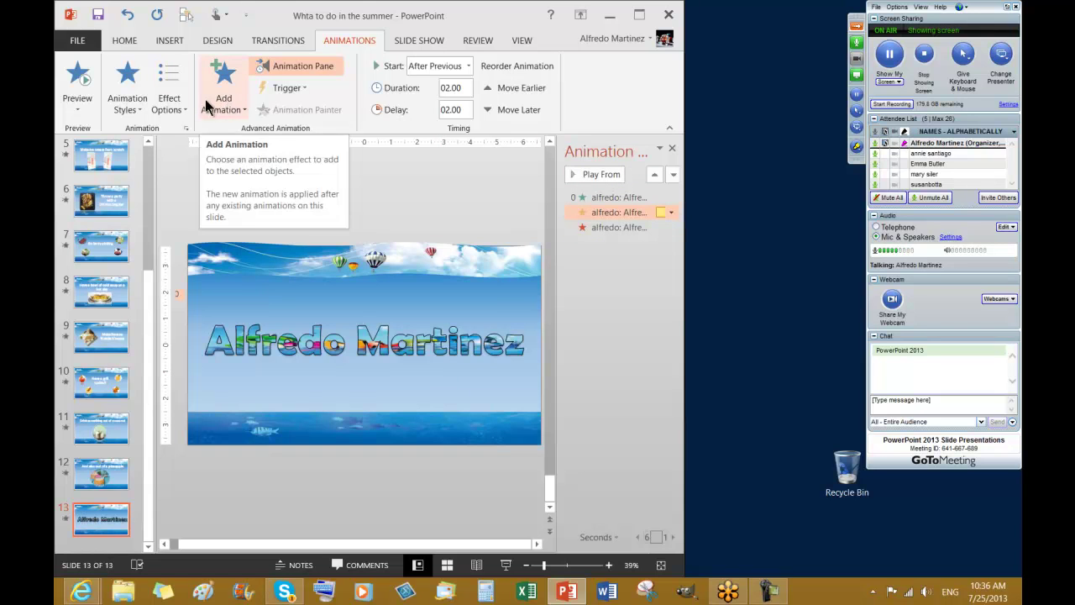
left_click(128, 104)
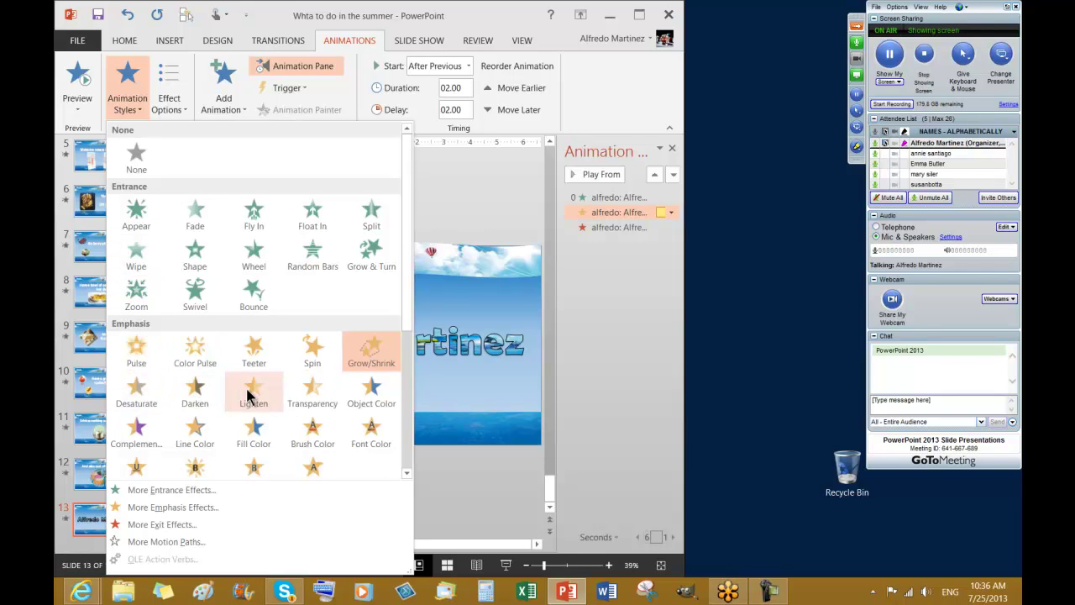
left_click(315, 359)
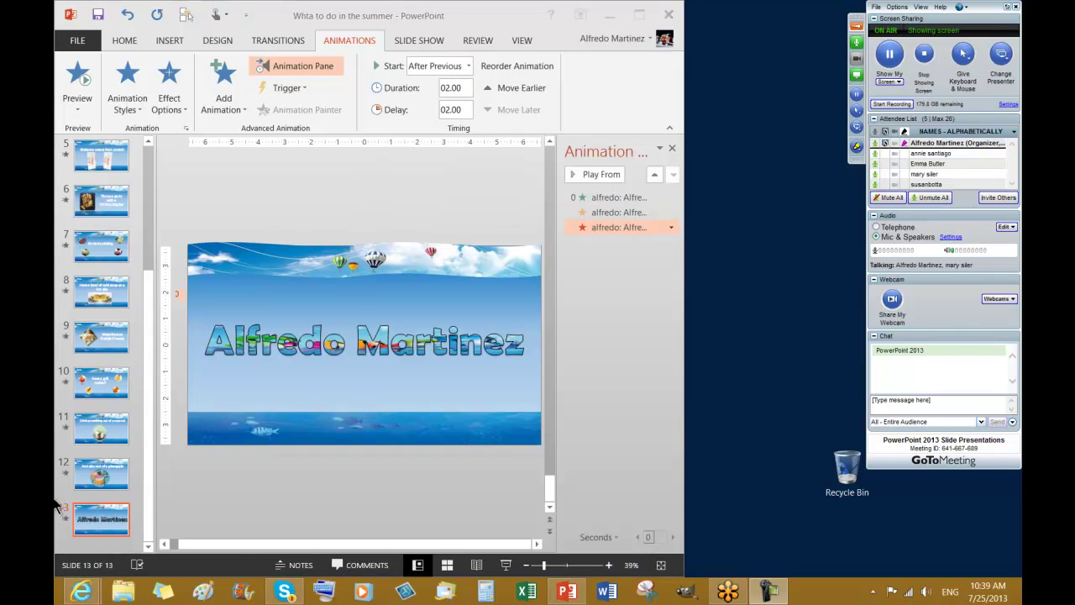
Make the hidden "have a safe" object visible again on slide 13 and save the presentation
left_click(105, 25)
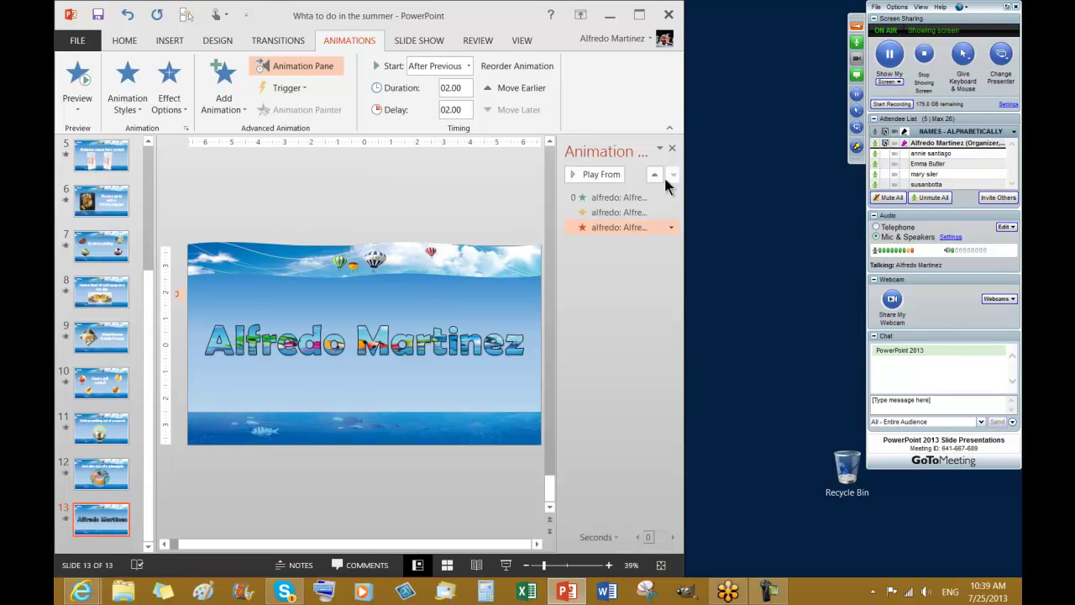
left_click(672, 150)
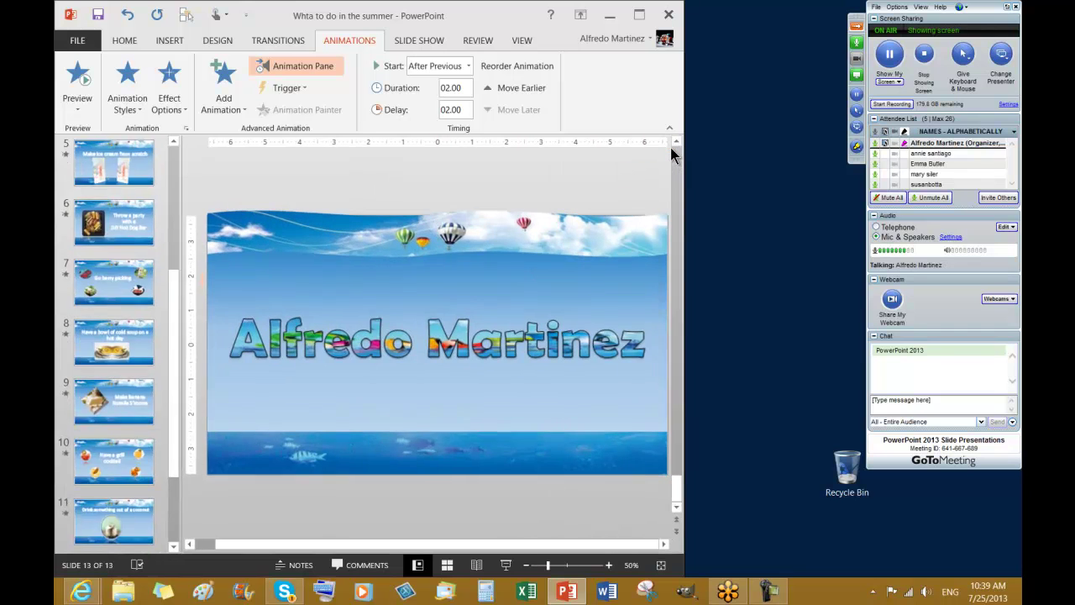
left_click(186, 16)
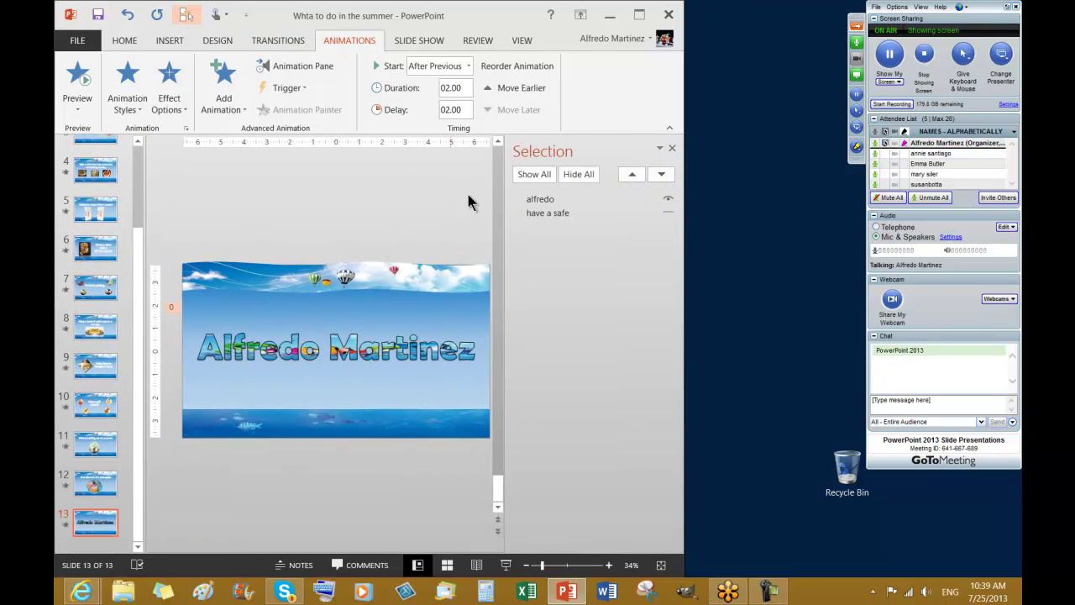
left_click(668, 212)
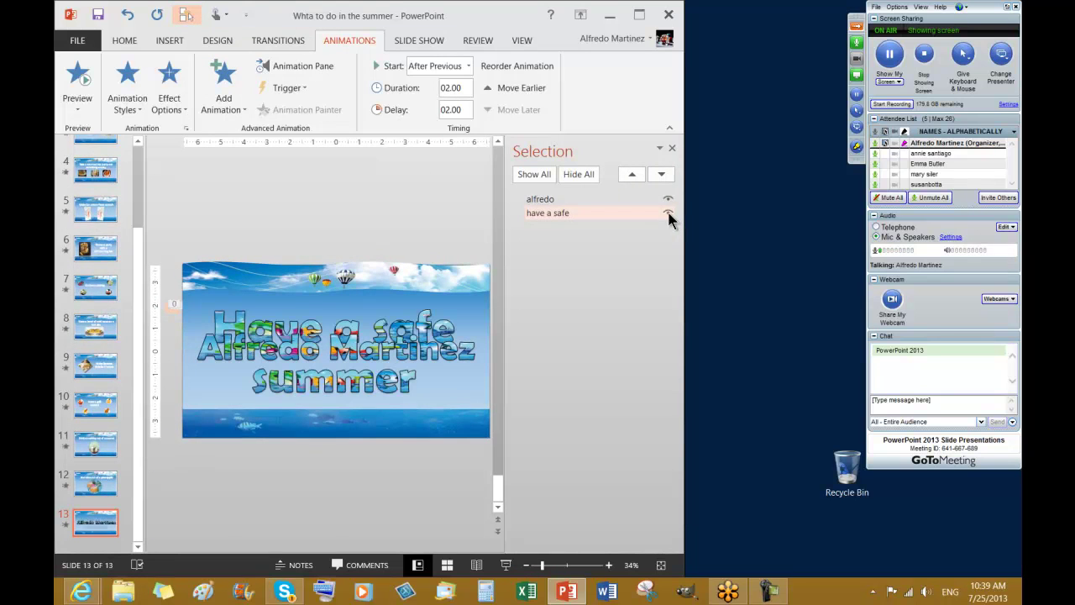
left_click(671, 146)
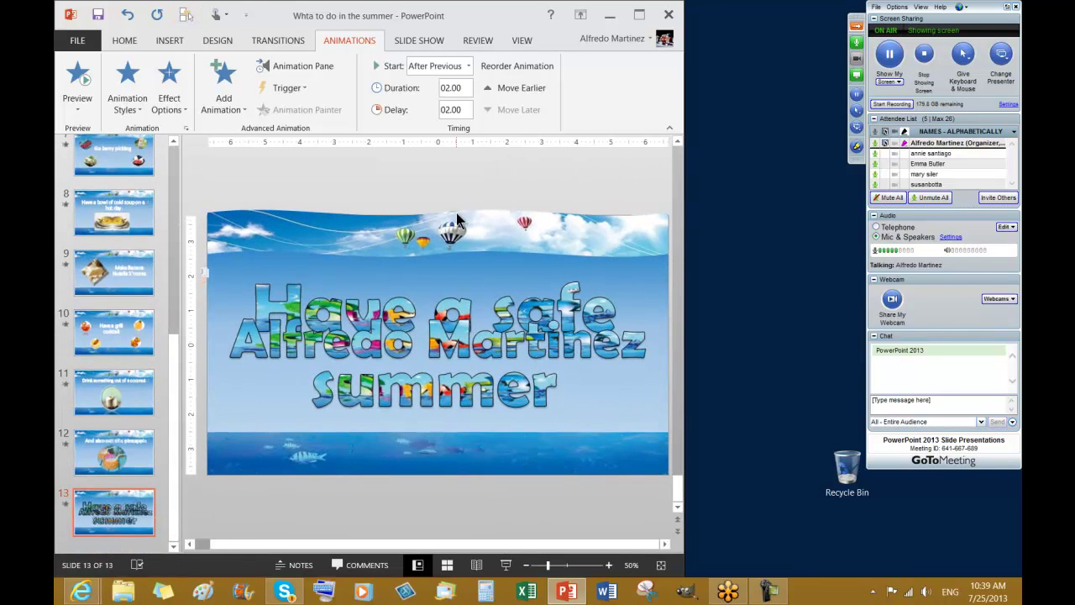
left_click(98, 16)
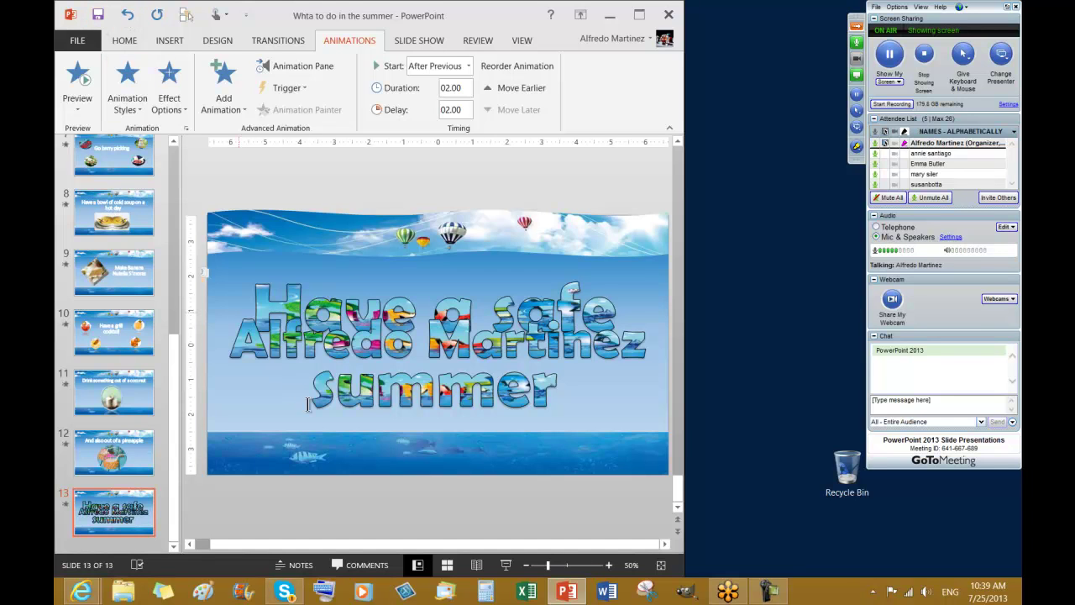
Play the closing slide as a slide show, exit the show and save the presentation
left_click(506, 569)
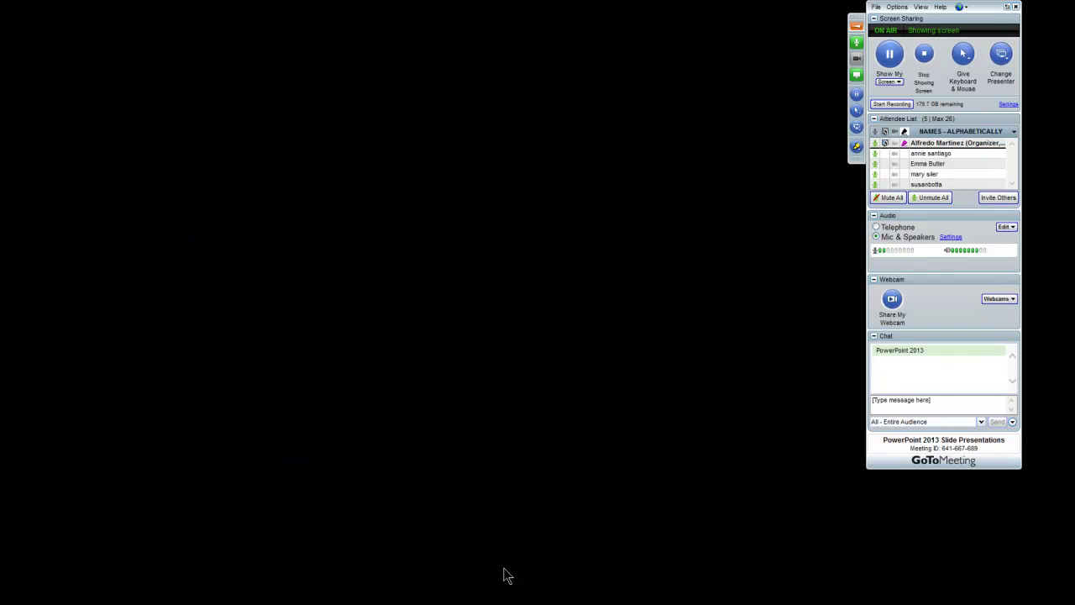
left_click(530, 450)
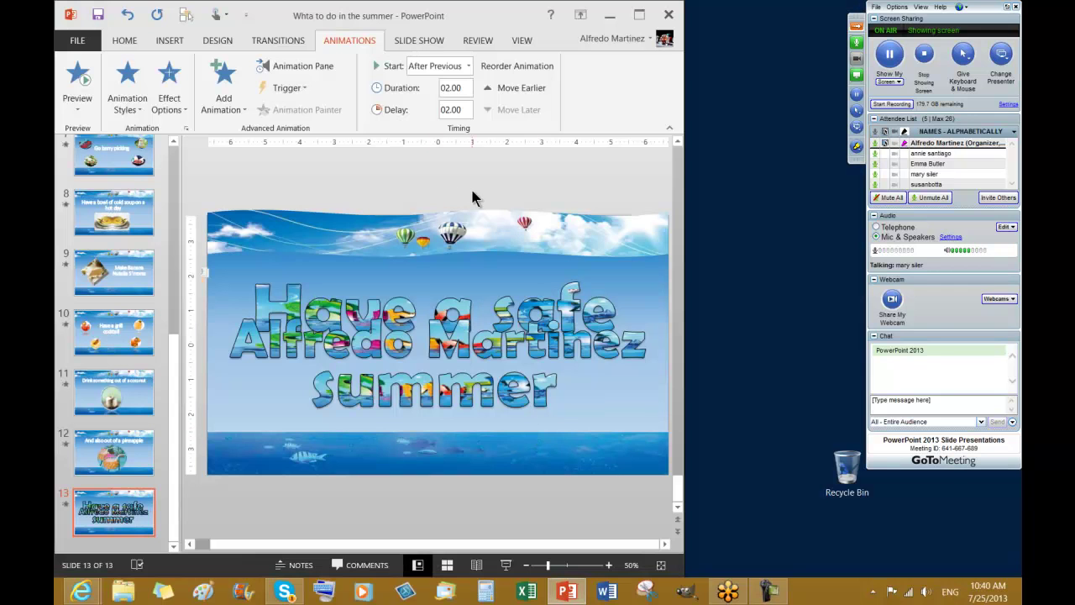
left_click(98, 18)
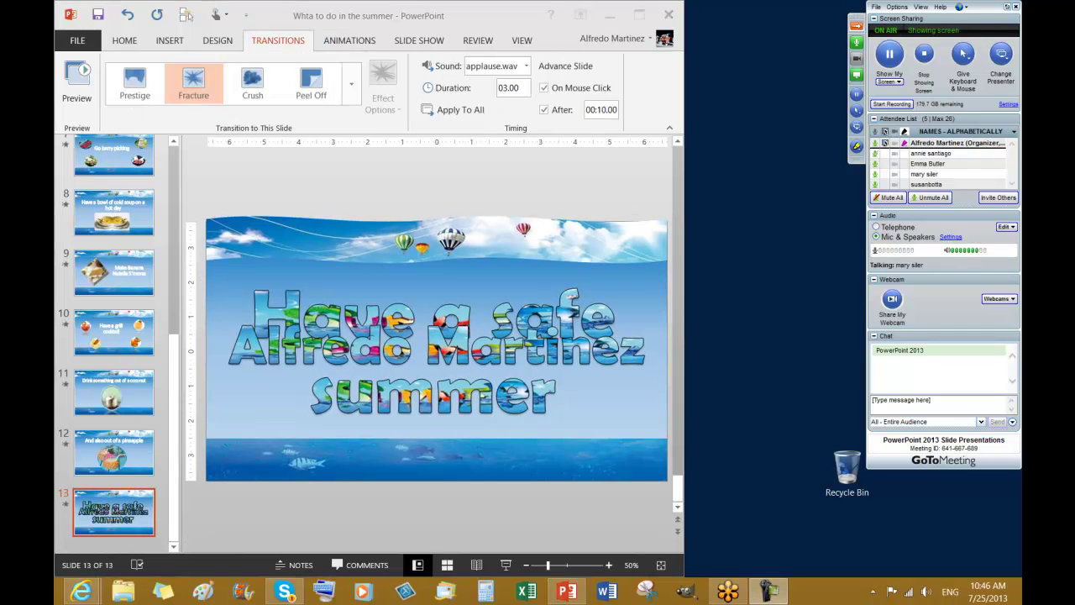
Look back through the slides from the closing slide to slides 2 and 3, checking their transition settings
left_click(171, 387)
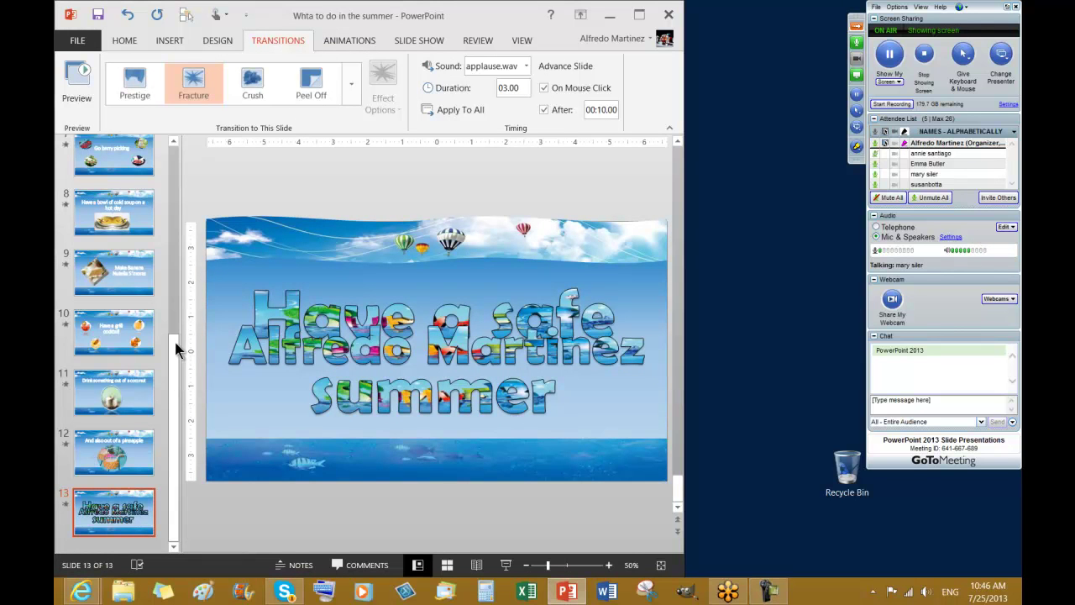
scroll(175, 406, "up", 4)
left_click_drag(120, 355, 128, 407)
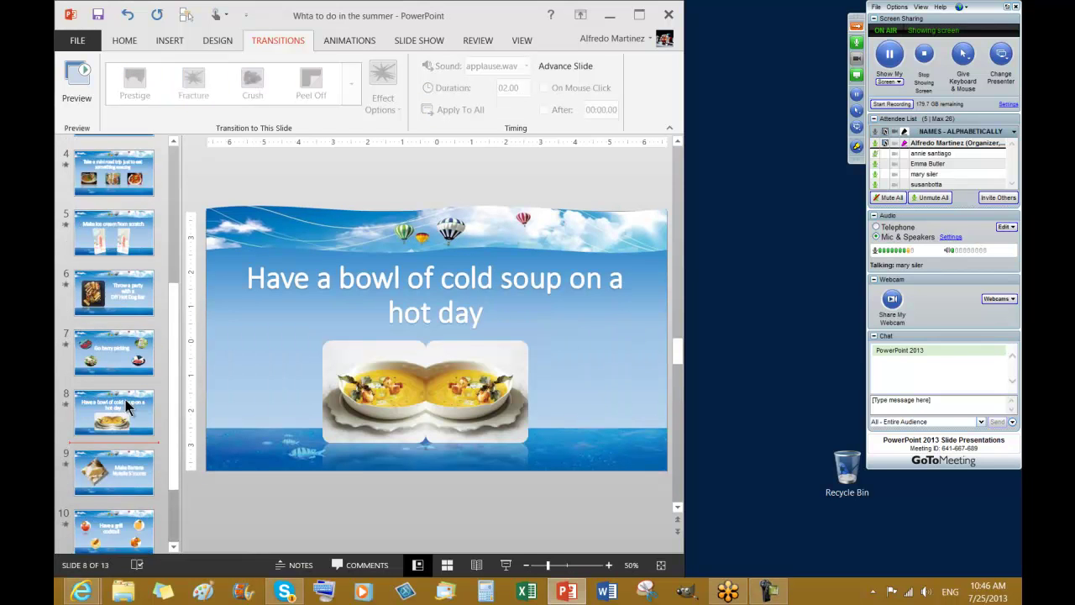
scroll(128, 407, "up", 3)
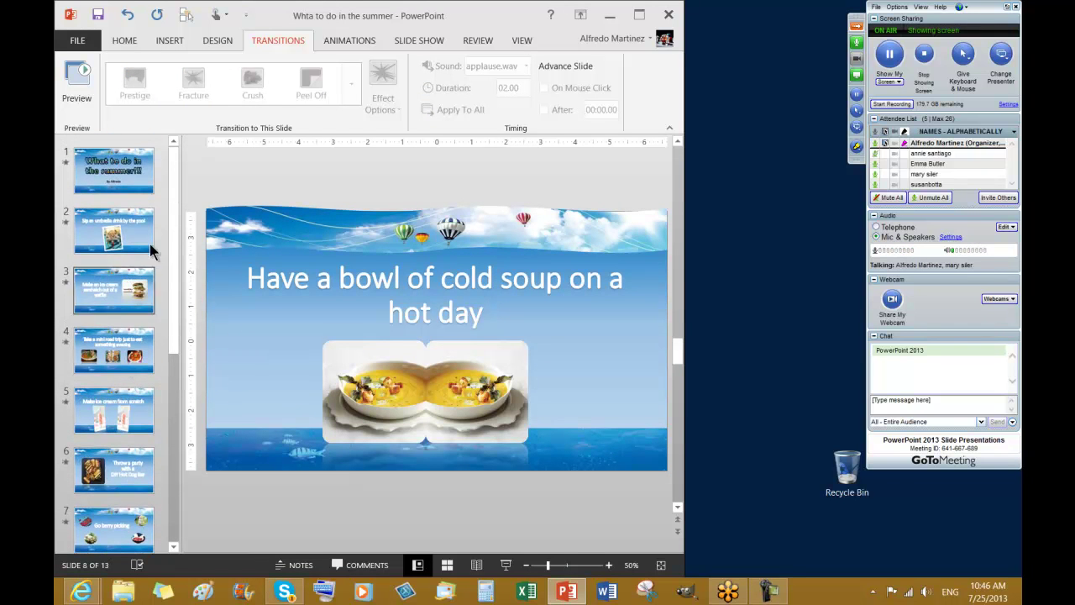
left_click(115, 245)
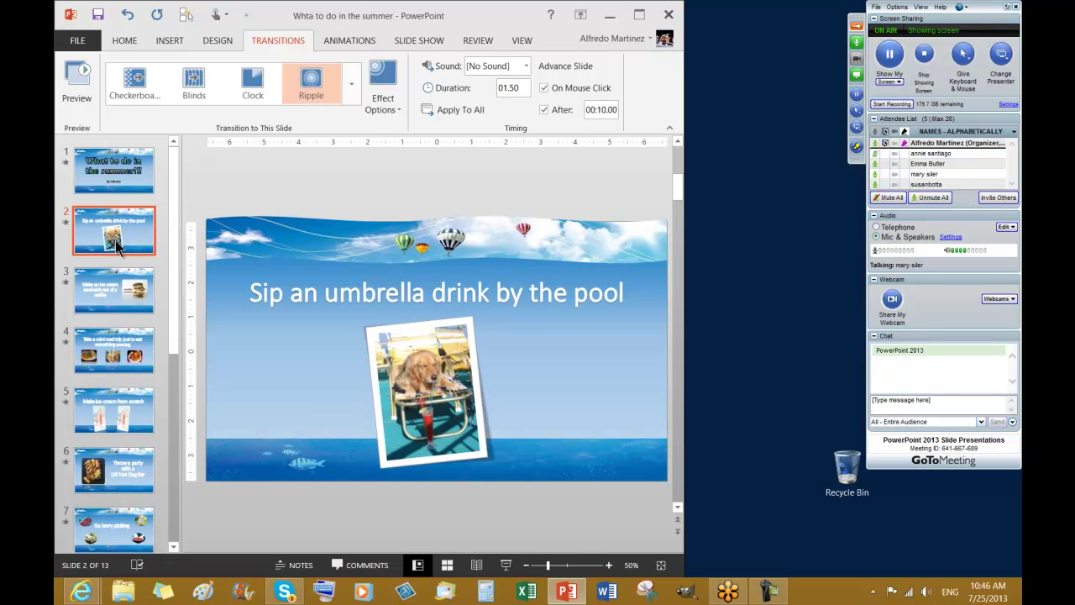
key("Down")
key("Down")
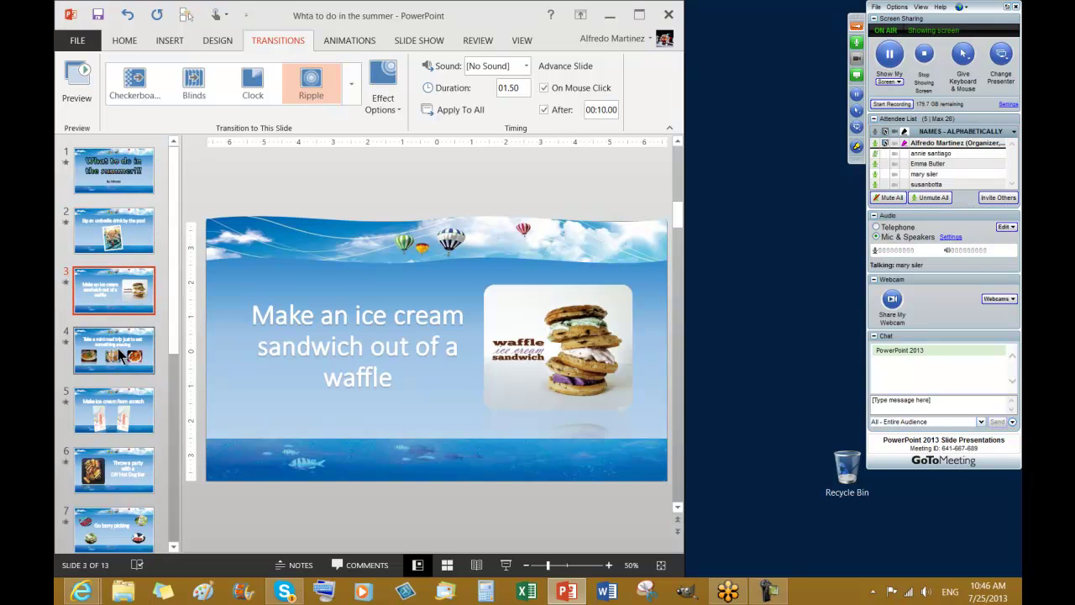
left_click(116, 246)
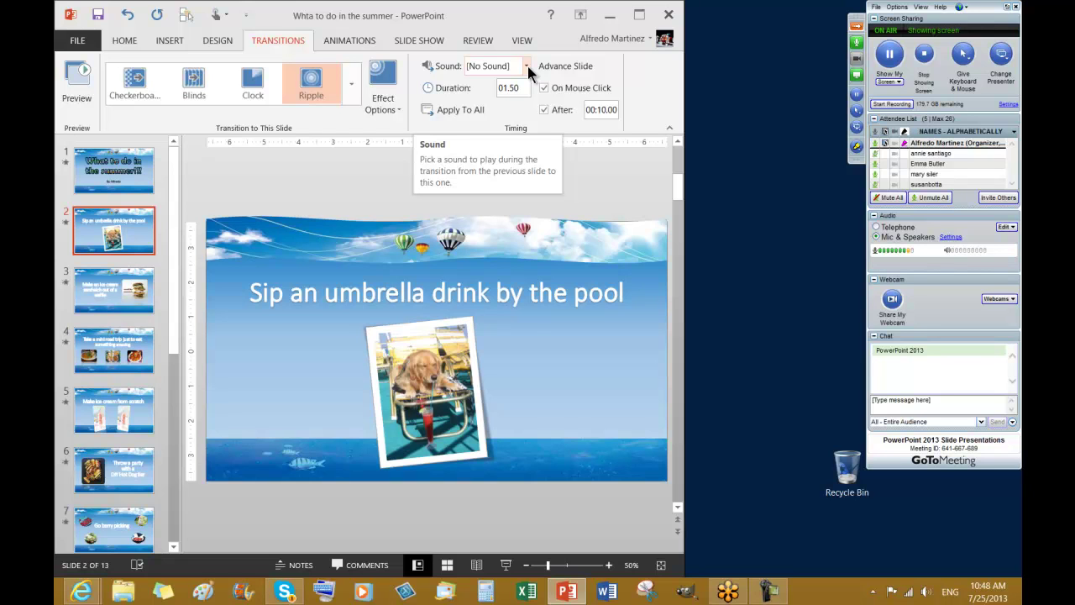
Check slide 1 and view the presentation's file information
left_click(123, 172)
left_click(87, 49)
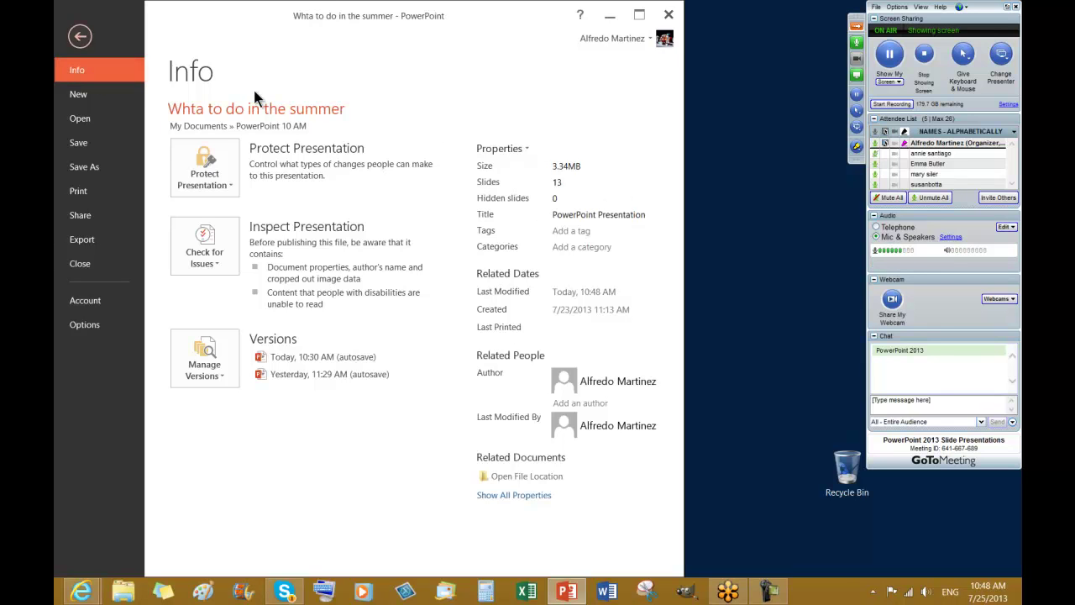
left_click(79, 37)
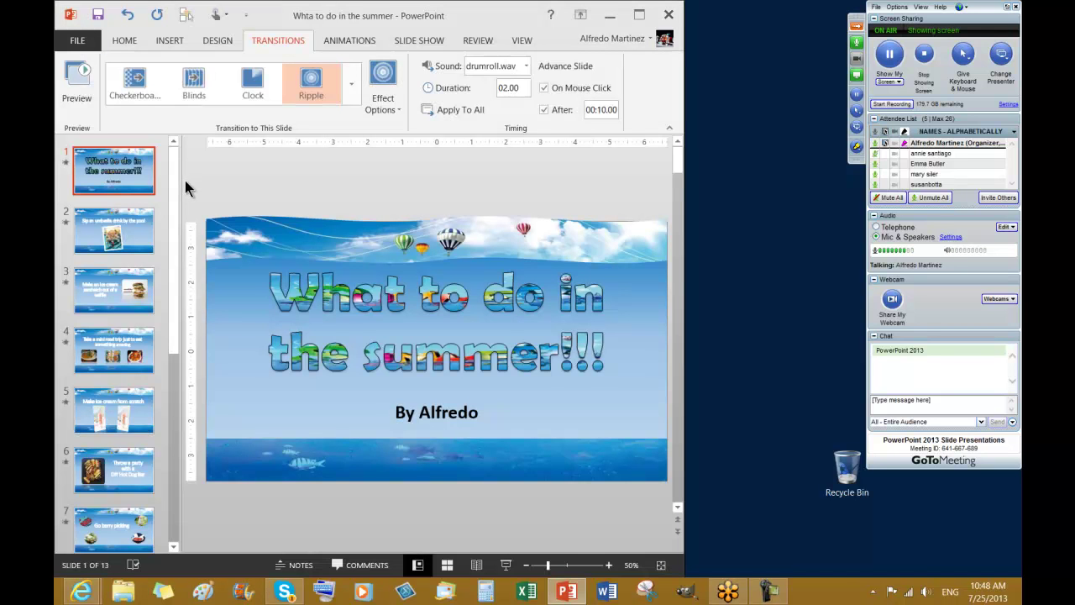
Review slide 2 and the final slides 12 and 13, and return to slide 2
left_click(120, 235)
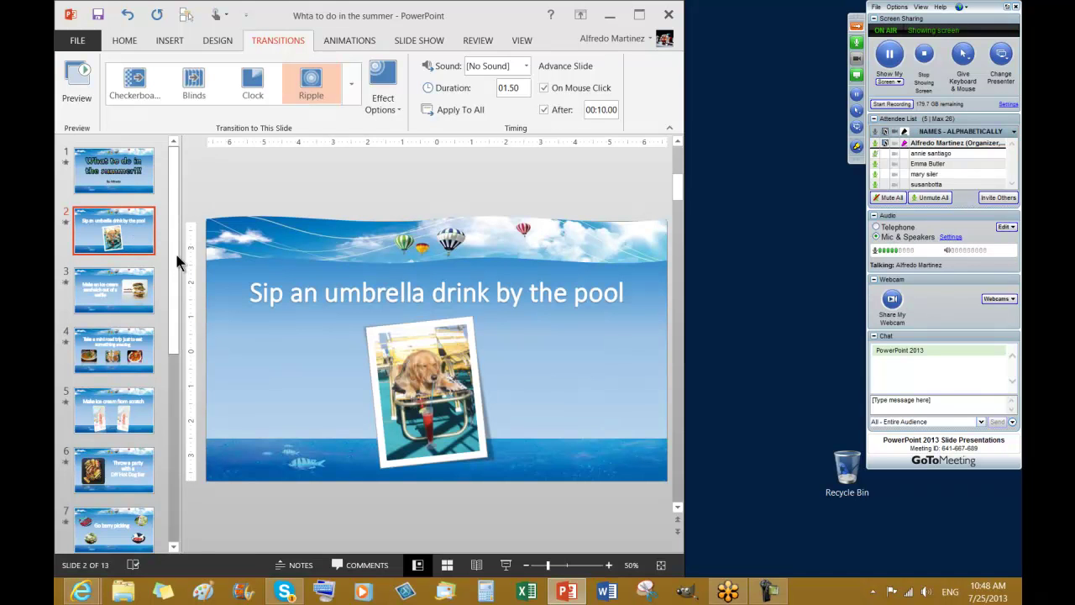
left_click_drag(176, 256, 178, 521)
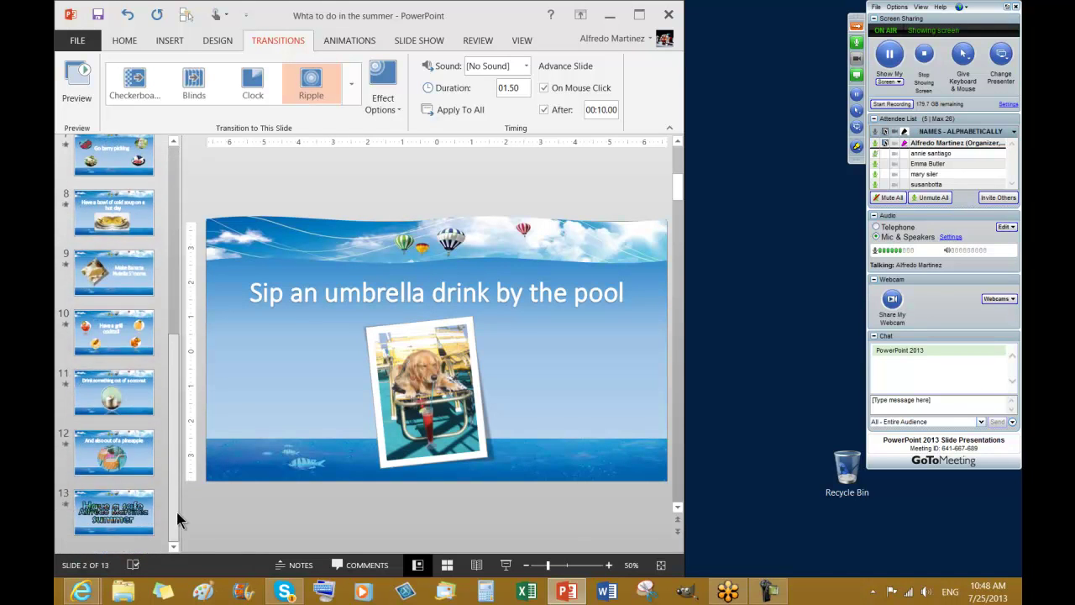
left_click(142, 454)
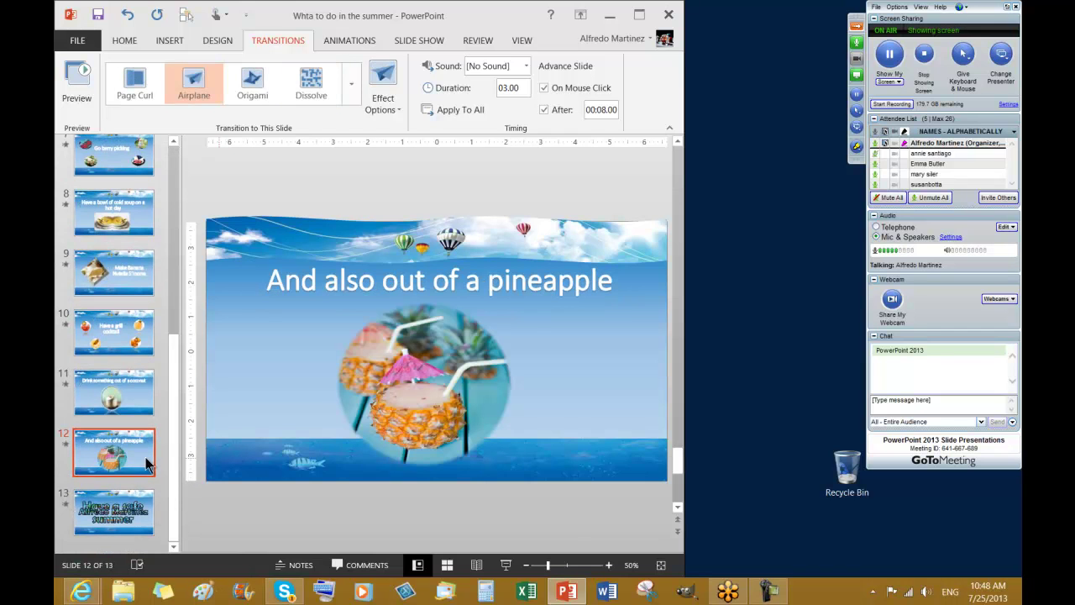
left_click(119, 511)
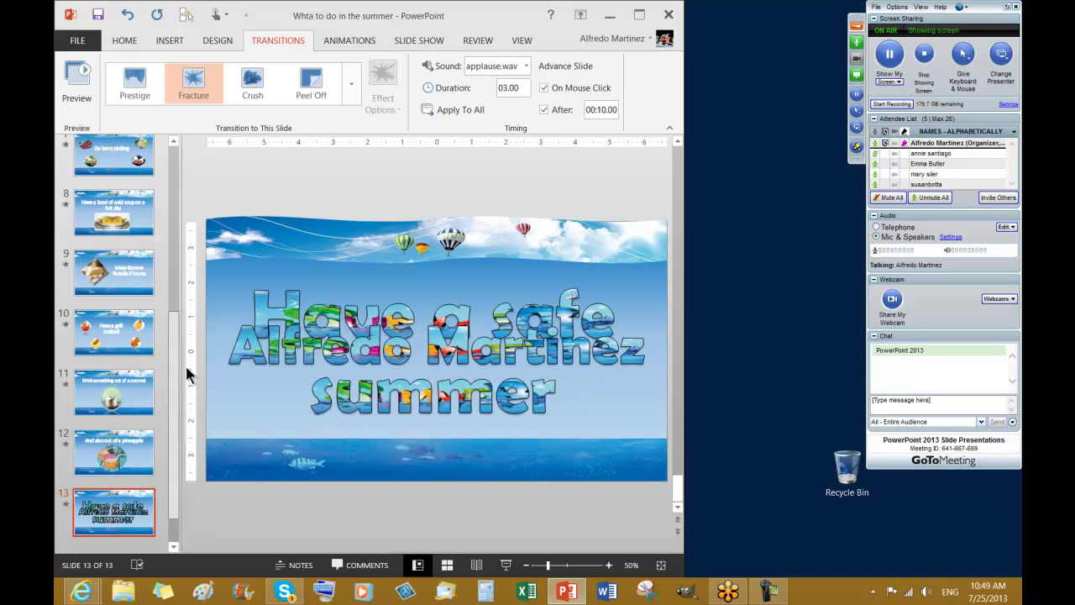
left_click_drag(173, 370, 171, 210)
left_click(118, 214)
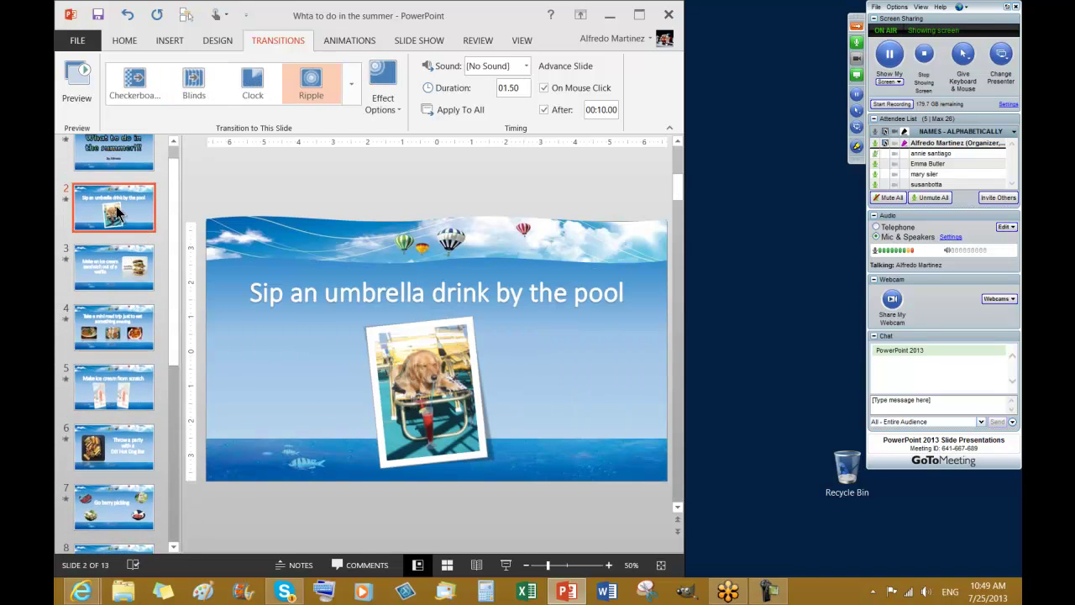
scroll(118, 214, "up", 1)
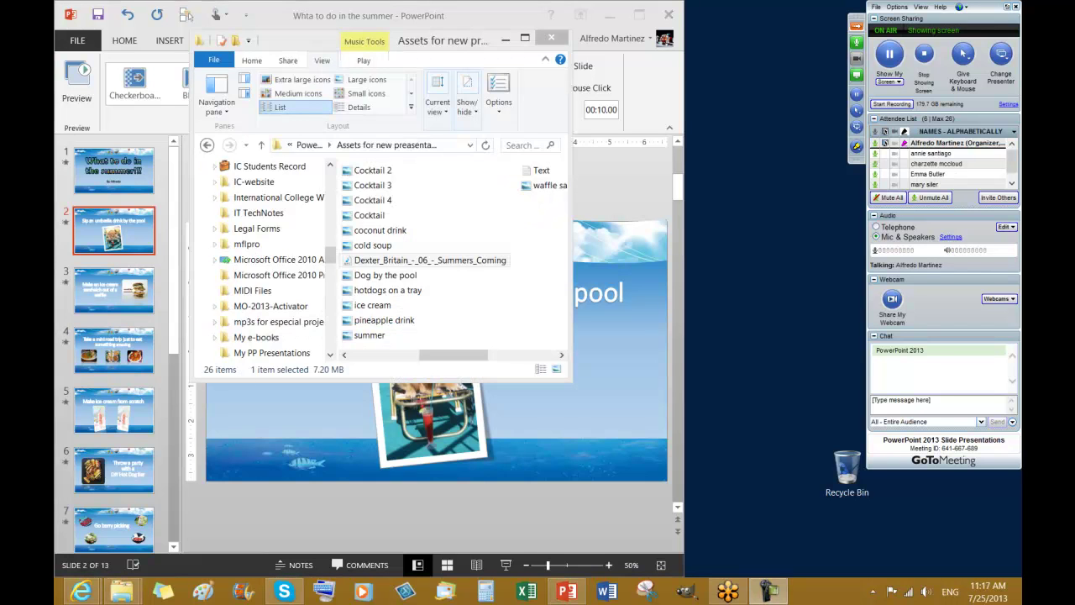
Locate the Dexter_Britain_-_06_-_Summers_Coming music file in the assets folder and return to slide 2 of the presentation
left_click(445, 260)
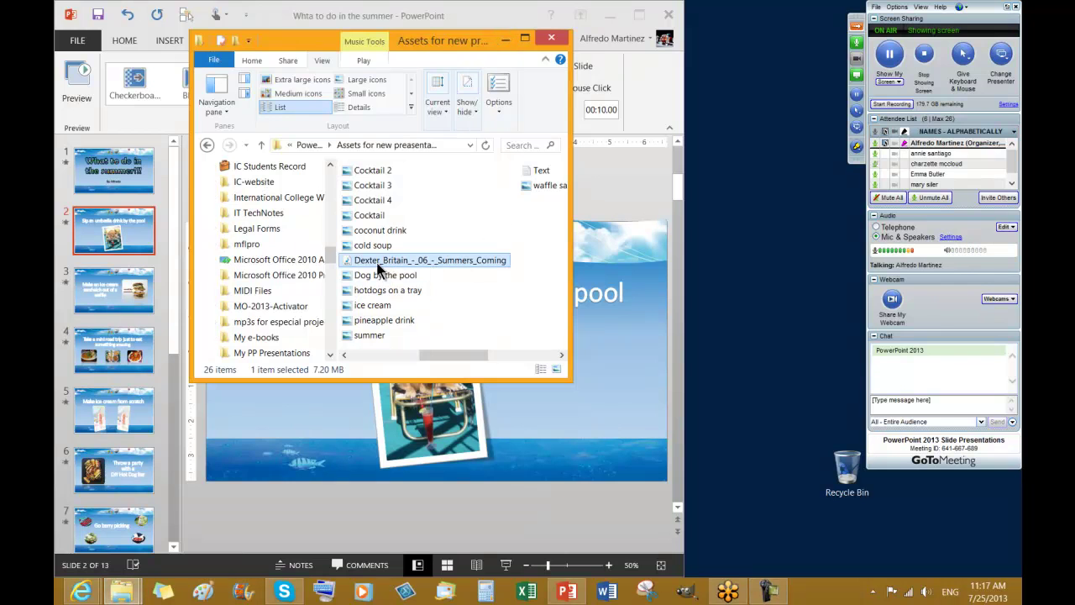
left_click(505, 39)
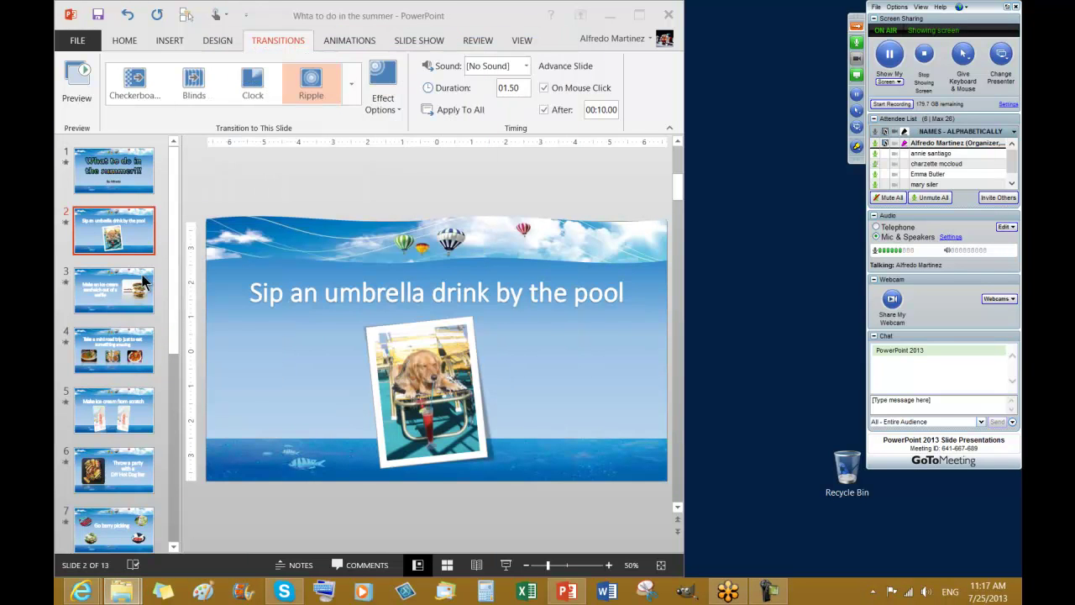
left_click(105, 238)
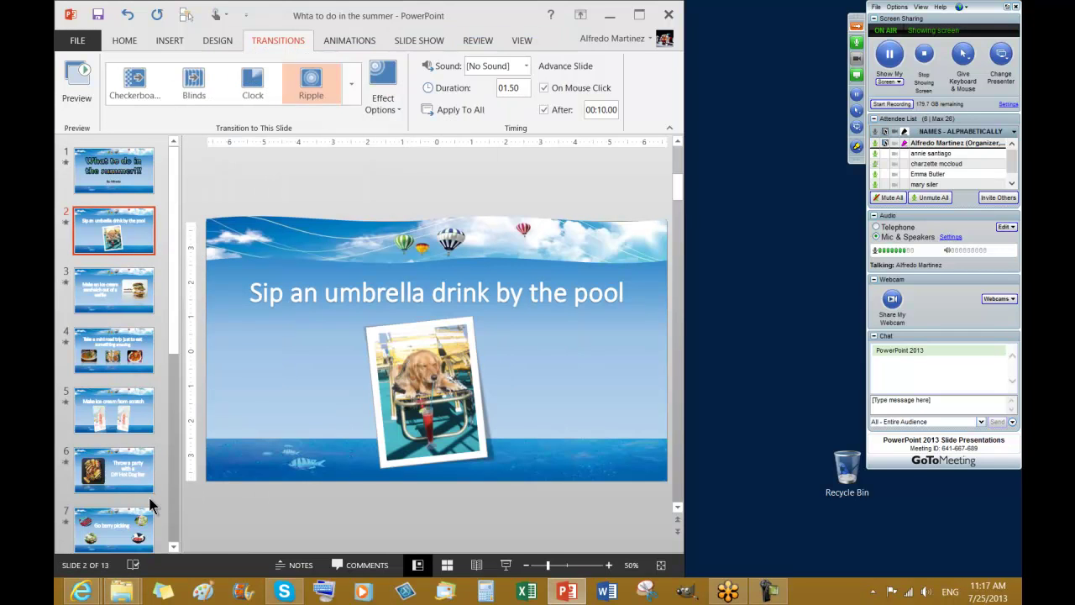
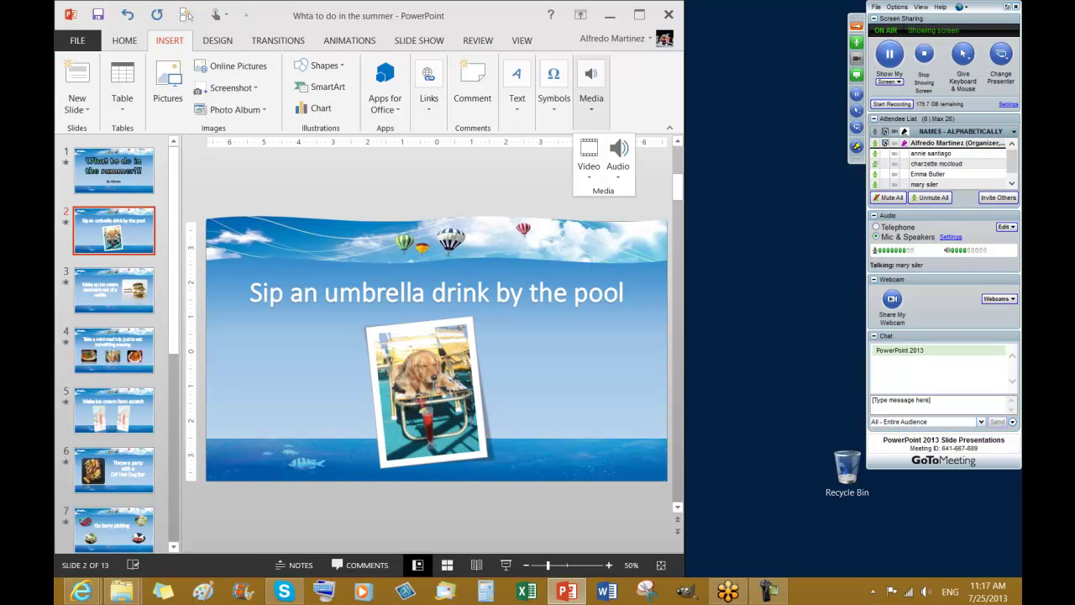
Start inserting an audio file from the PC on slide 2
left_click(138, 241)
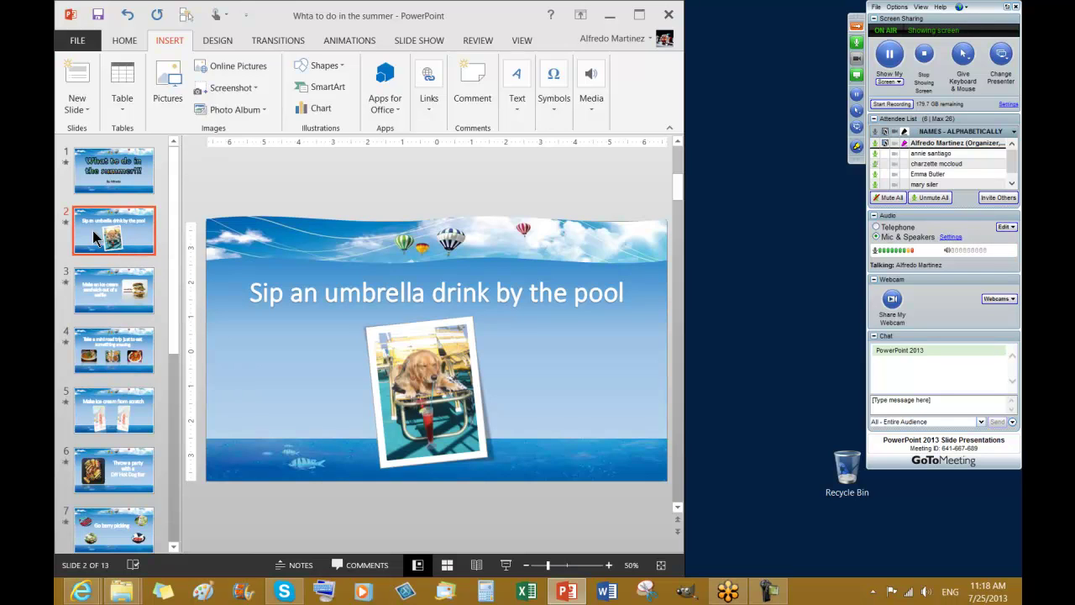
left_click(590, 104)
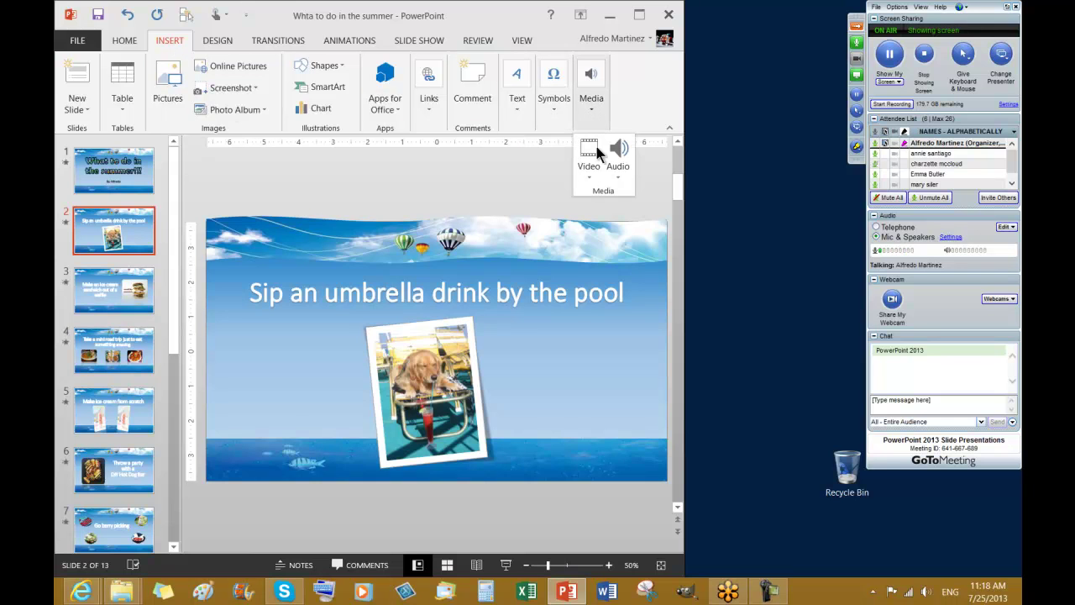
left_click(618, 172)
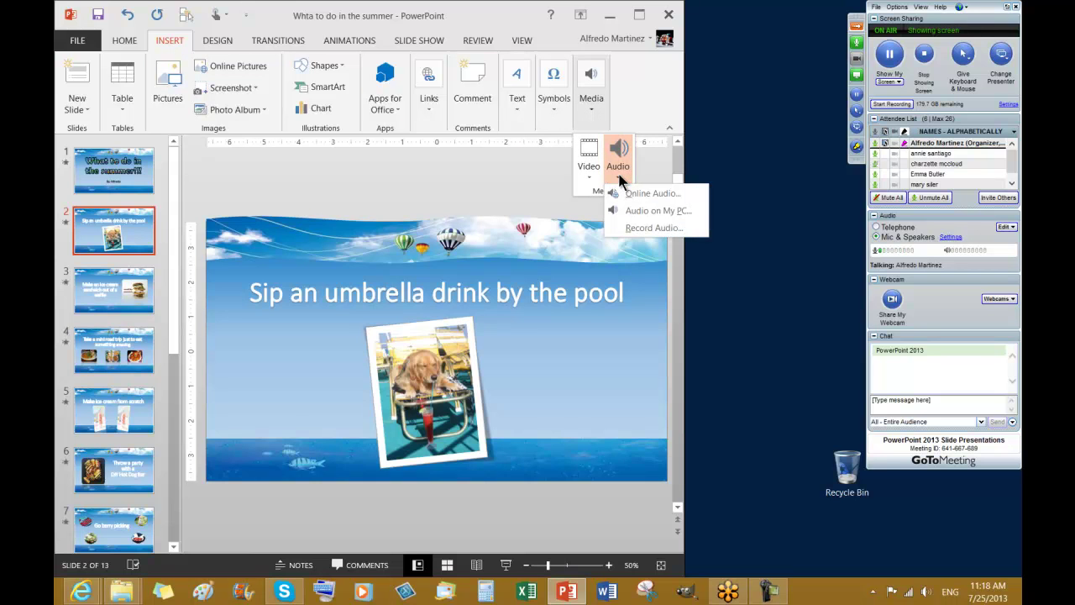
left_click(657, 211)
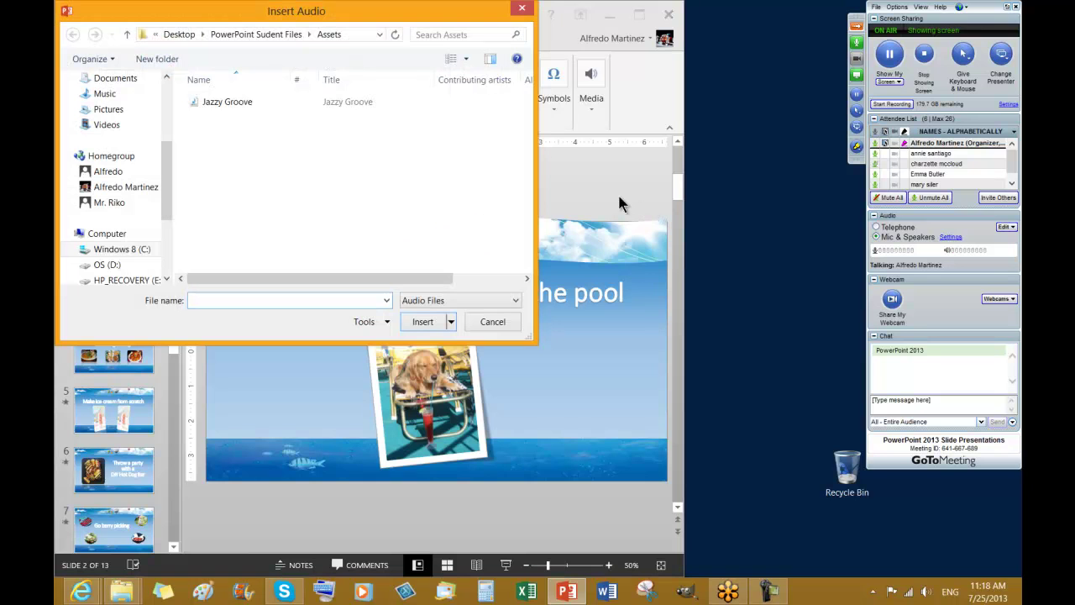
left_click_drag(216, 17, 258, 50)
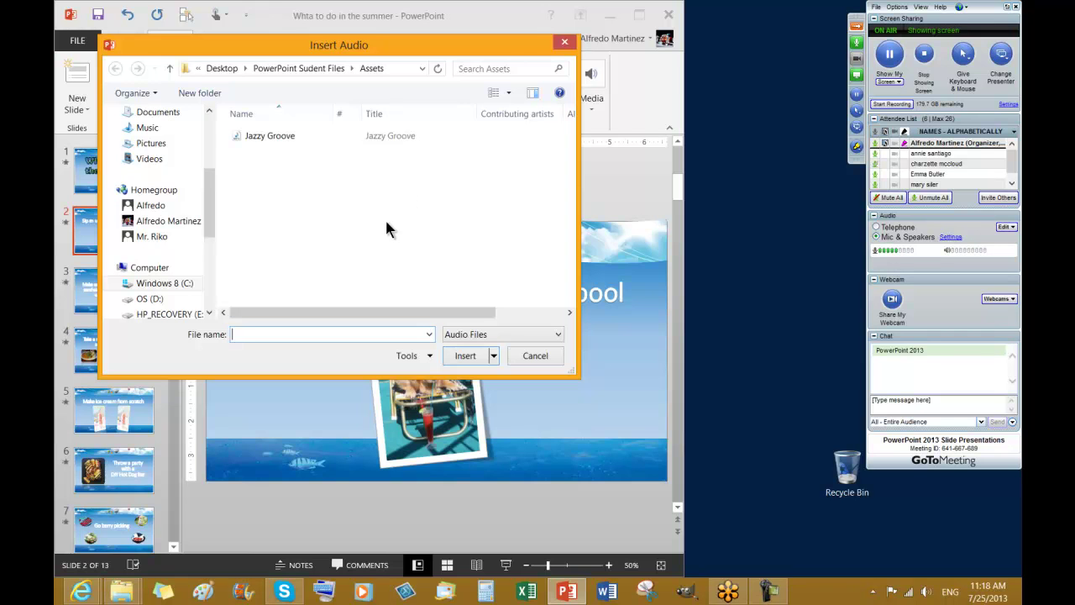
Insert the audio file Dexter_Britain_-_06_-_Summers_Coming from drive L:, folder PowerPoint 10 AM Class, subfolder "Assets for new preasentation"
left_click_drag(209, 213, 215, 265)
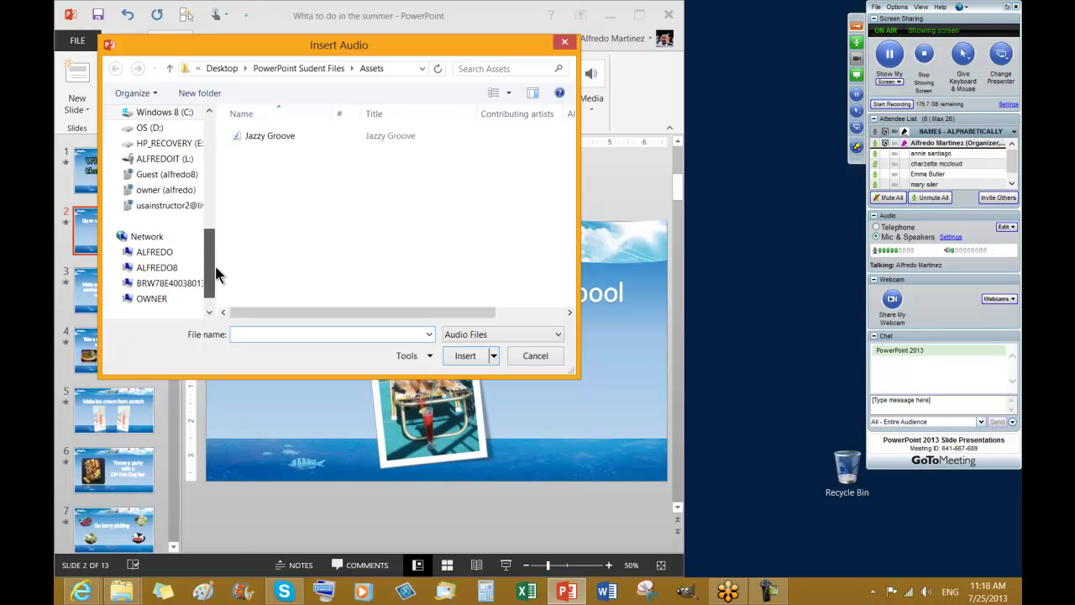
scroll(215, 266, "up", 1)
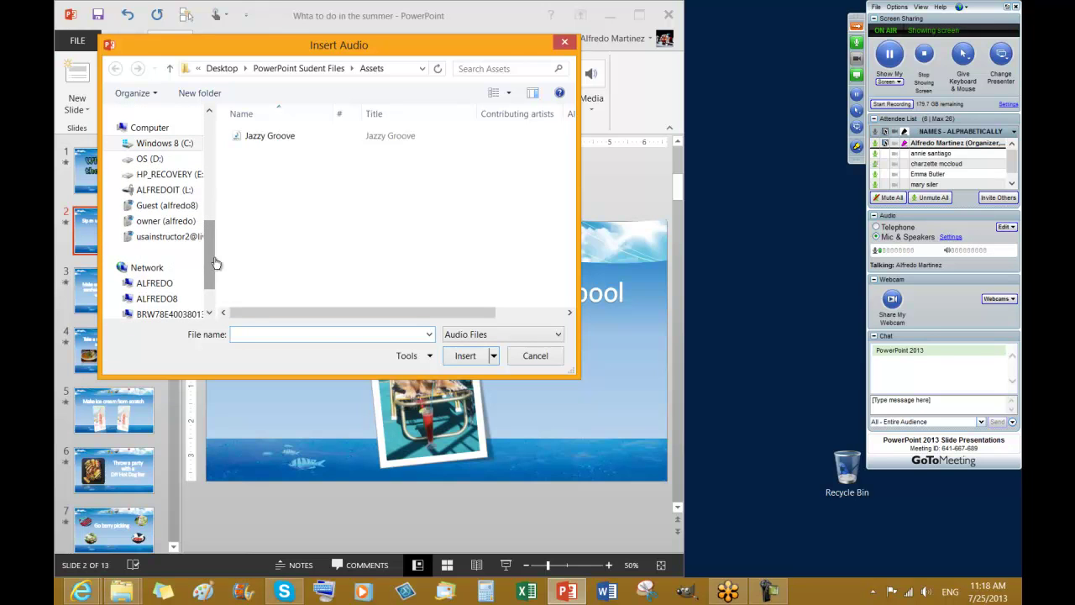
left_click(165, 192)
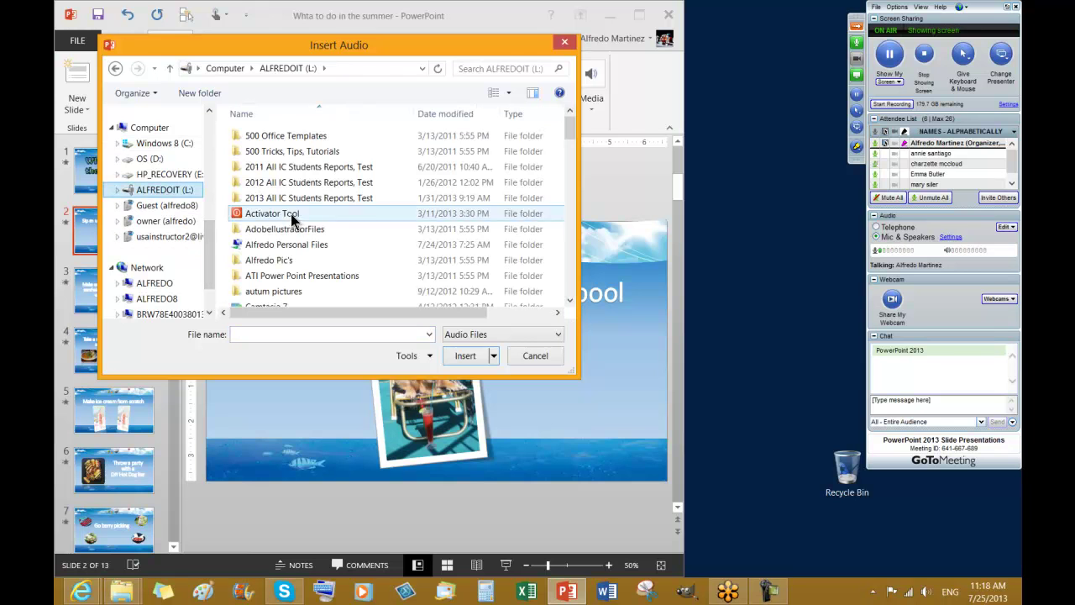
left_click(276, 245)
scroll(307, 249, "down", 2)
scroll(306, 243, "down", 10)
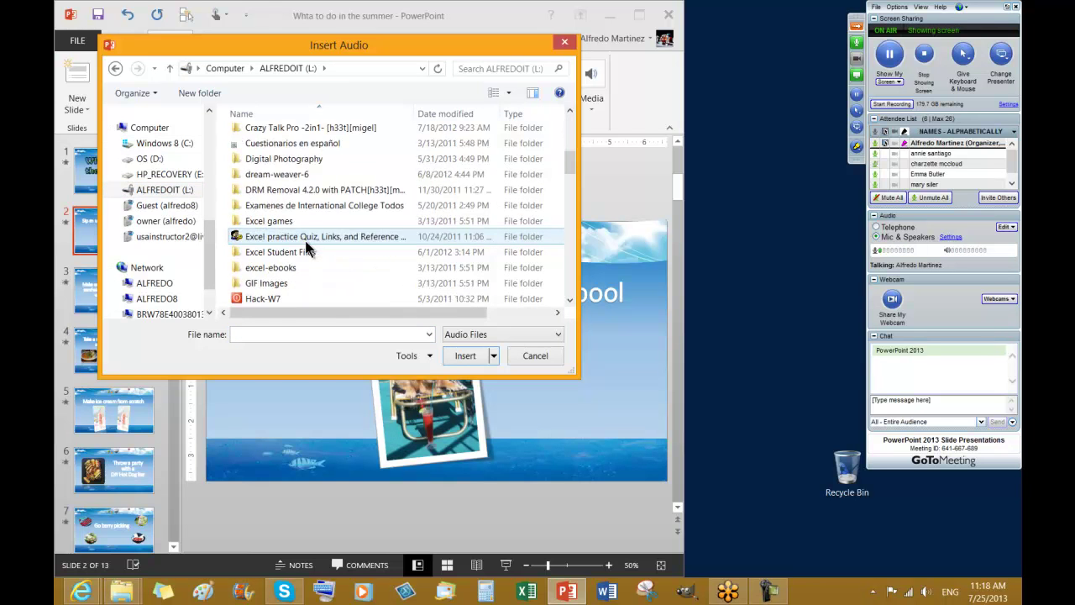
scroll(305, 237, "down", 4)
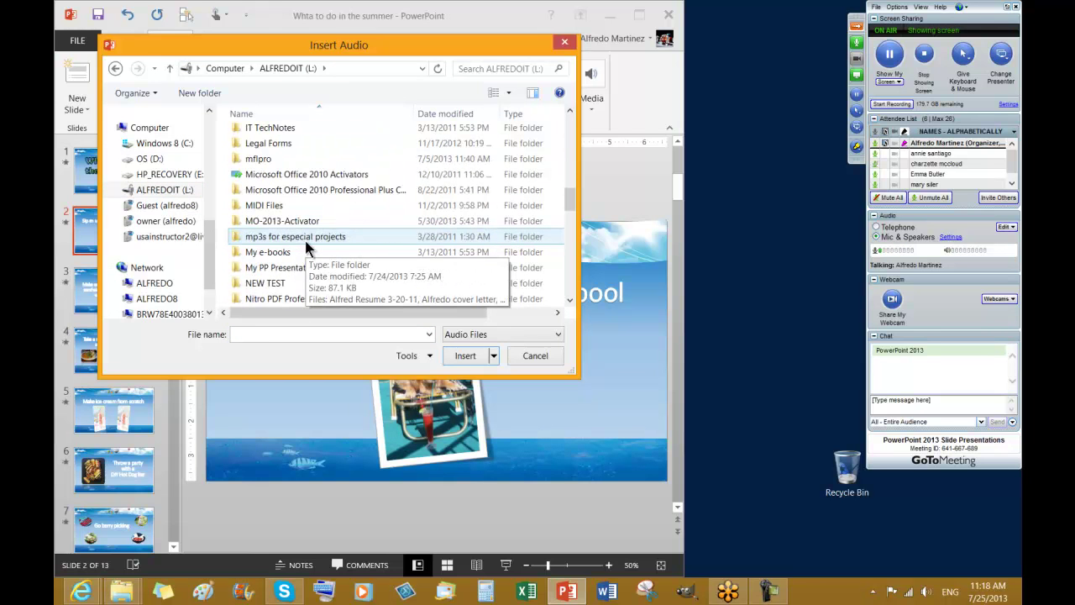
scroll(305, 239, "down", 1)
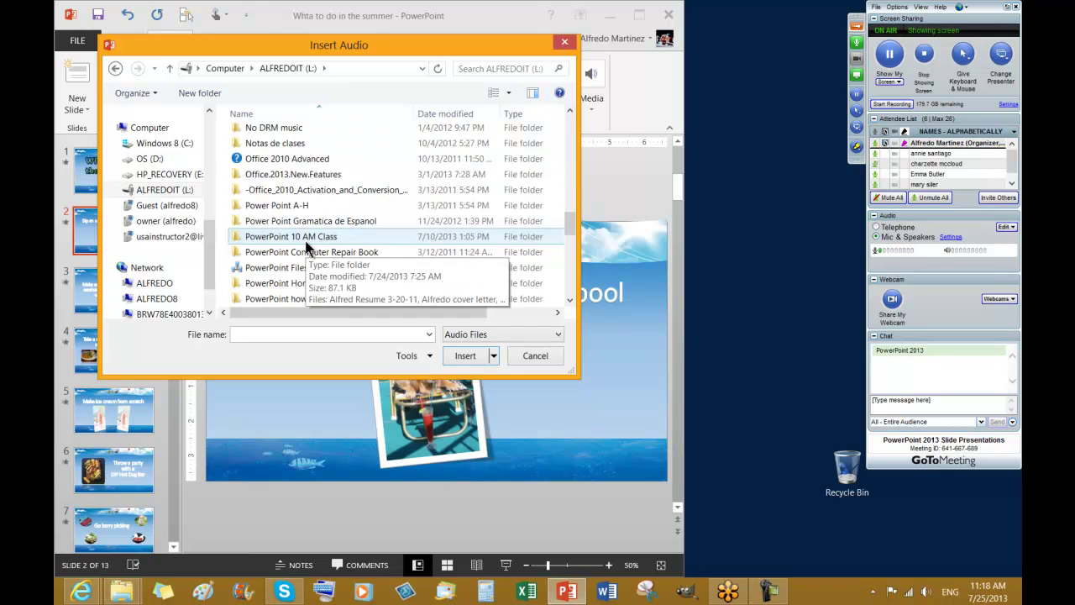
double_click(320, 238)
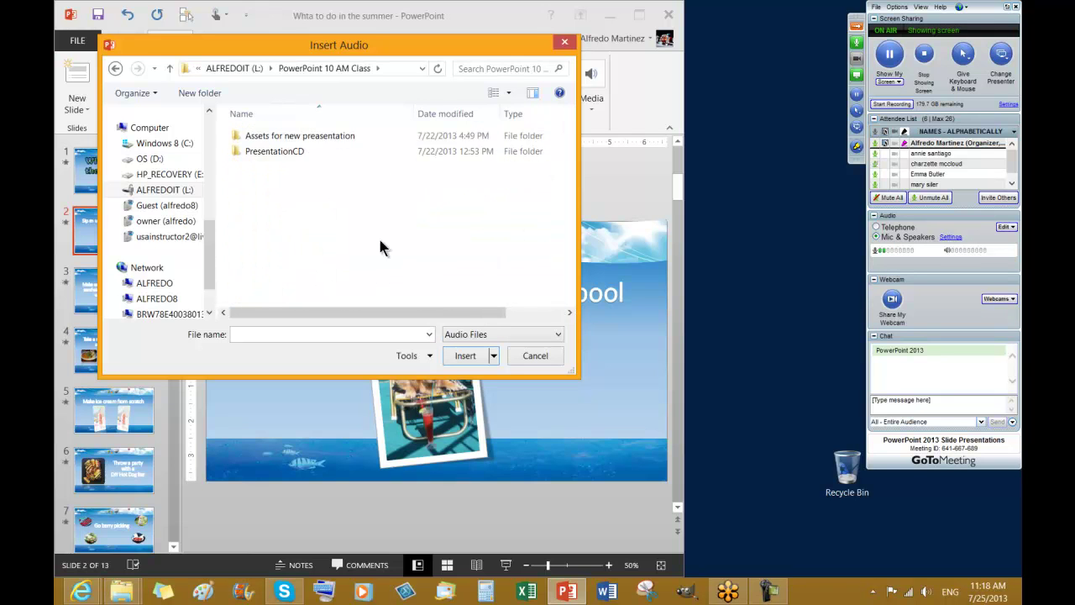
double_click(269, 136)
left_click(277, 172)
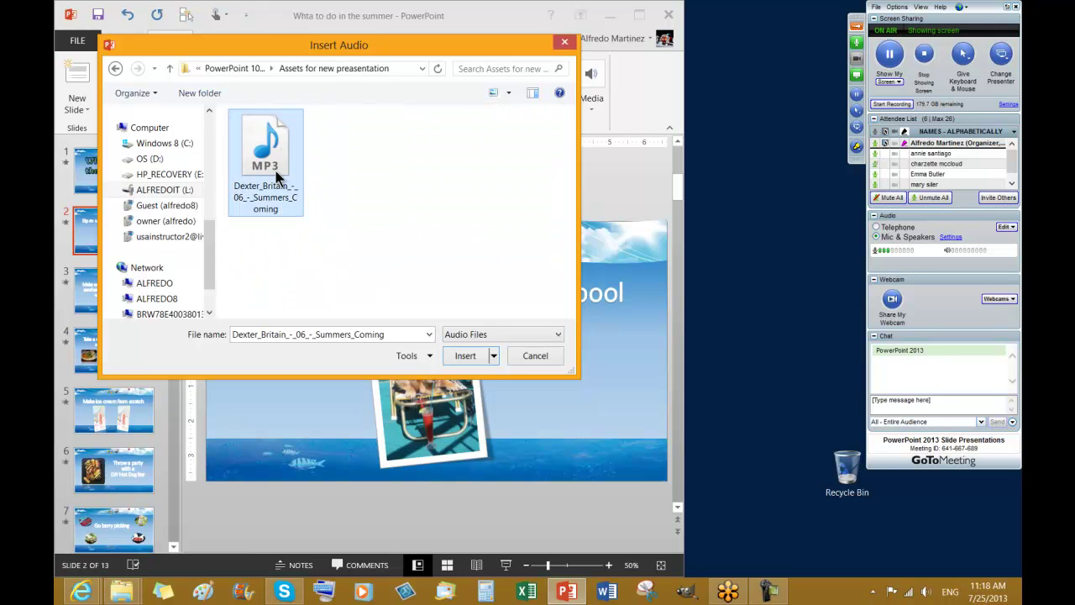
left_click(470, 360)
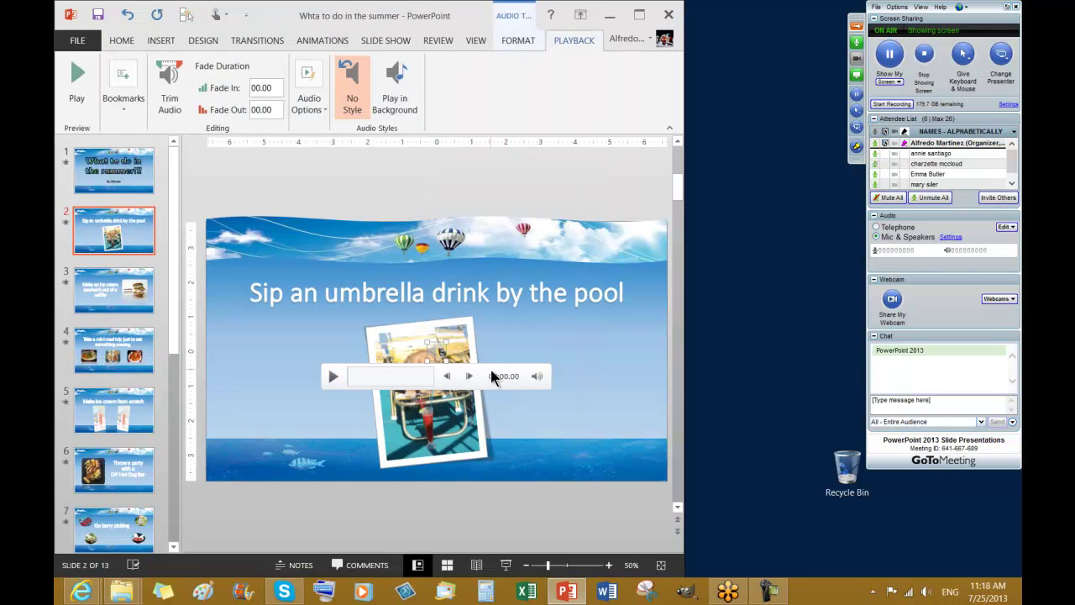
Move the audio icon to the empty area just below slide 2 and play a preview of the music
left_click_drag(438, 351, 326, 501)
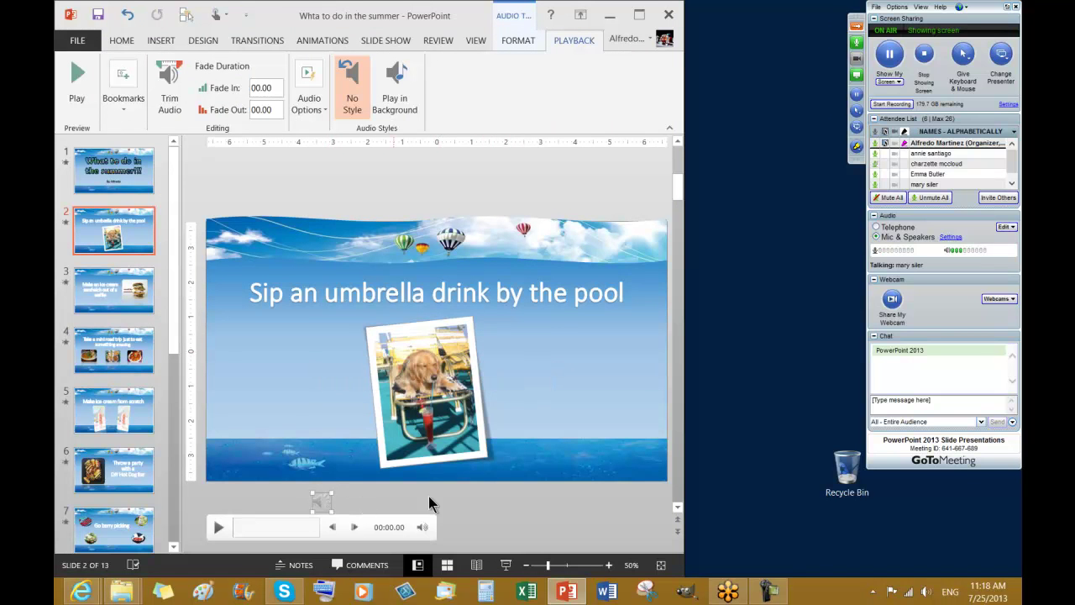
left_click(222, 526)
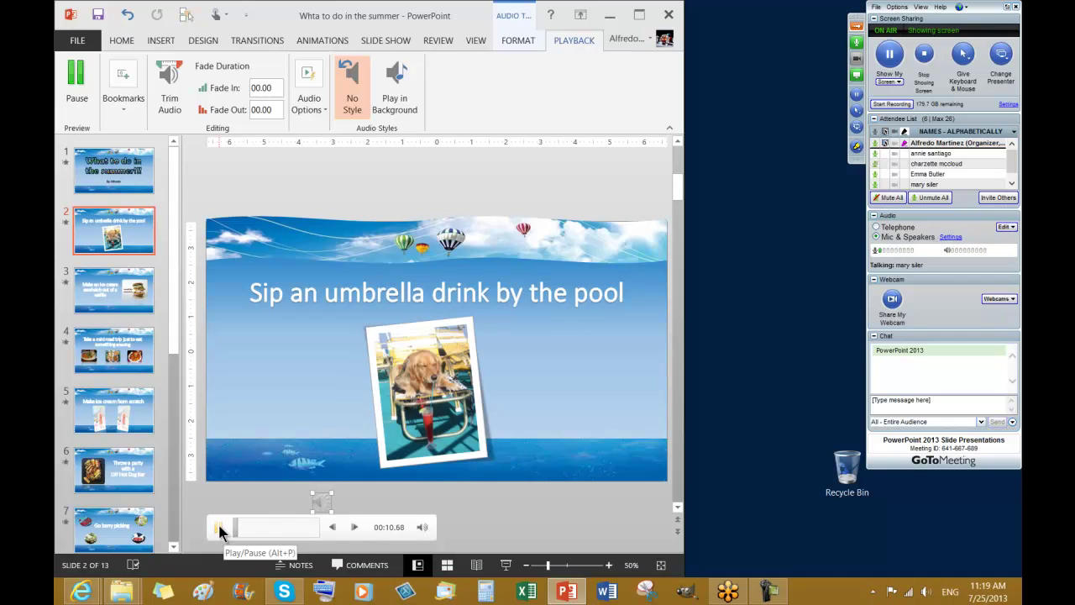
left_click(219, 529)
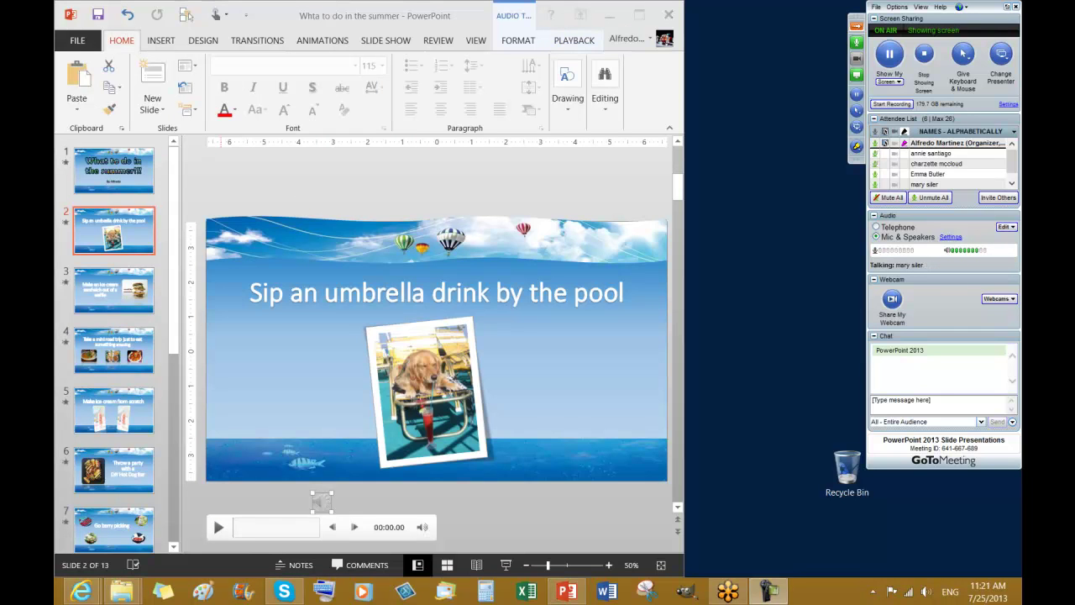
left_click(254, 524)
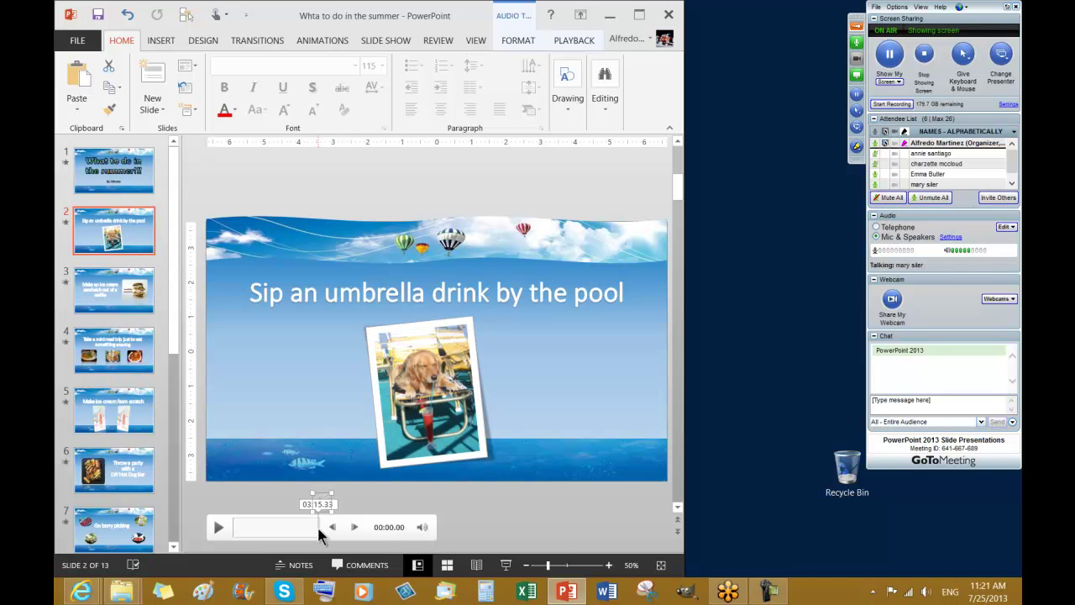
Reorder slide 2's animations so the Dexter_Britain_-_06_-_Summers_Coming audio comes first, ahead of the picture and title animations
left_click(568, 43)
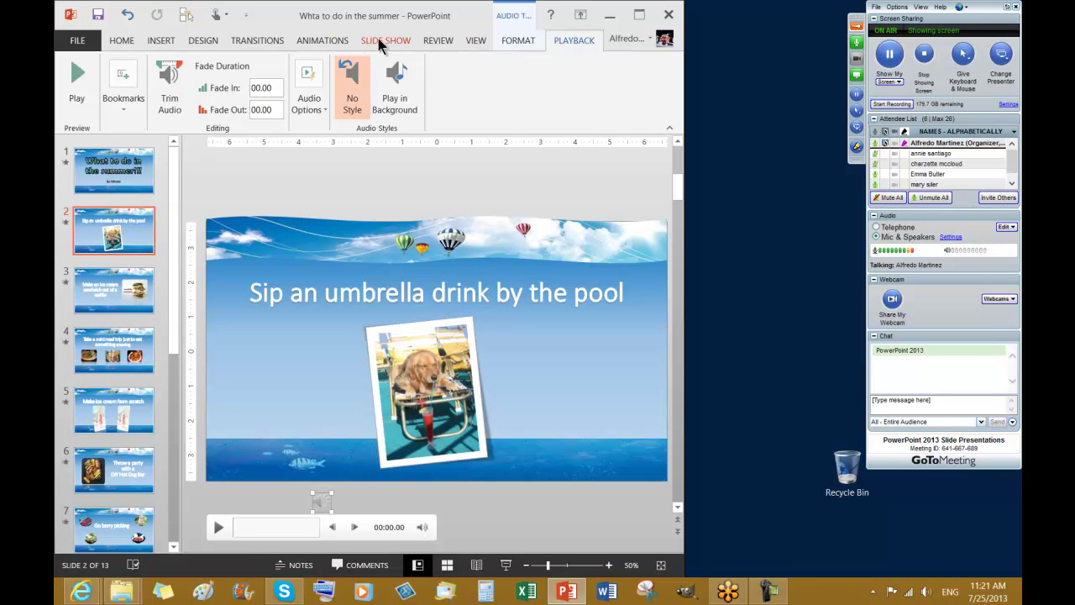
left_click(324, 39)
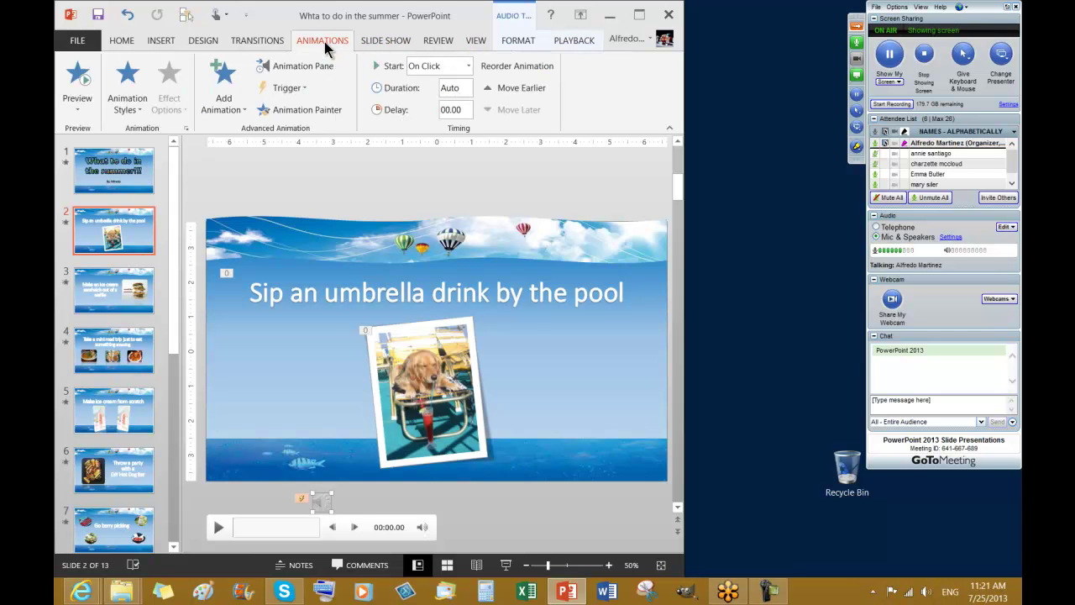
left_click(293, 72)
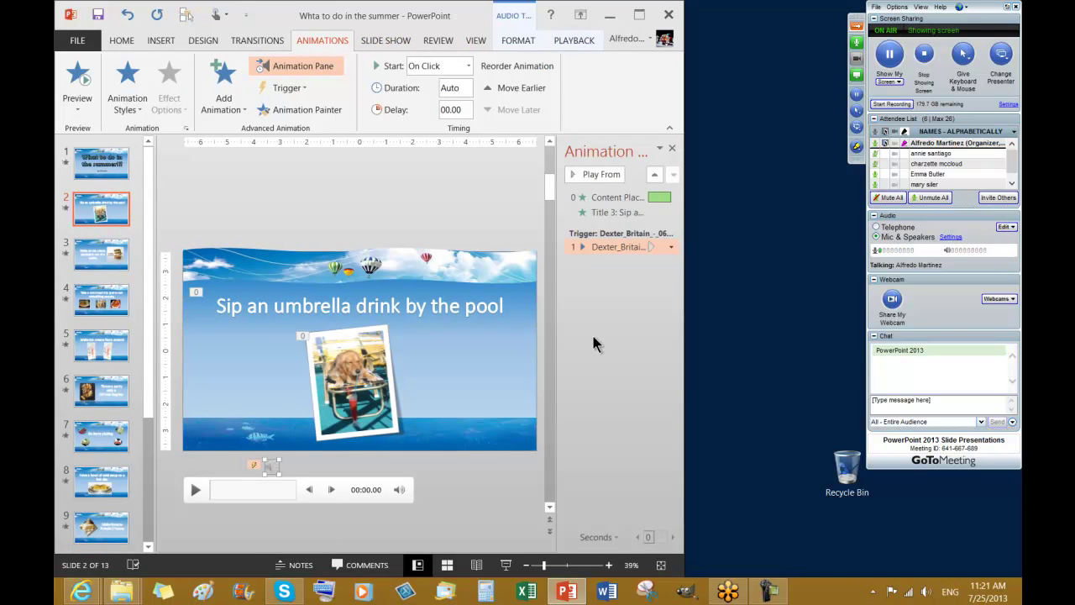
left_click(620, 248)
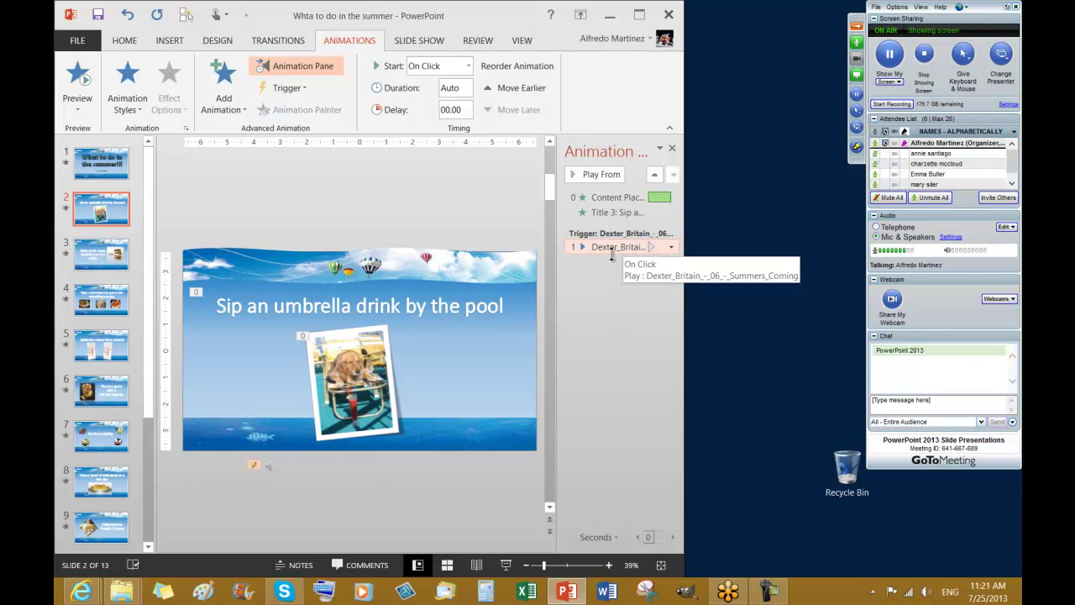
left_click(510, 87)
left_click(510, 87)
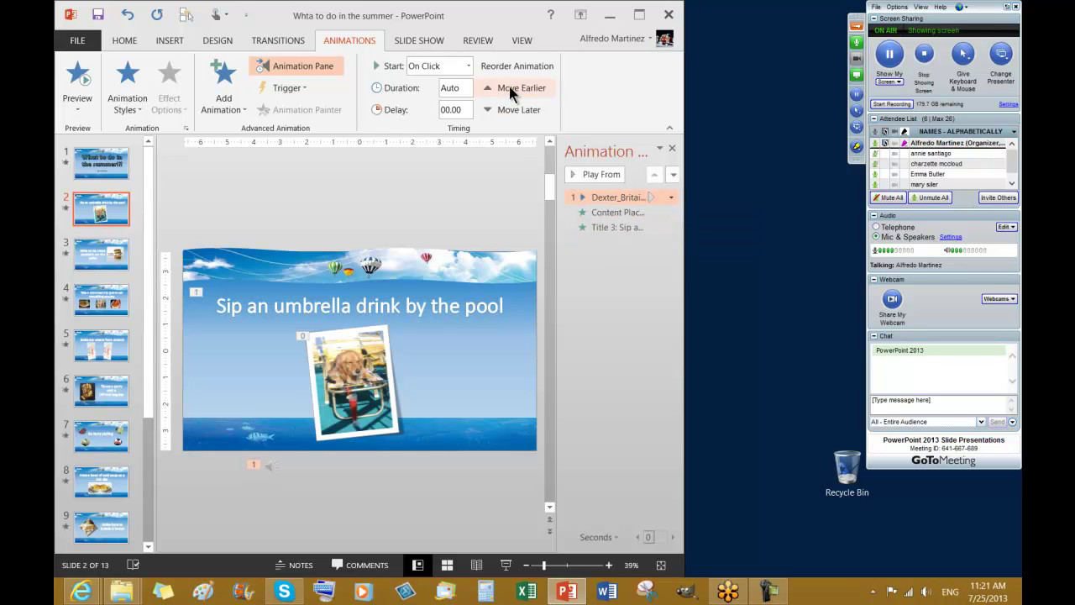
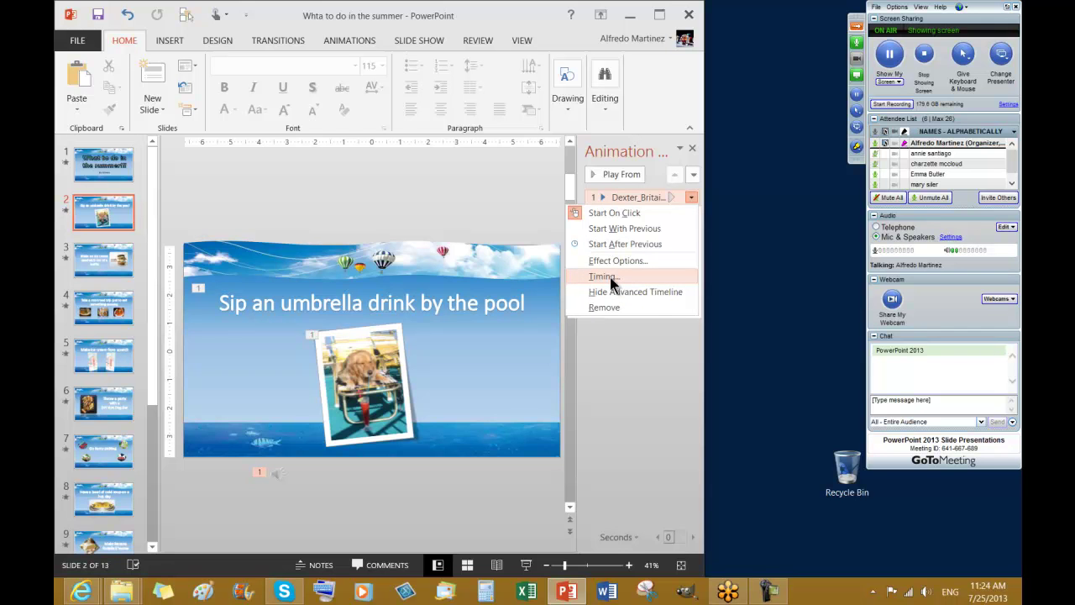
Set the music's play effect on slide 2 to stop playing after 12 slides
left_click(609, 277)
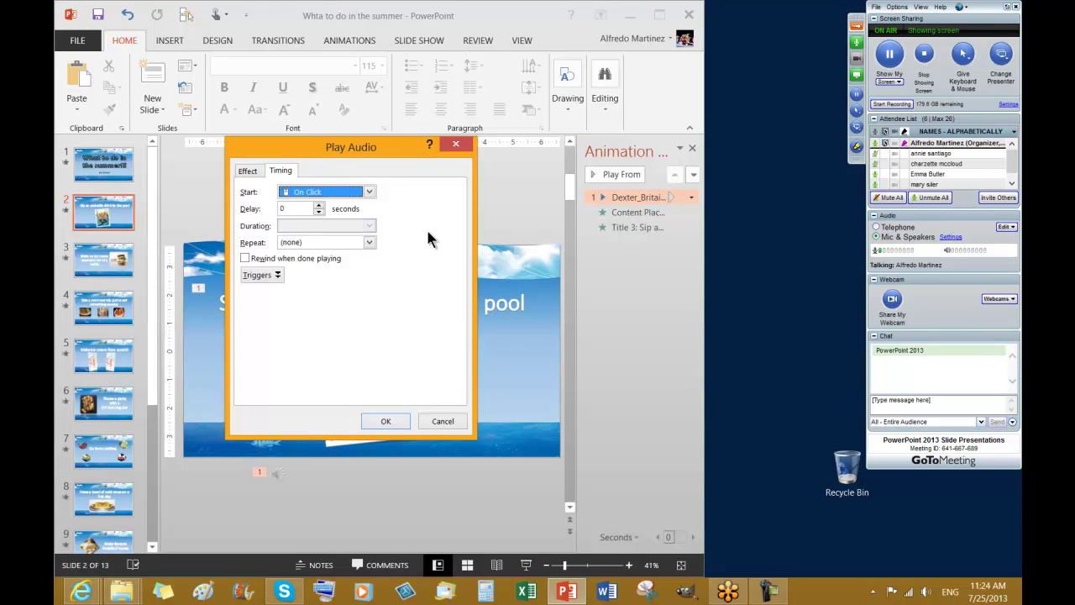
left_click(250, 174)
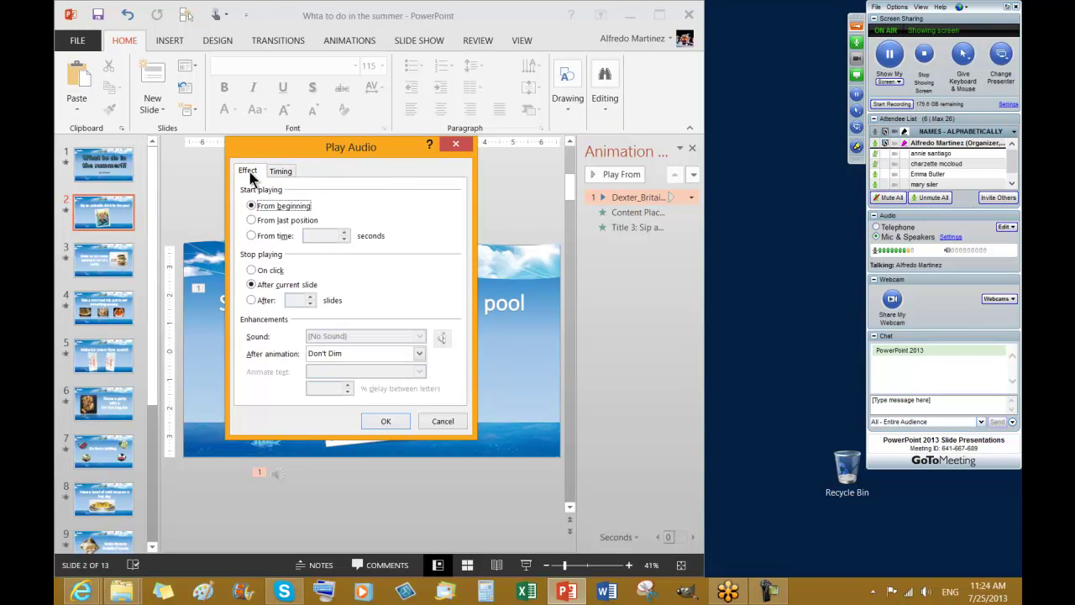
left_click(281, 173)
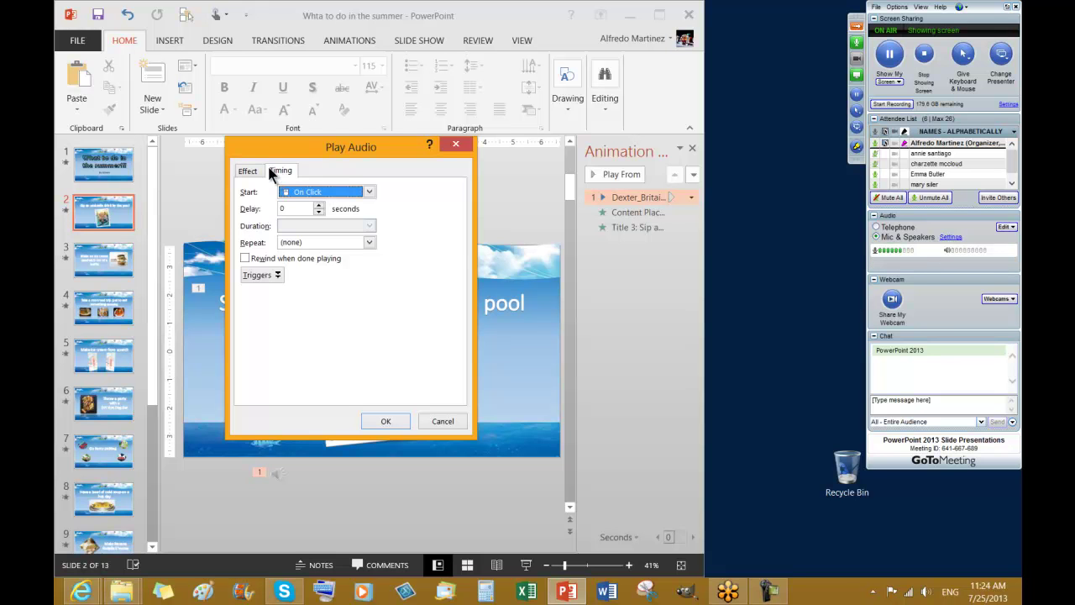
left_click(250, 171)
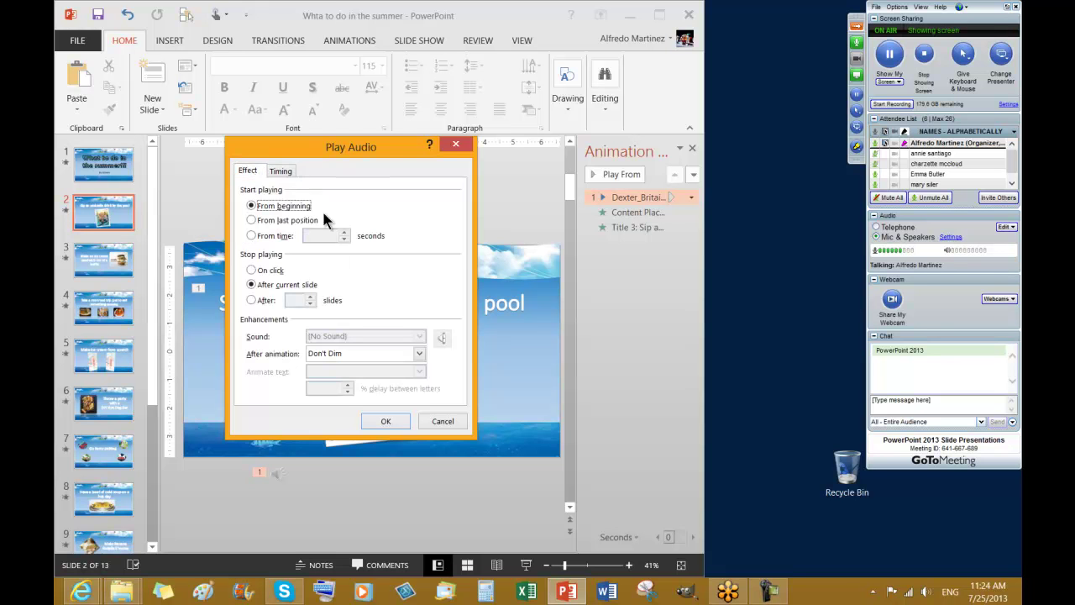
left_click_drag(295, 156, 210, 71)
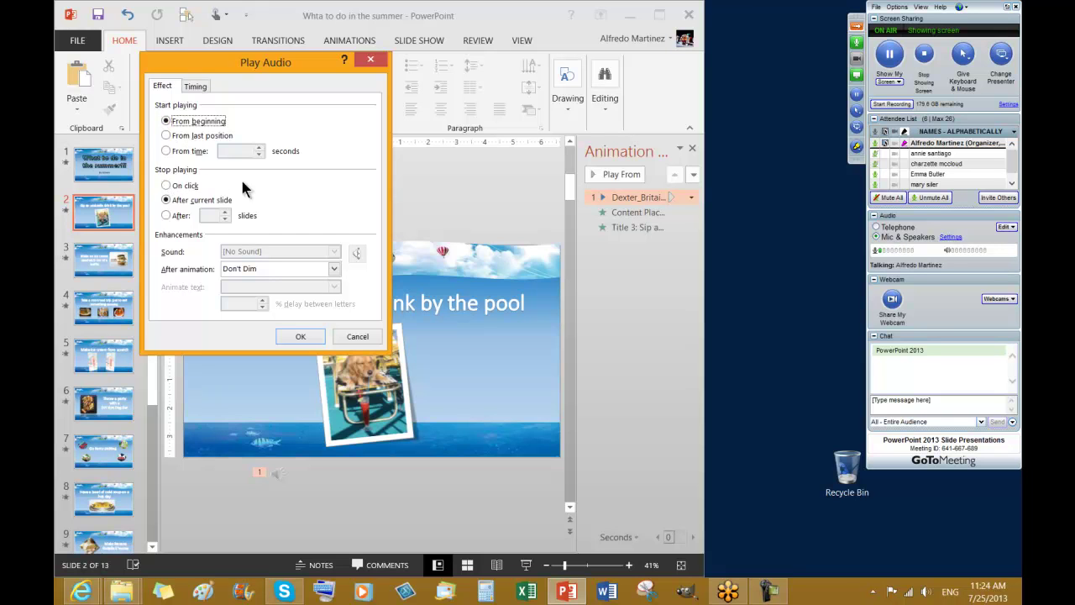
left_click(167, 216)
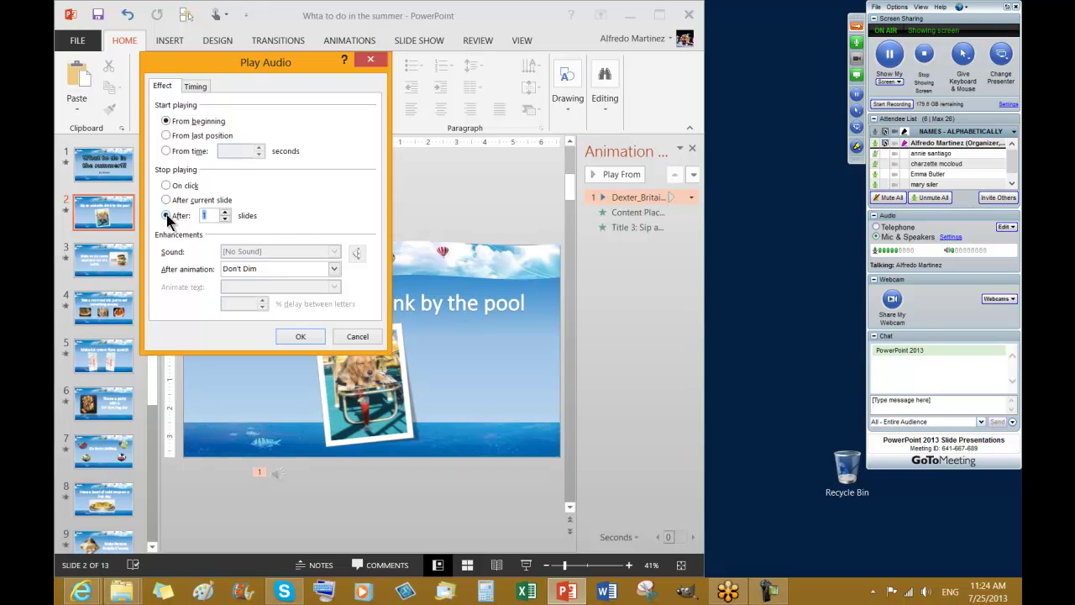
left_click(212, 215)
left_click(225, 212)
left_click(223, 213)
left_click(224, 211)
left_click(224, 219)
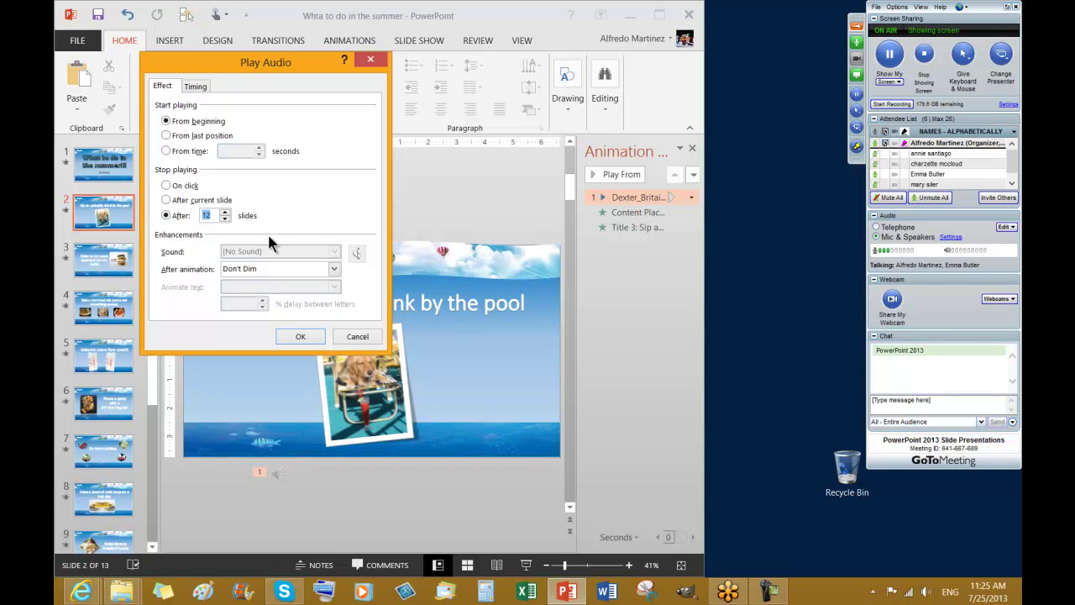
left_click(217, 216)
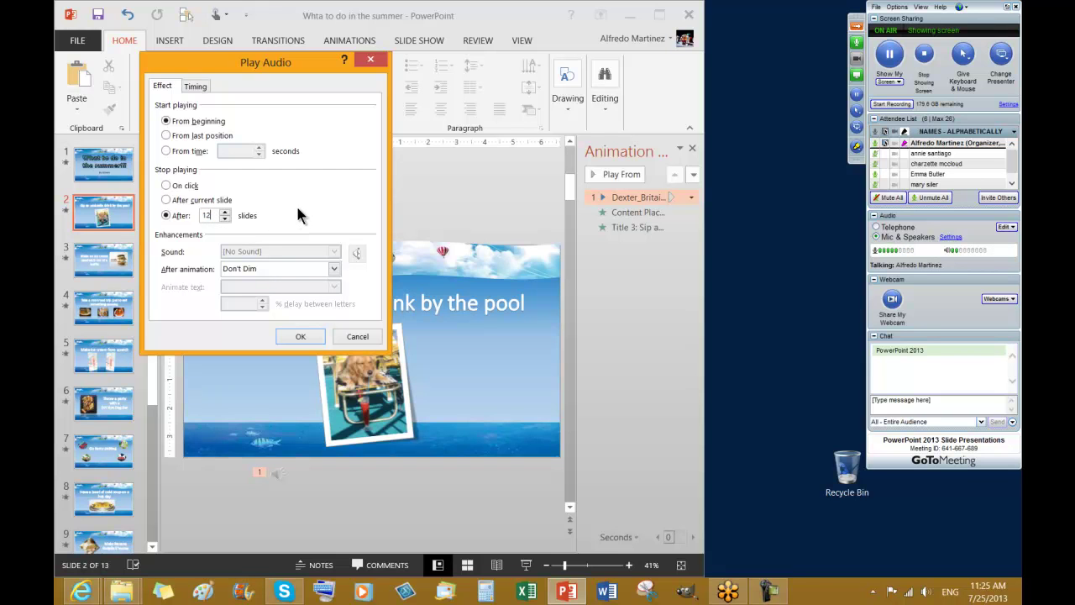
Set the music to start With Previous and apply the audio settings
left_click(196, 87)
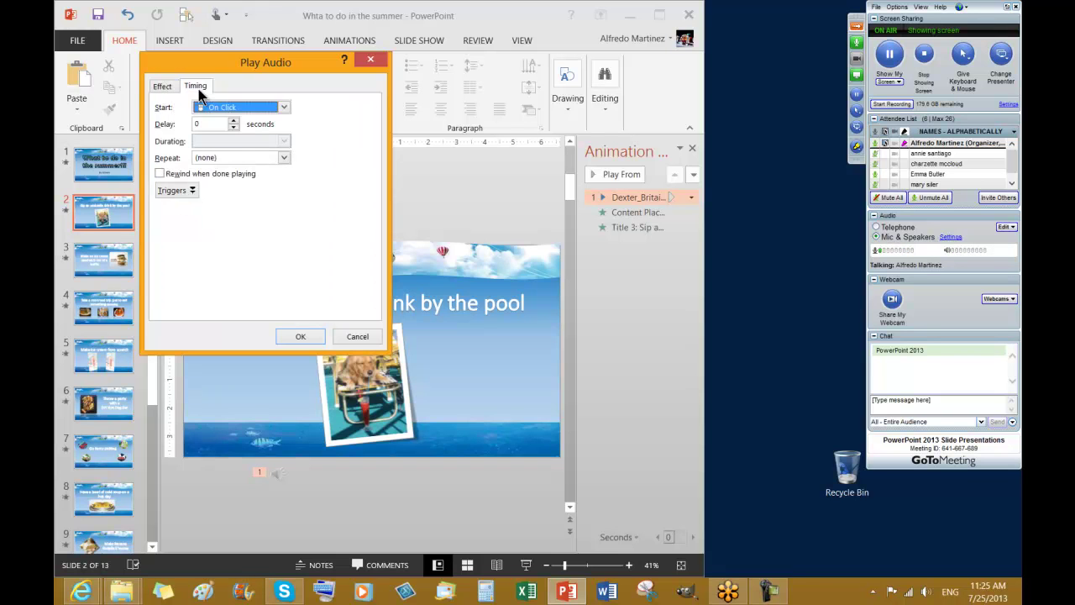
left_click(284, 110)
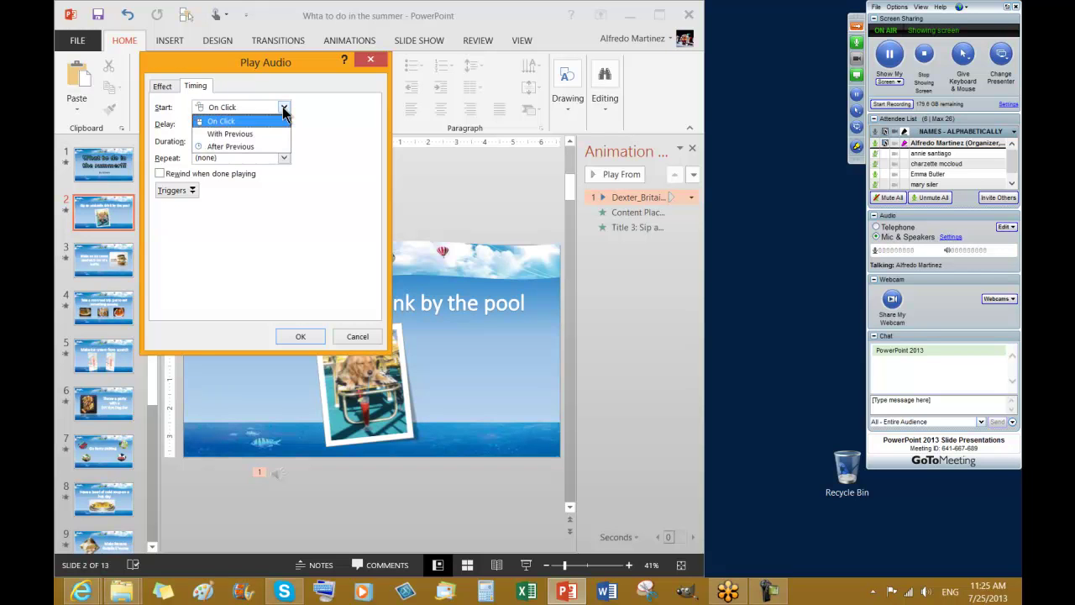
left_click(241, 133)
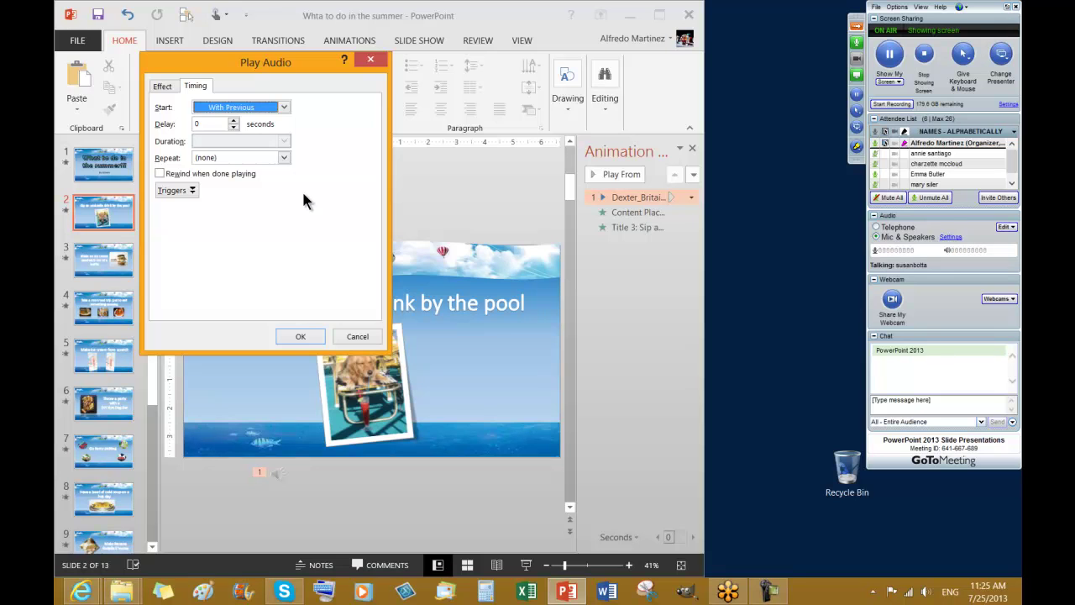
left_click(299, 337)
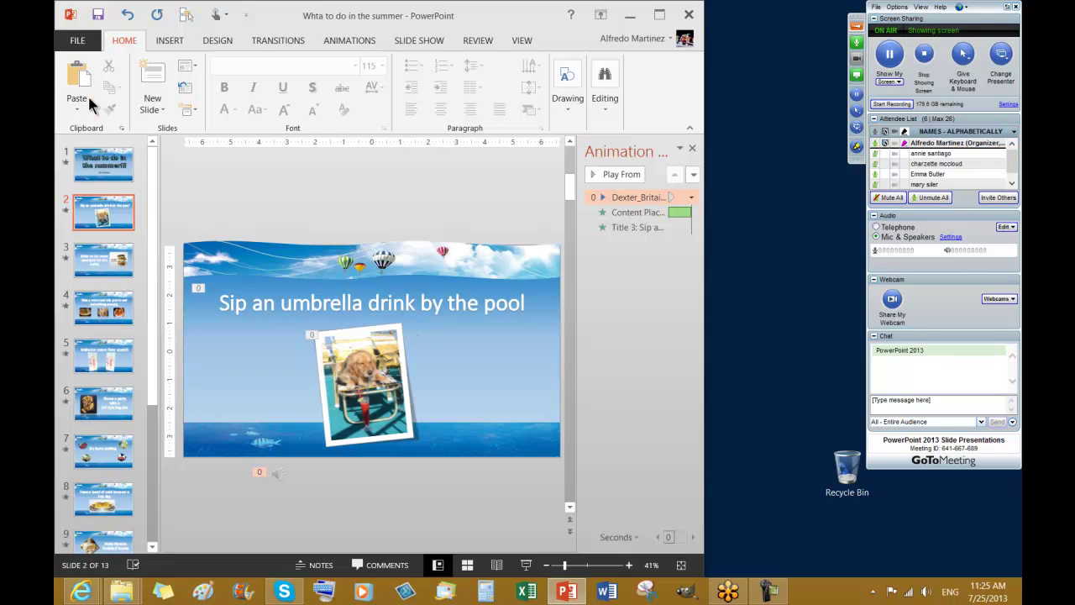
left_click(383, 209)
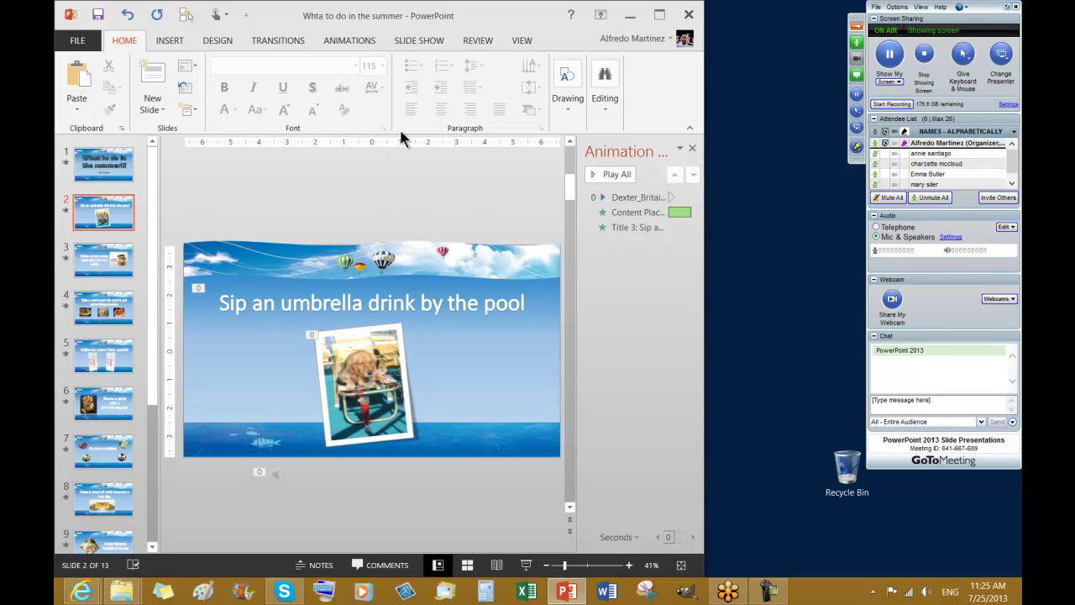
Play the presentation in Reading View from slide 2 to slide 3 to check the music, and exit the show
left_click(424, 42)
left_click(356, 46)
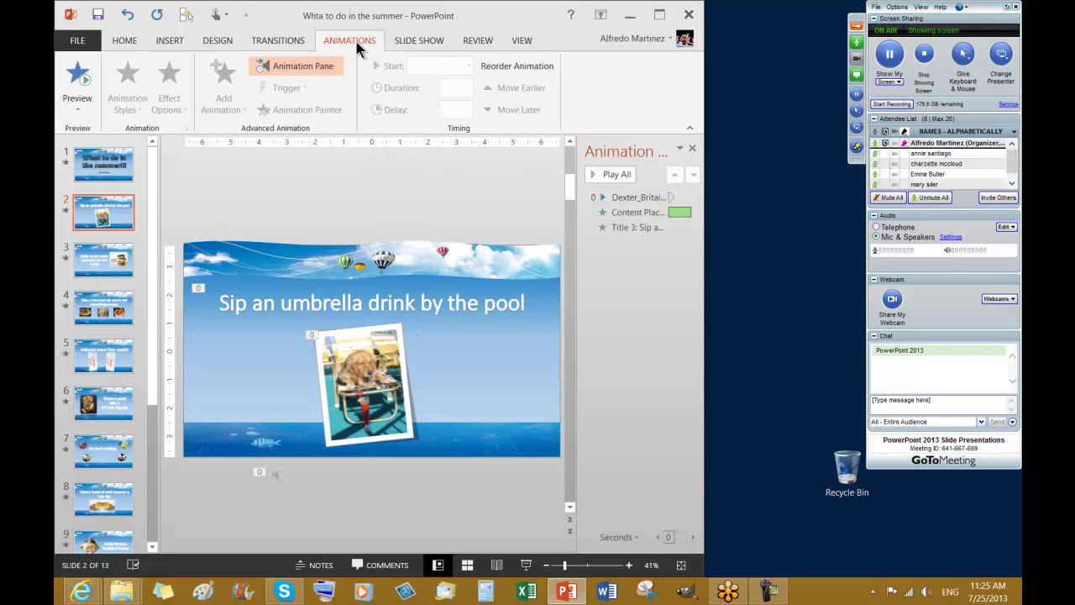
left_click(72, 79)
left_click(75, 80)
left_click(498, 568)
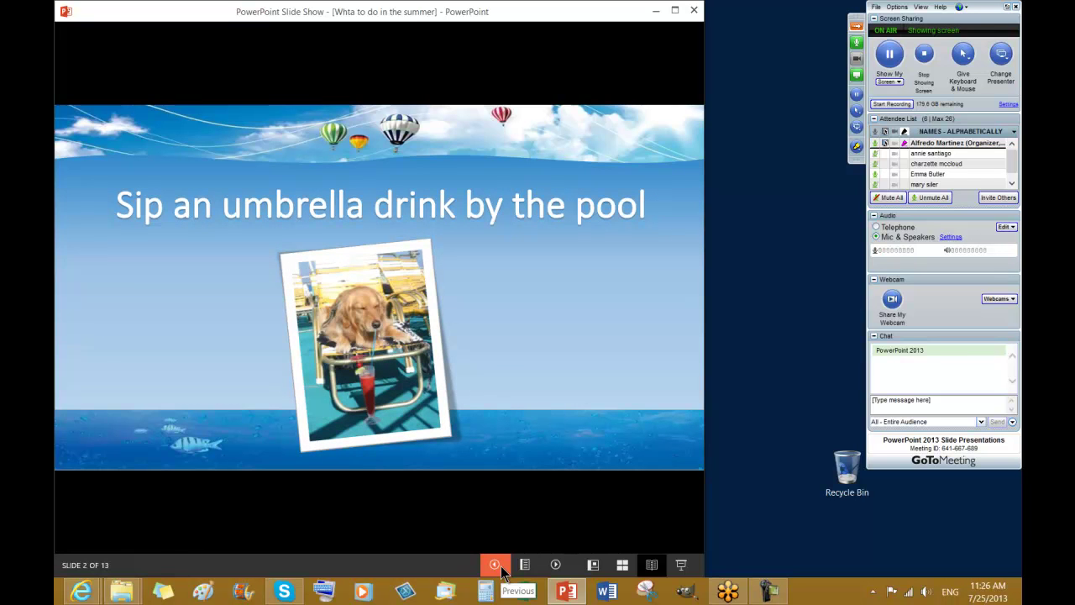
left_click(501, 566)
key("Right")
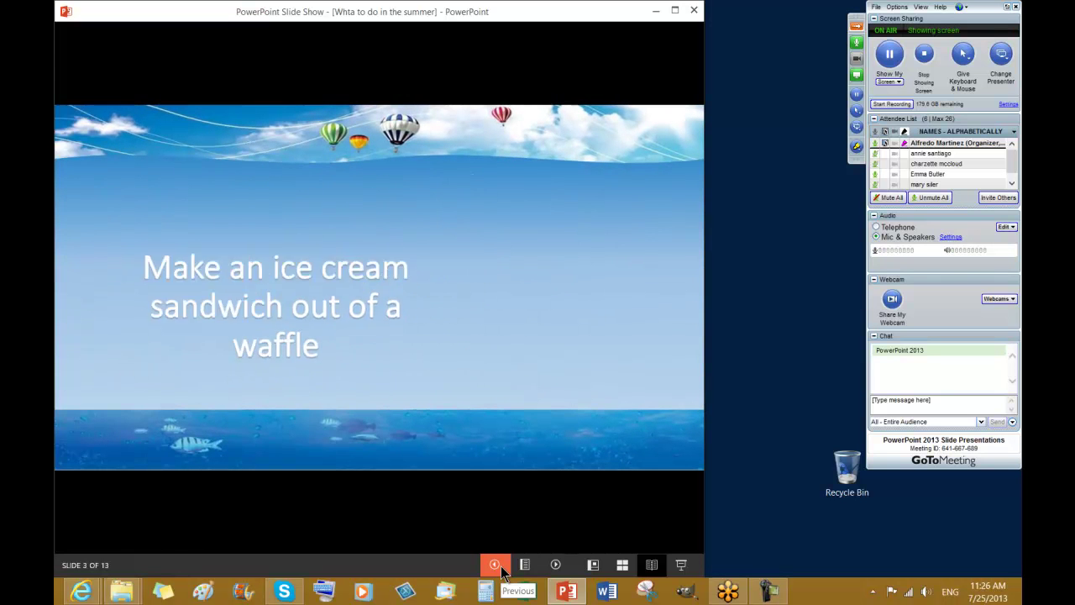
key("Escape")
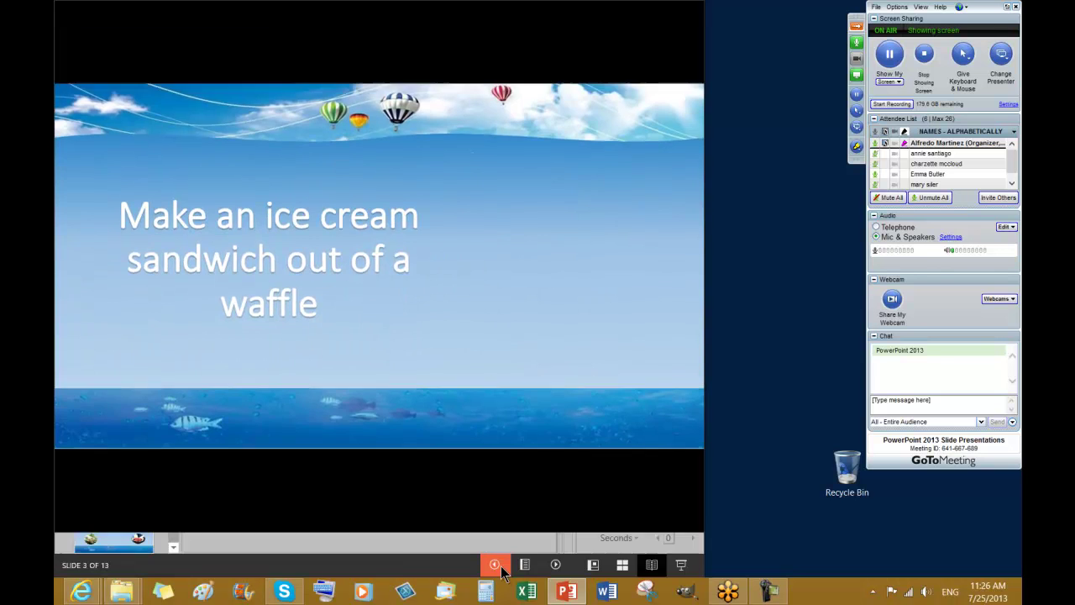
Play slide 12, "And also out of a pineapple", in Reading View and return to editing
left_click_drag(156, 269, 148, 452)
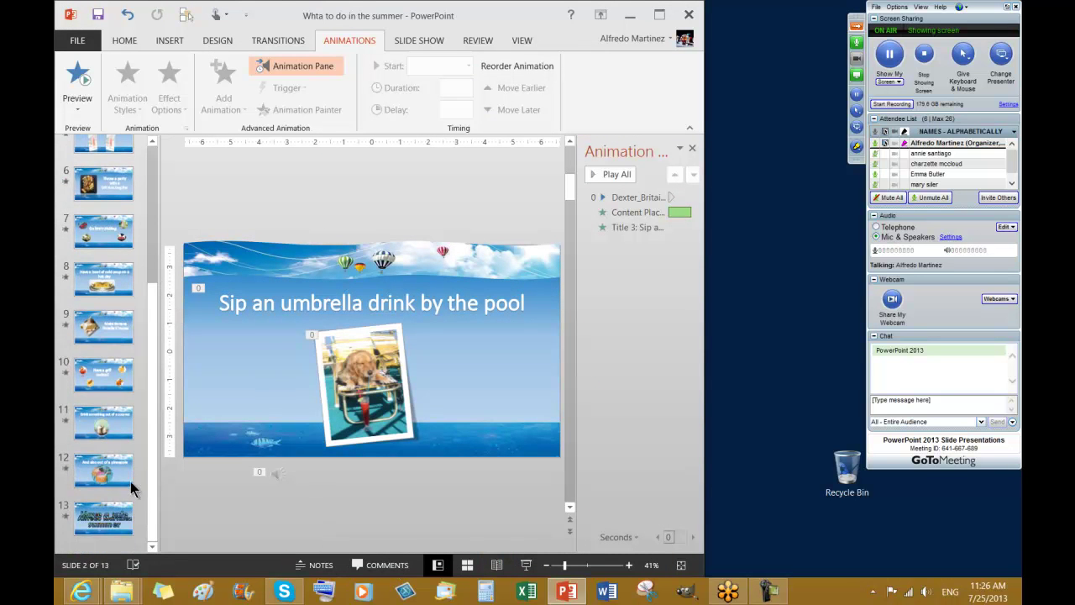
left_click(94, 469)
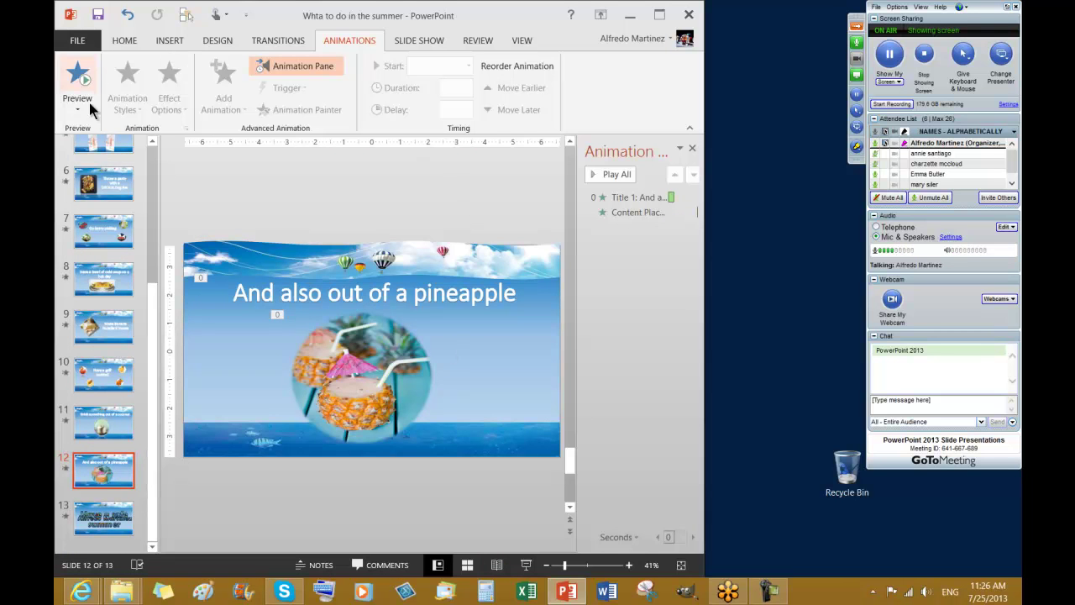
left_click(498, 568)
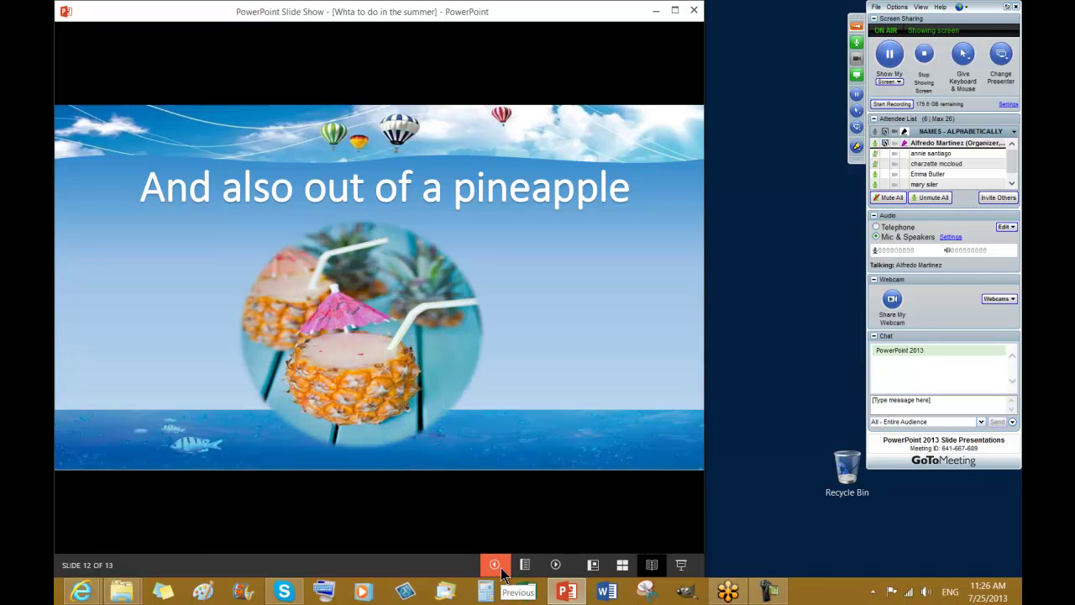
key("Escape")
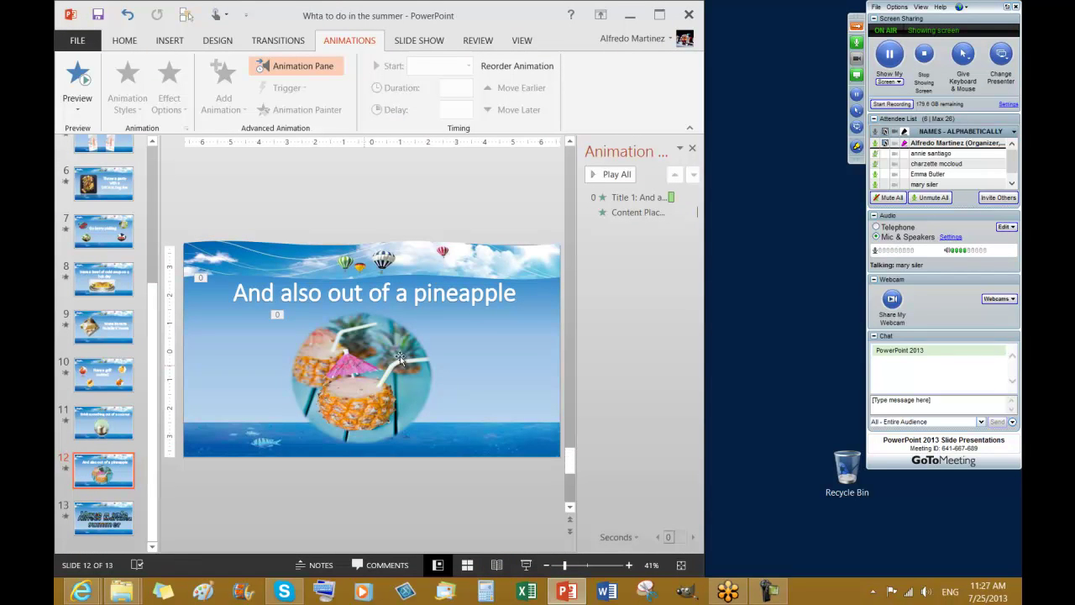
Review the timing and effect settings of the music on slide 2 and close them without changes
left_click_drag(150, 352, 153, 175)
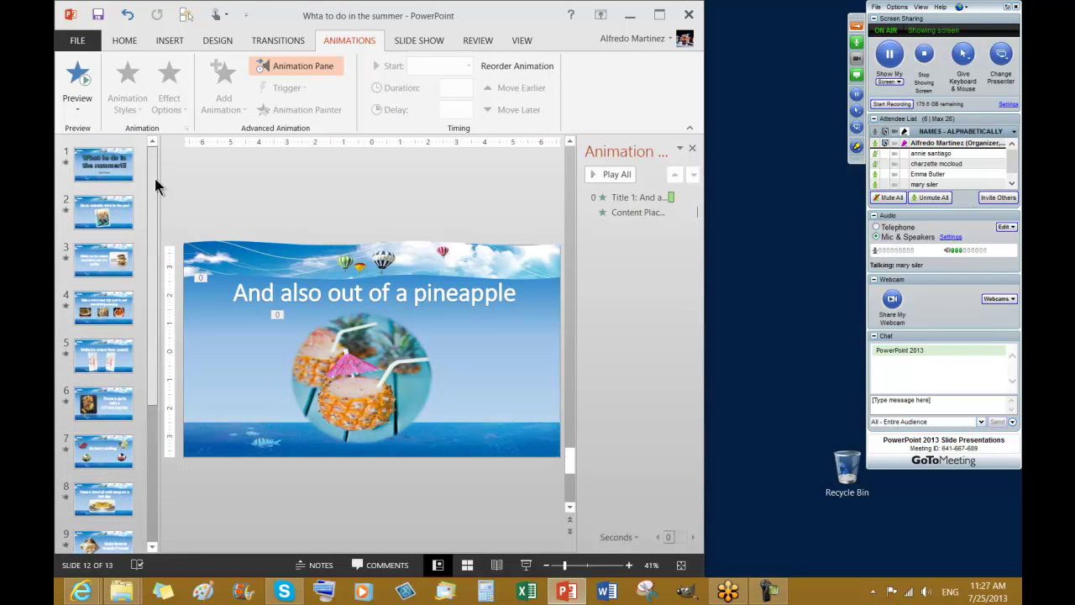
left_click(110, 217)
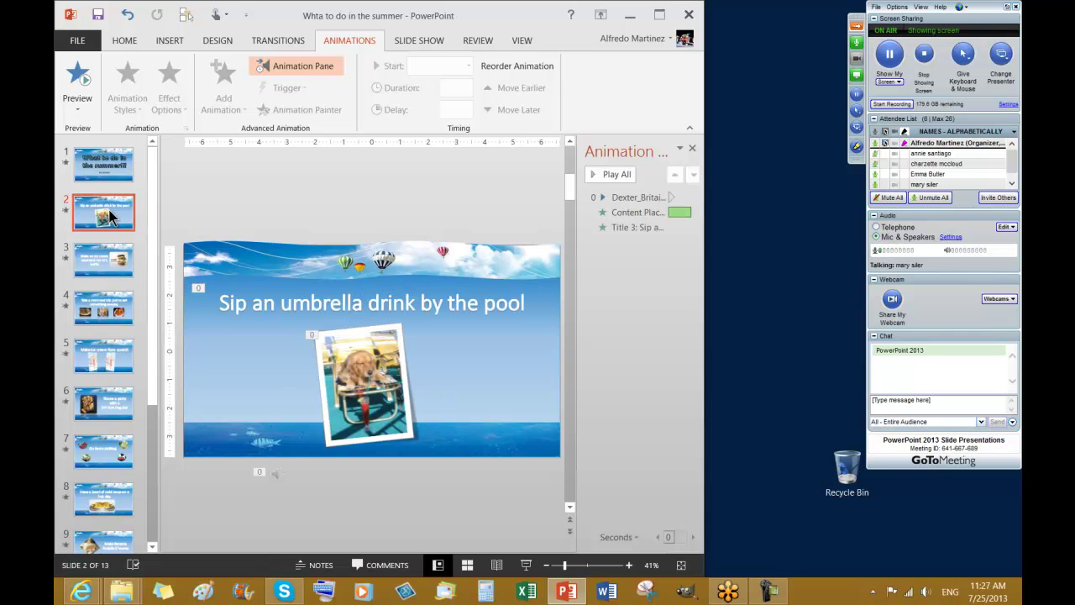
left_click(637, 196)
left_click(690, 199)
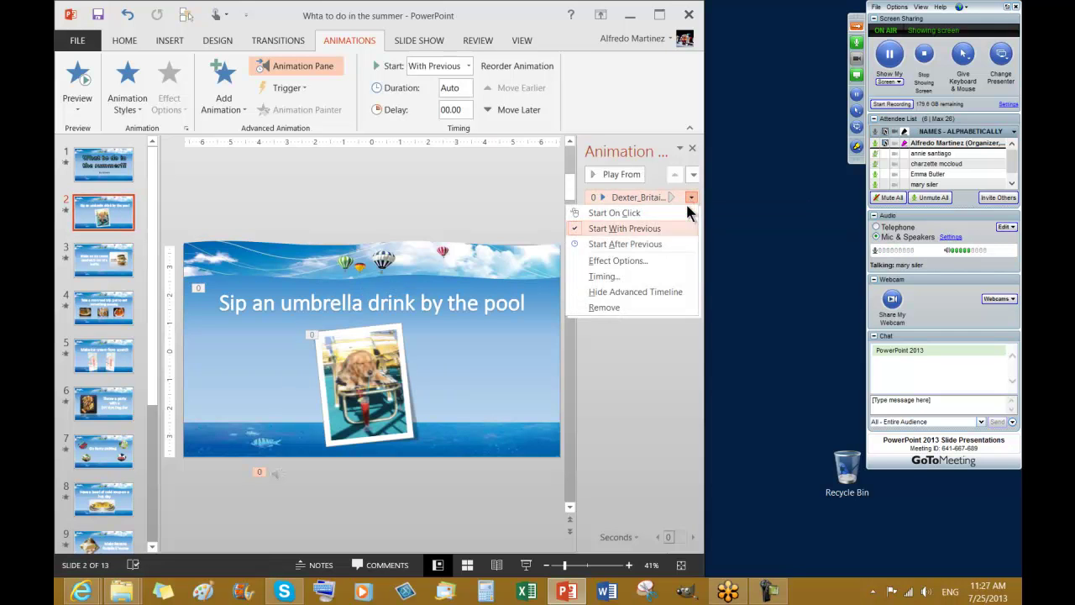
left_click(616, 277)
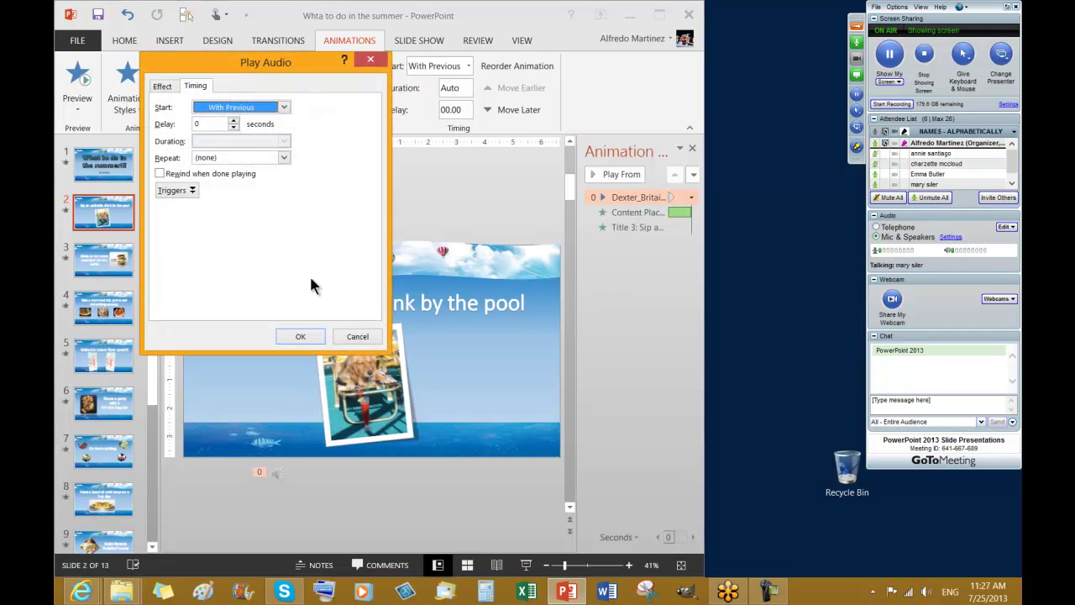
left_click(162, 86)
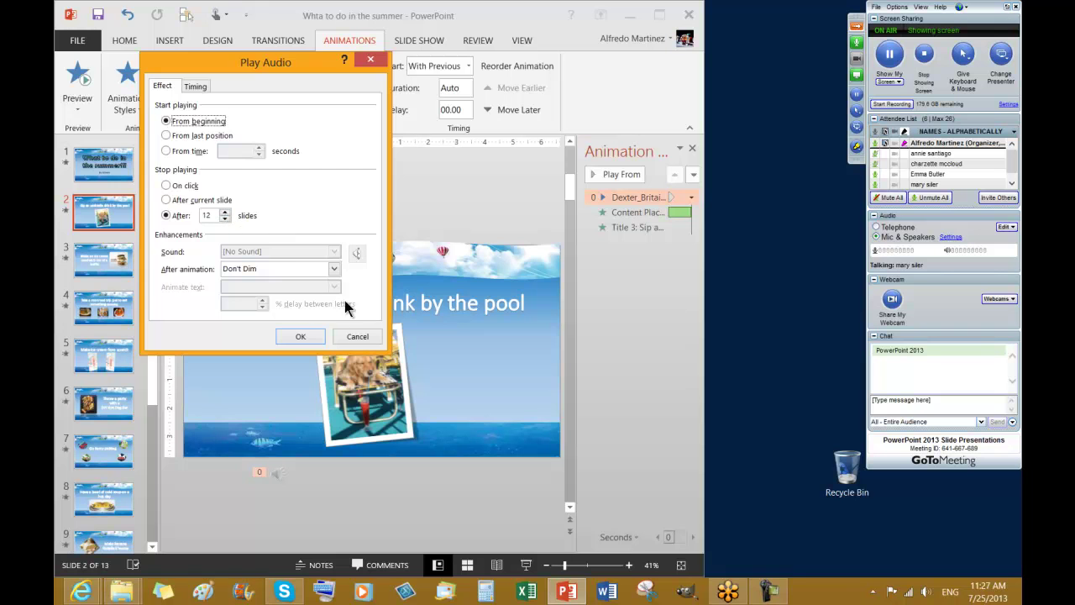
left_click(356, 337)
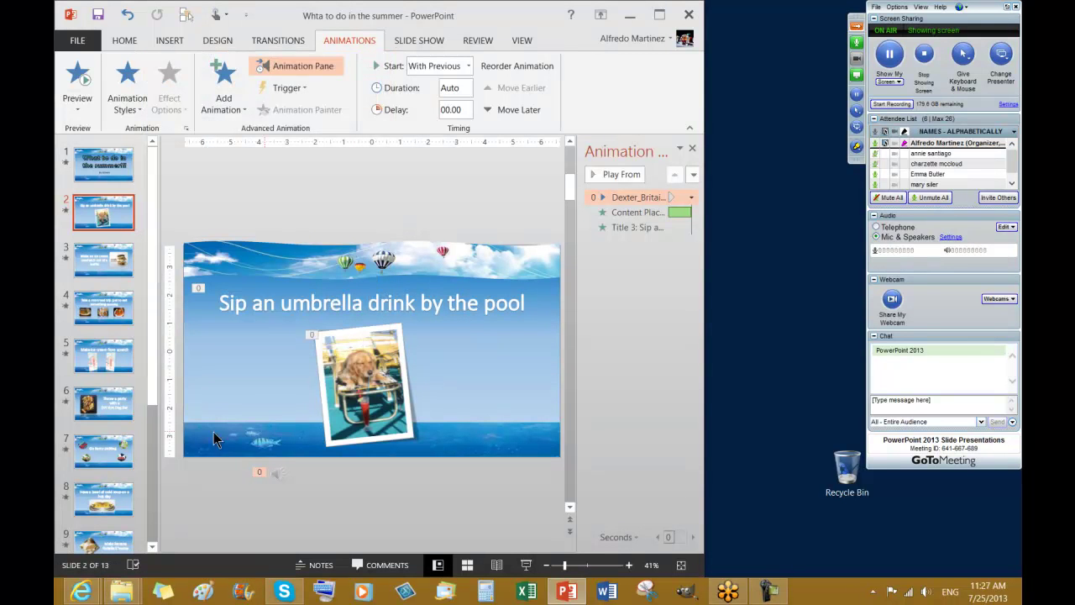
Play slide 11, "Drink something out of a coconut", in Reading View, step back to slide 10, and exit the show
left_click(105, 499)
scroll(117, 462, "down", 3)
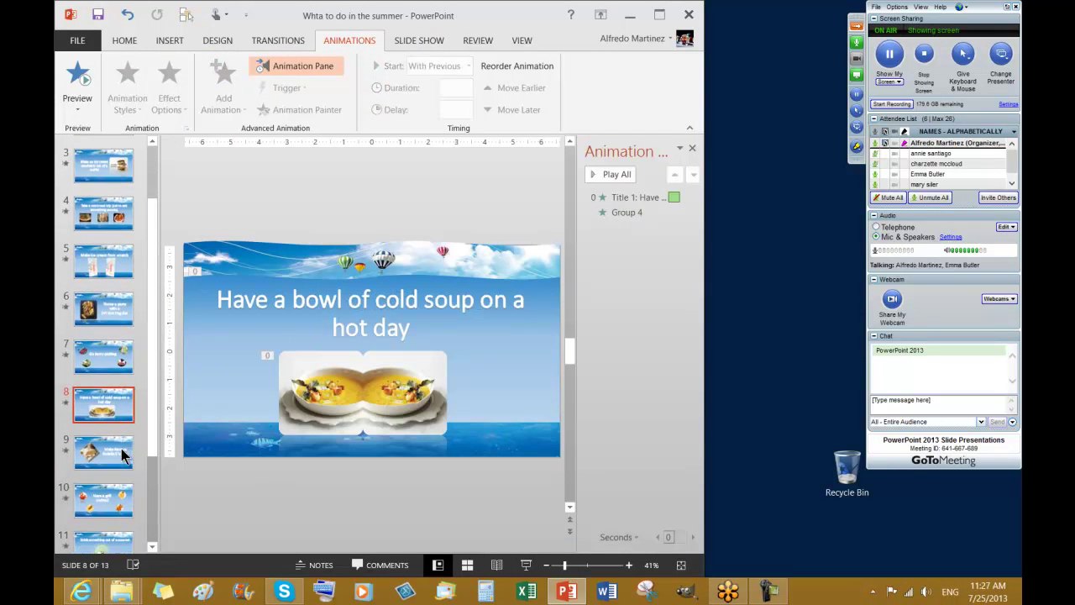
scroll(122, 454, "down", 4)
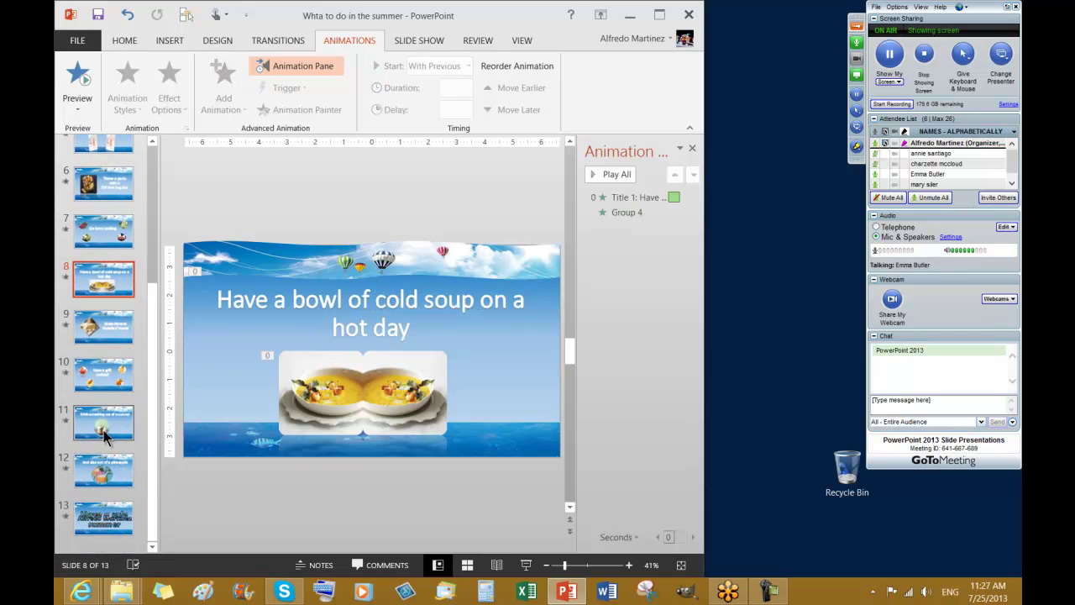
left_click(103, 431)
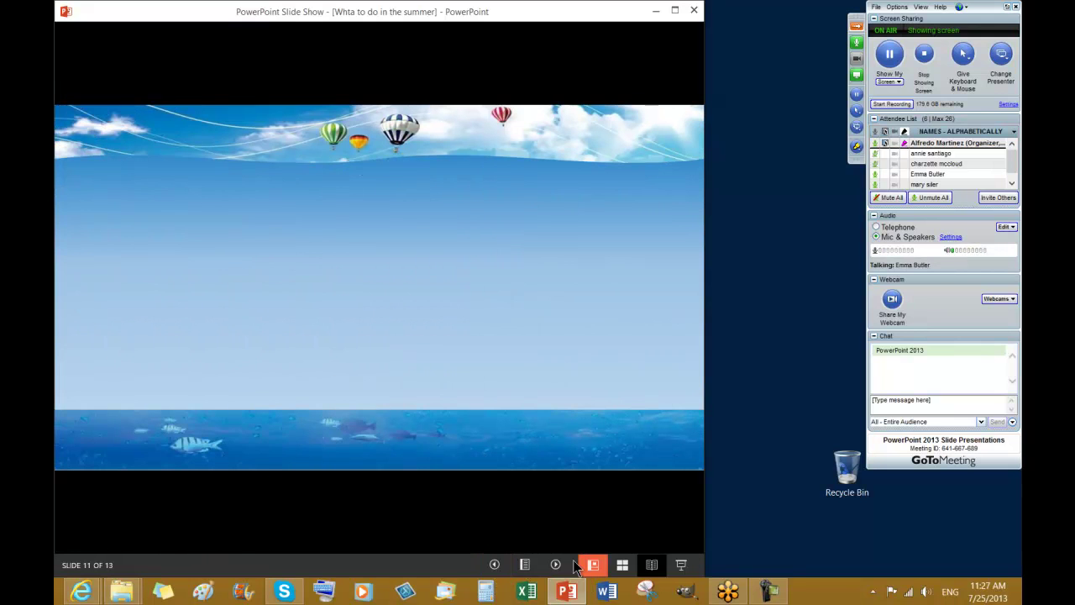
left_click(493, 565)
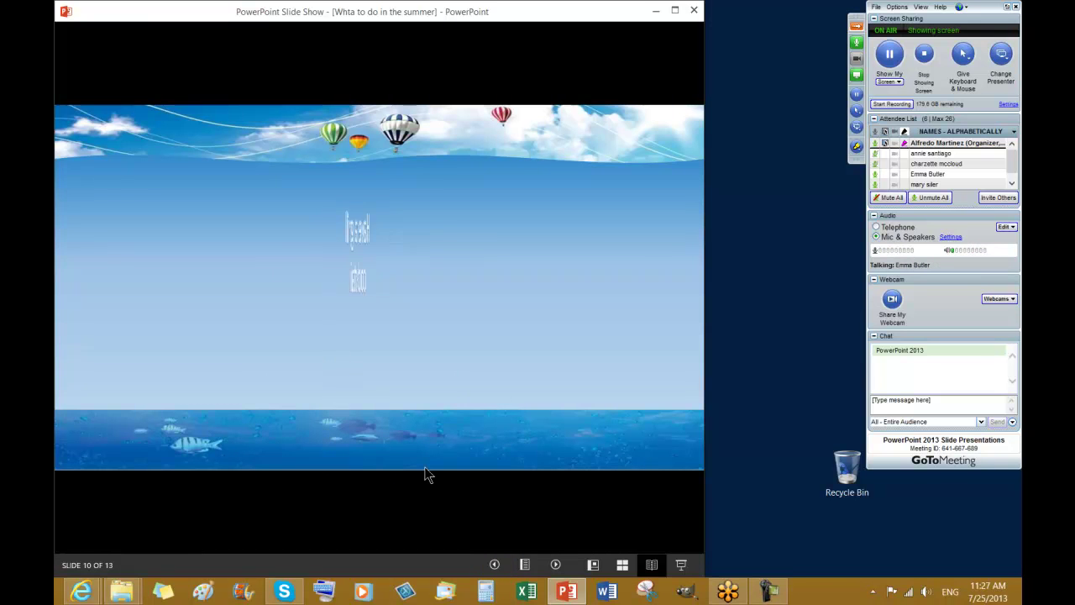
key("Escape")
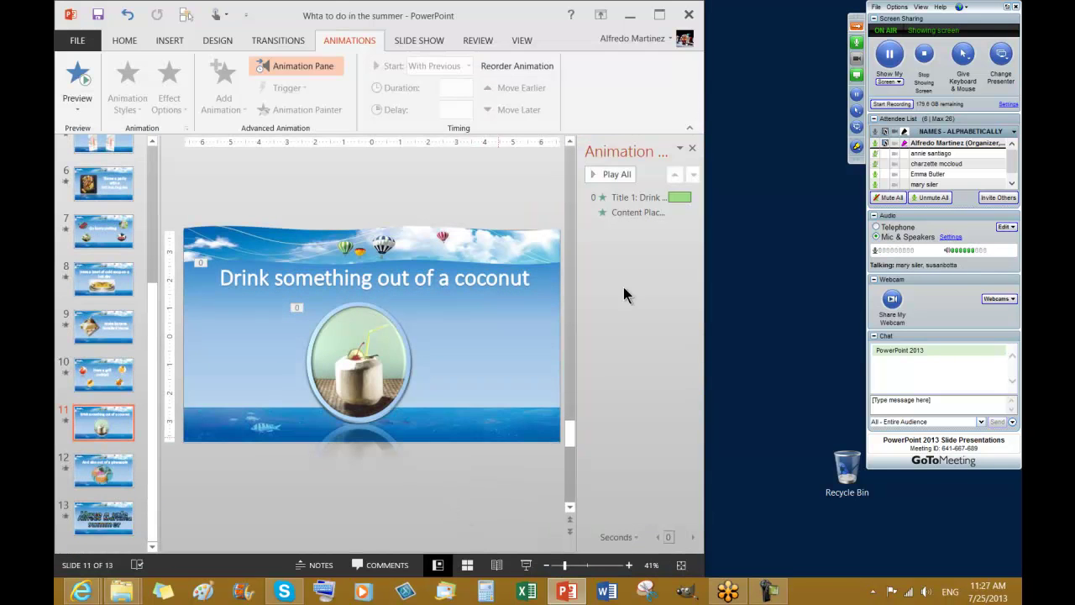
Play the presentation full screen from slide 1 and advance past the title slide
left_click(109, 189)
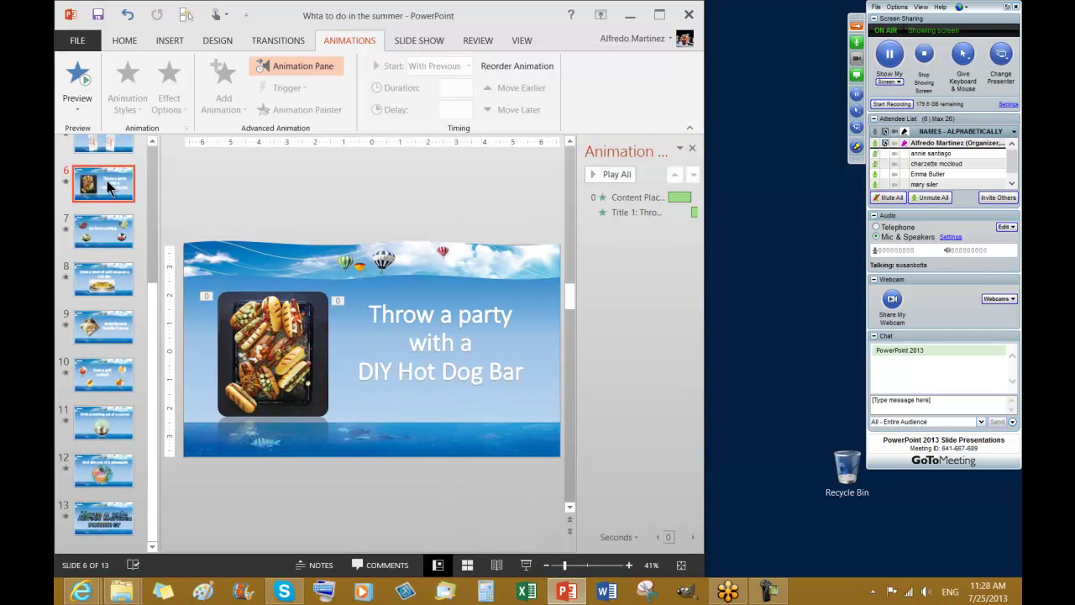
scroll(106, 183, "up", 4)
scroll(105, 170, "up", 1)
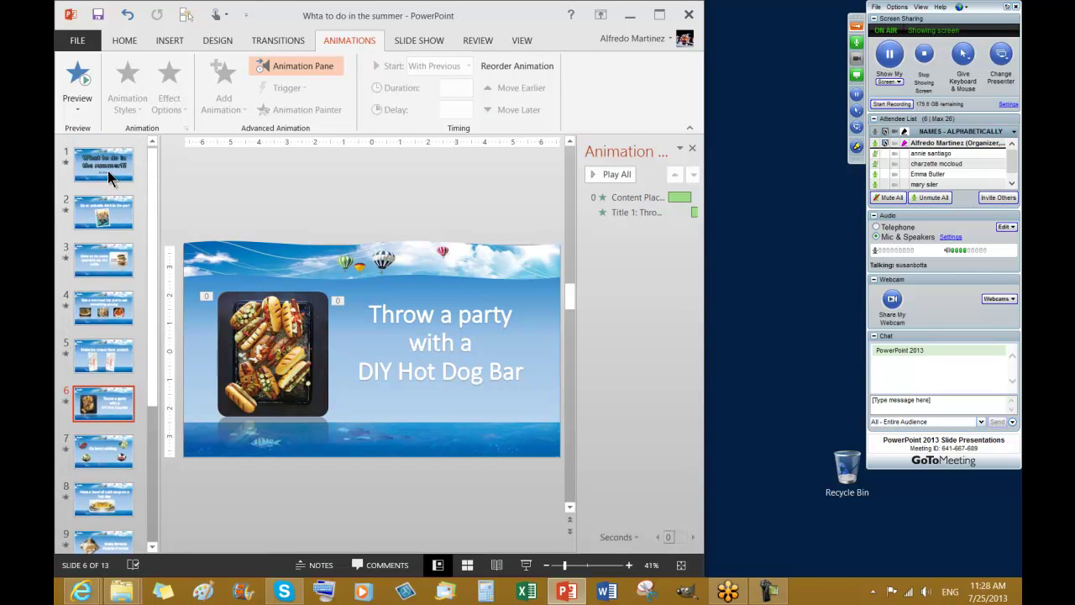
left_click(108, 170)
left_click(526, 566)
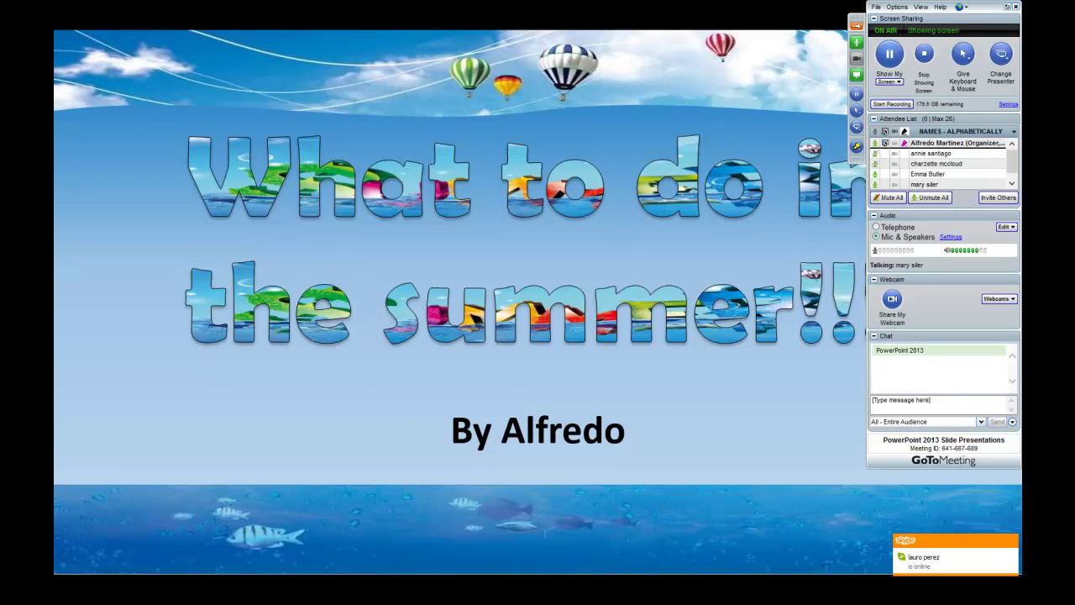
key("Right")
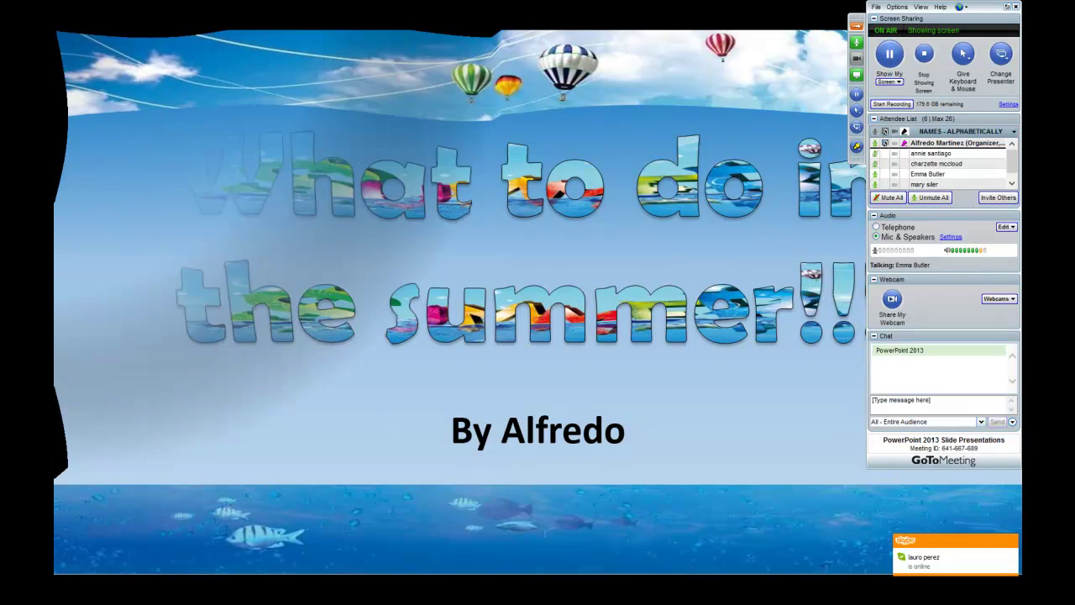
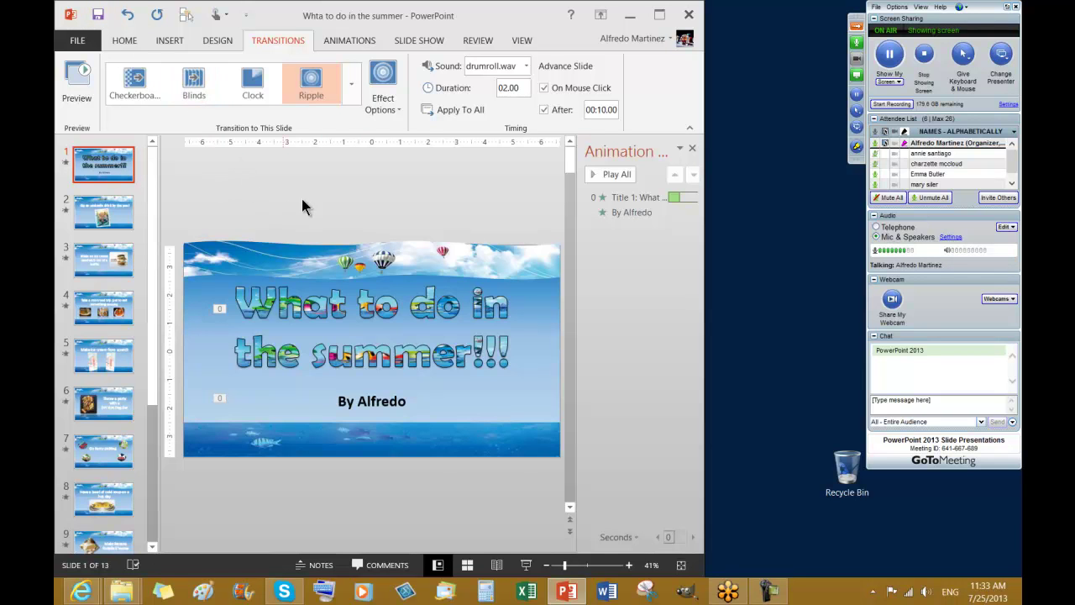
Compress the presentation's media to Presentation Quality and save the presentation
left_click(77, 42)
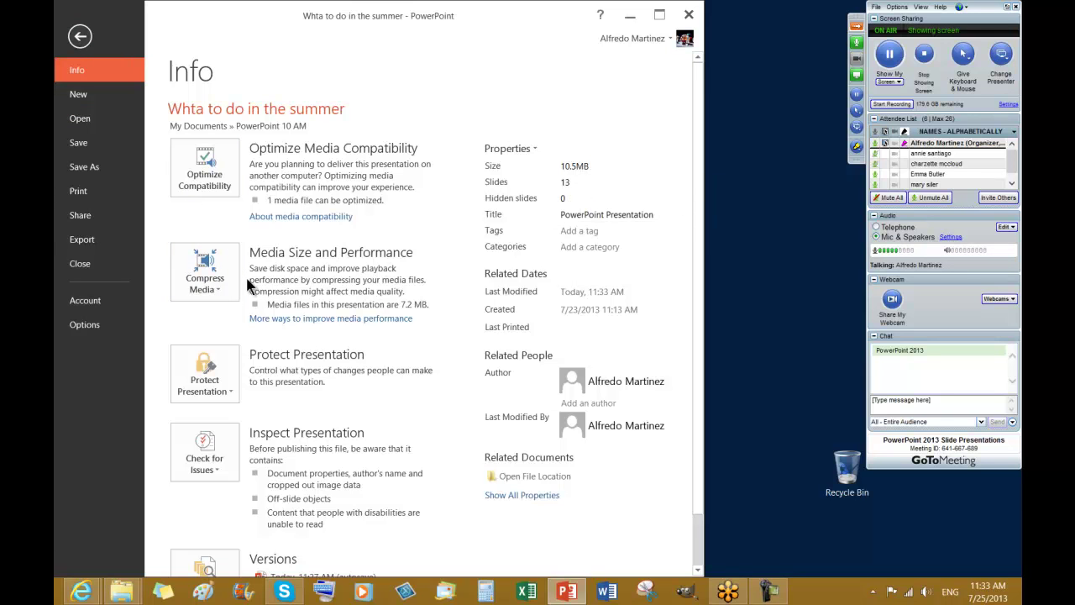
left_click(221, 289)
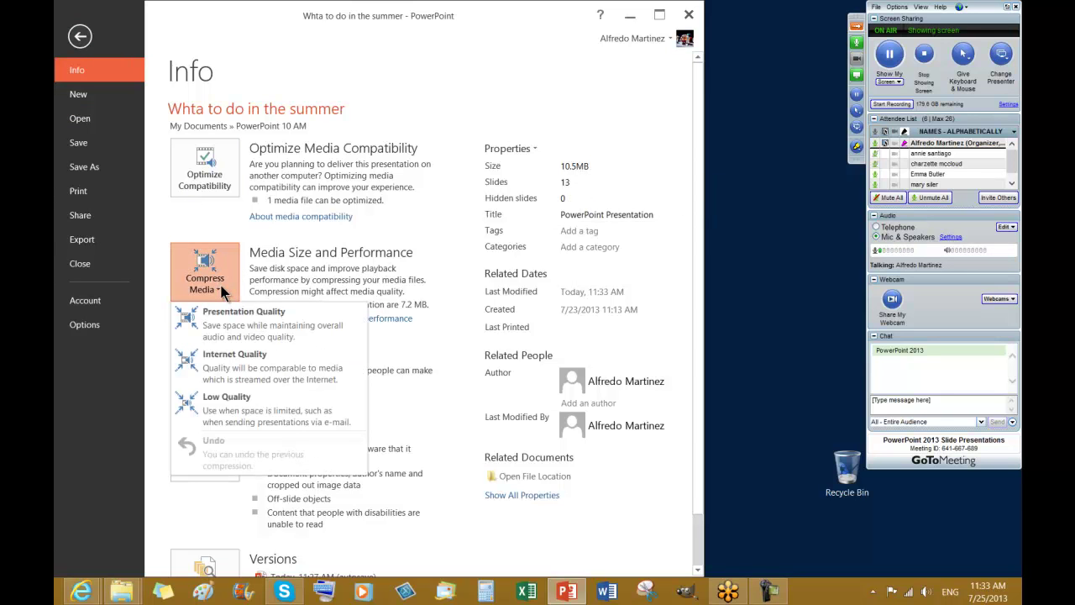
left_click(249, 328)
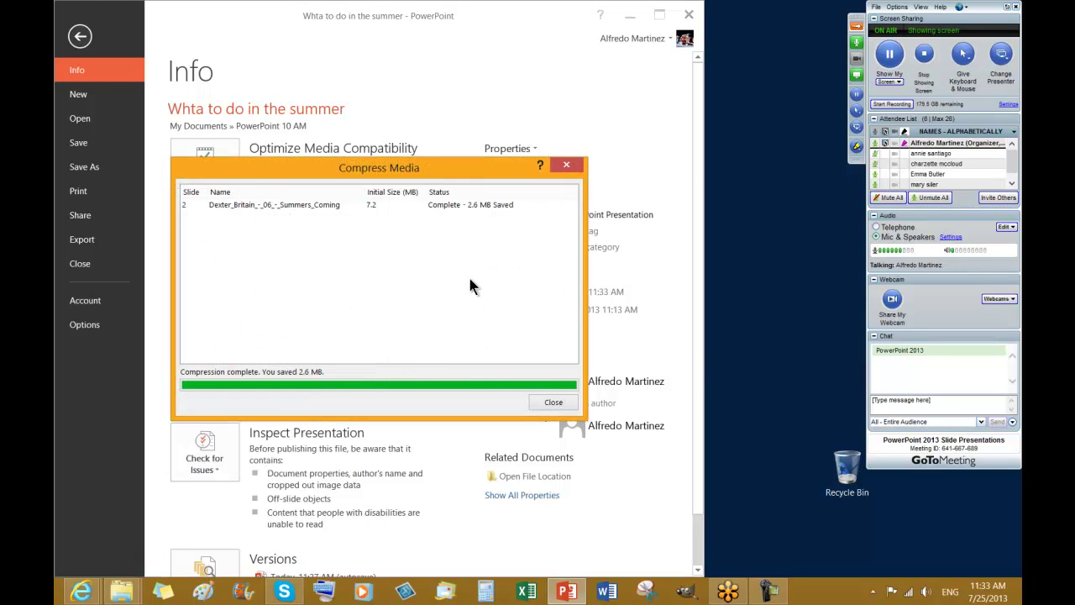
left_click(555, 405)
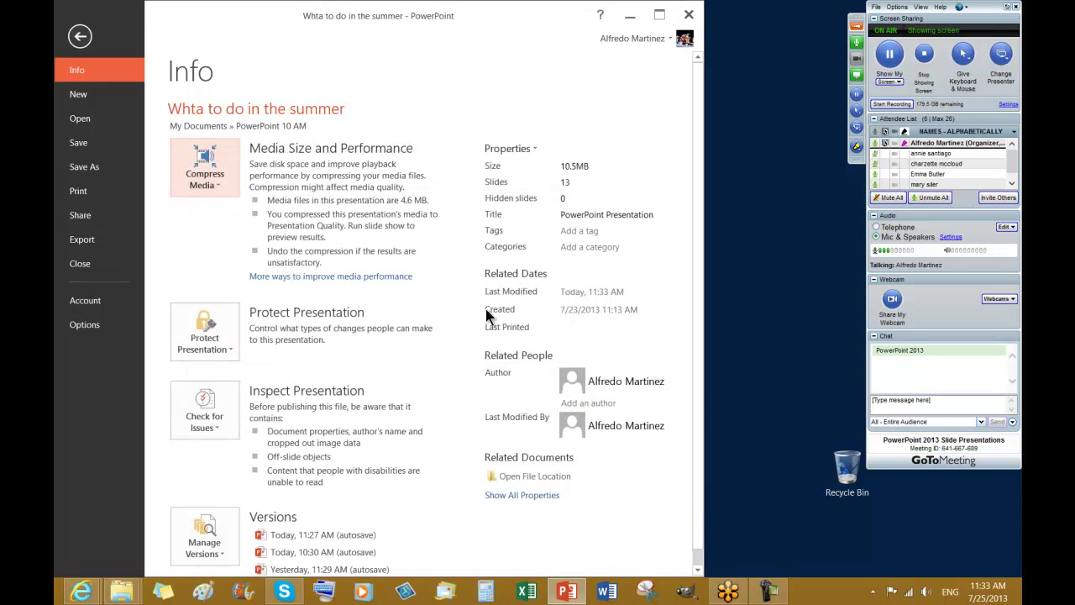
left_click(81, 37)
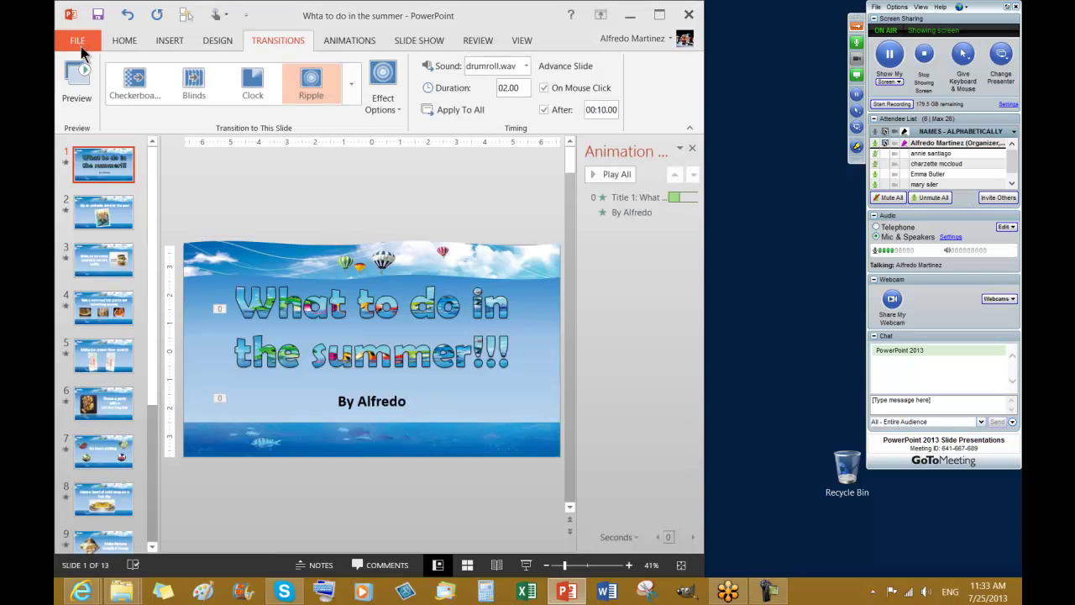
left_click(99, 17)
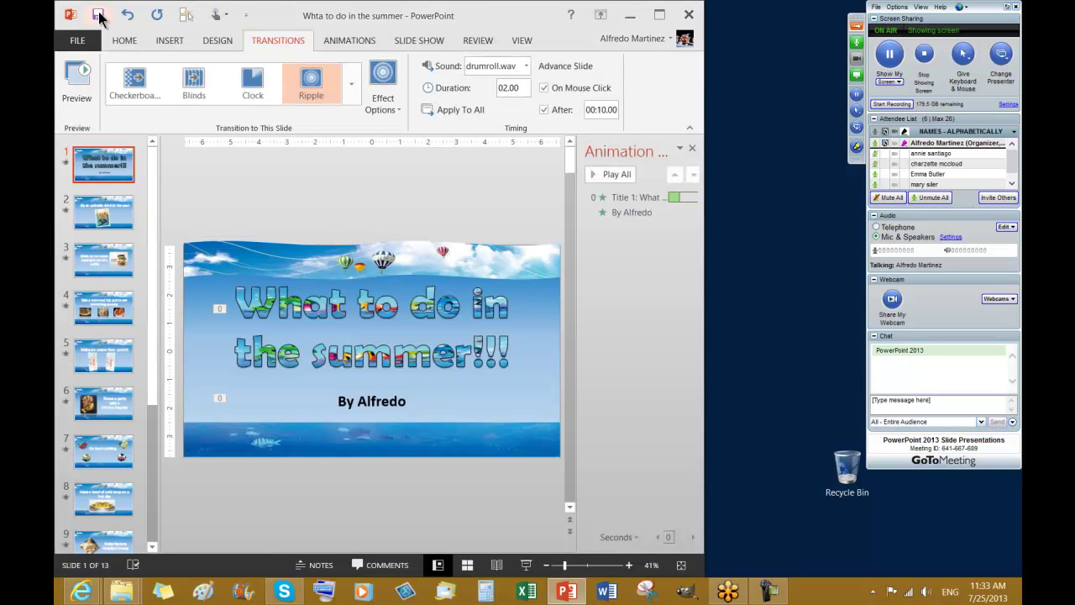
Set up a video export of the presentation for Computer & HD Displays
left_click(77, 41)
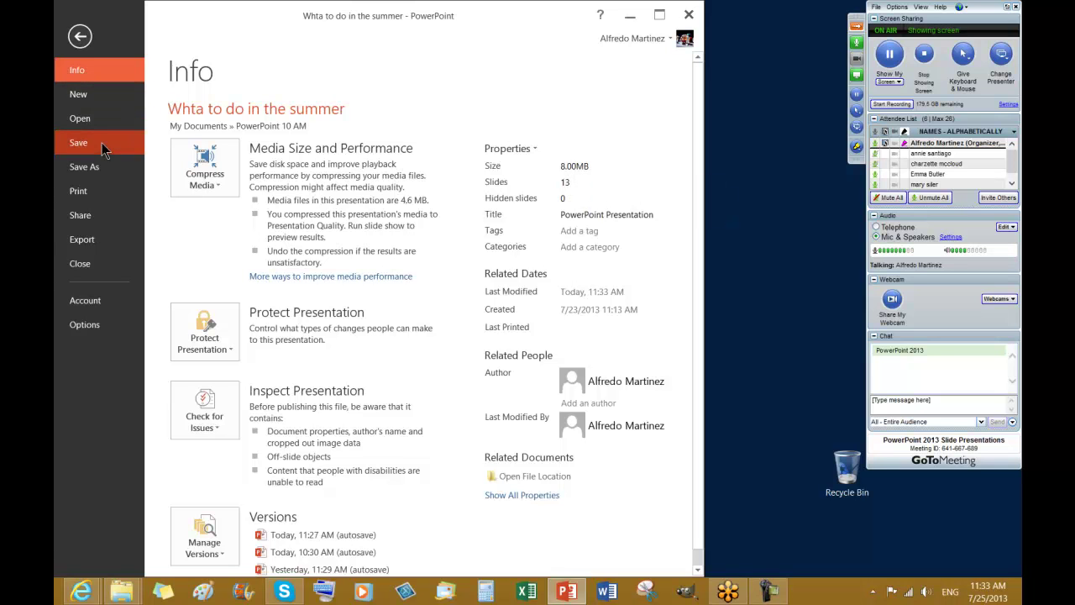
left_click(82, 241)
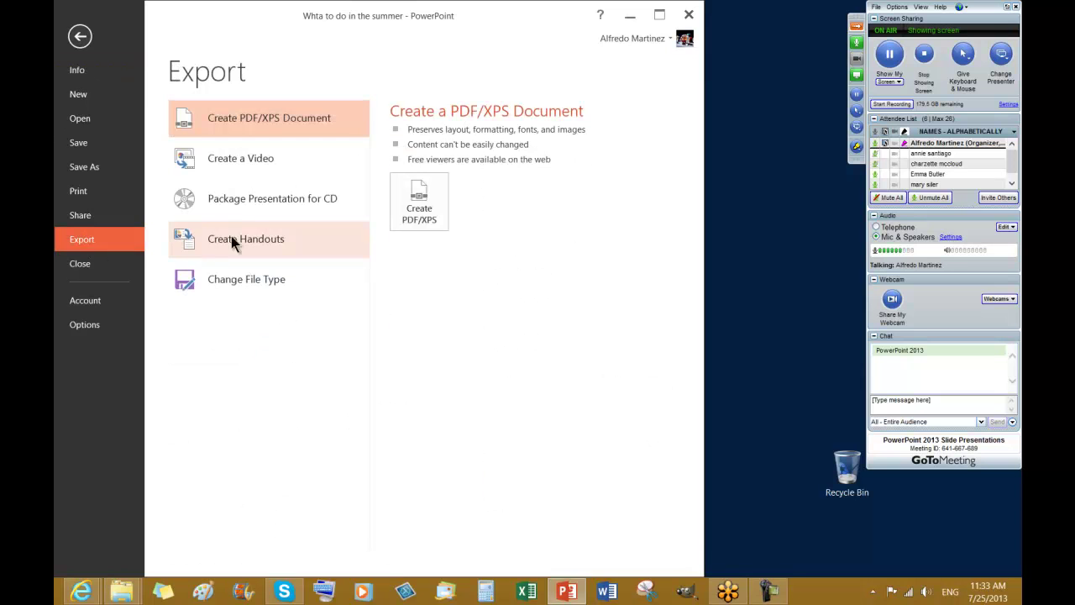
left_click(234, 164)
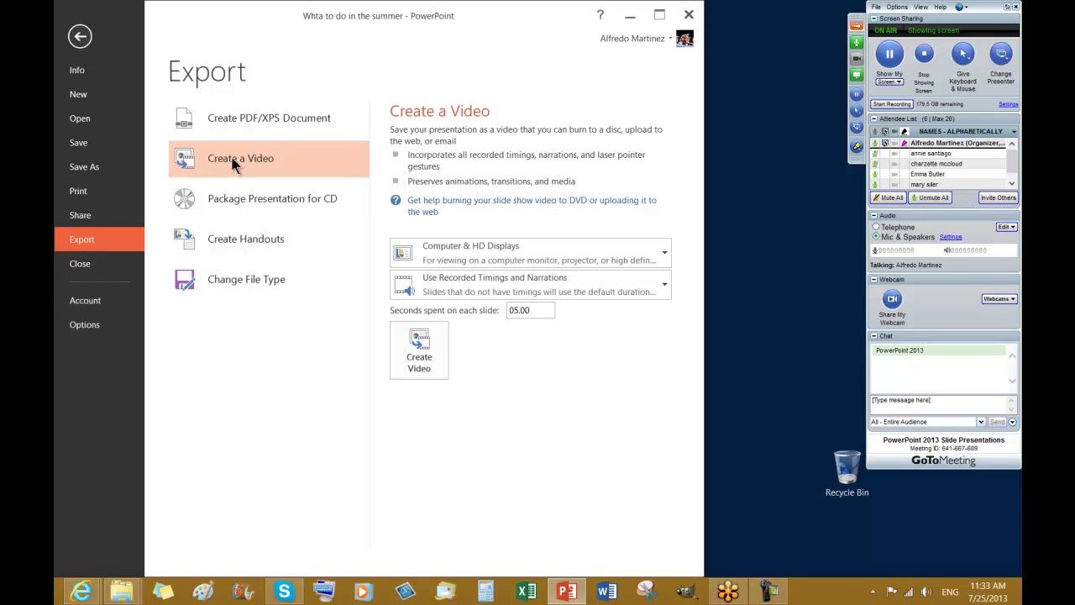
left_click(465, 259)
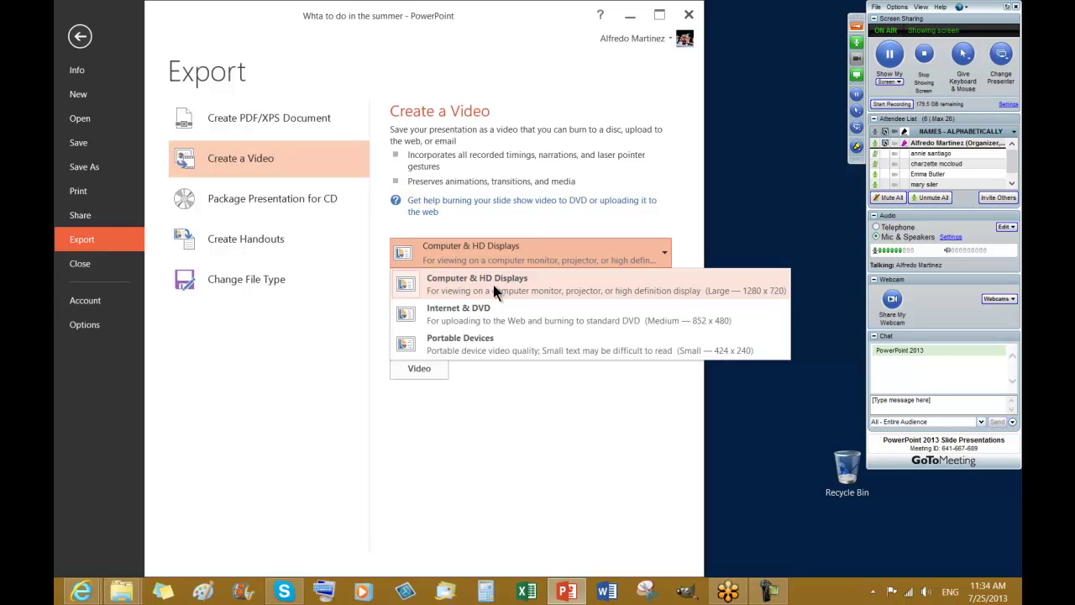
left_click(493, 285)
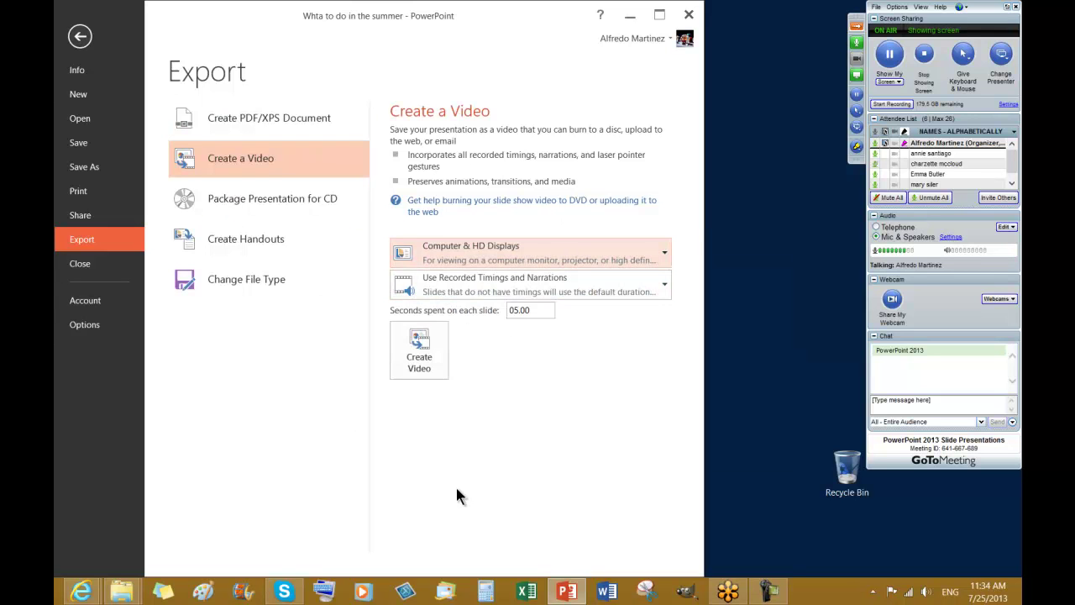
Create the video as an MPEG-4 file, adding "by" and the author's first name to the file name
left_click(420, 351)
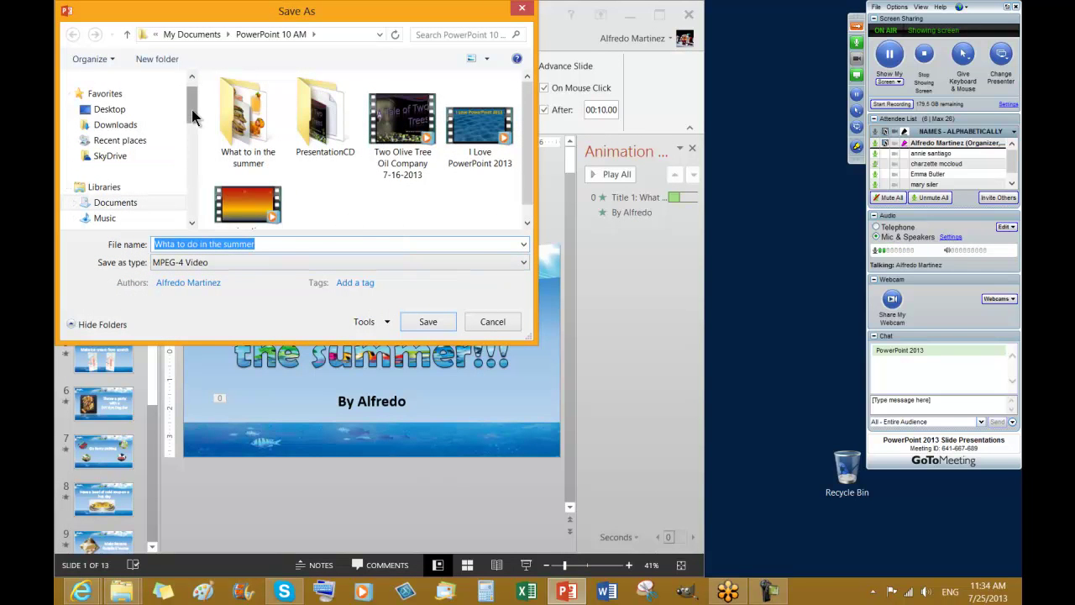
left_click(273, 244)
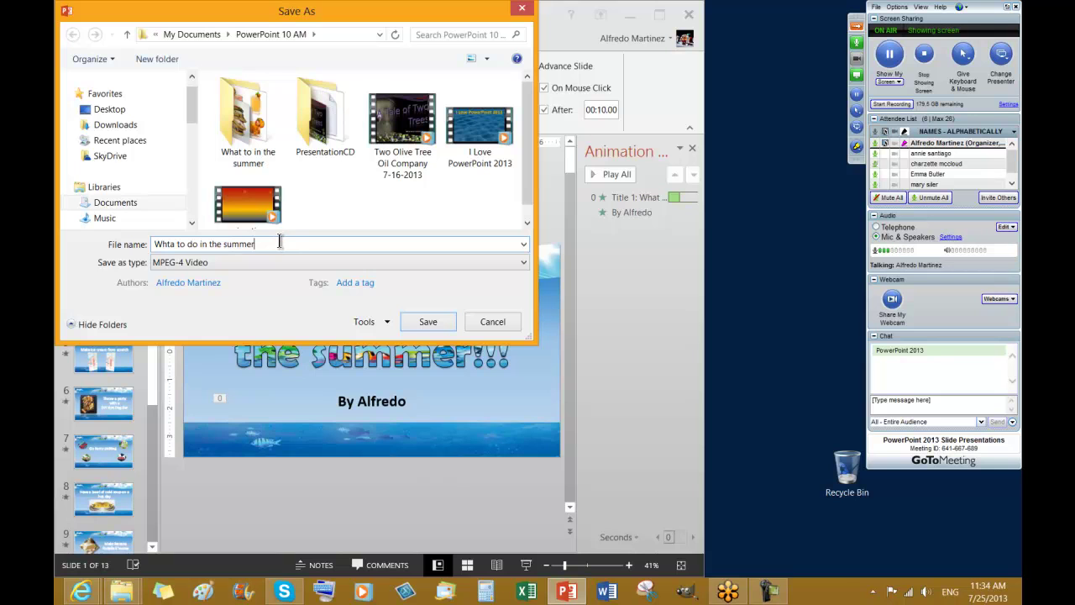
type("by Alfredo")
left_click(429, 324)
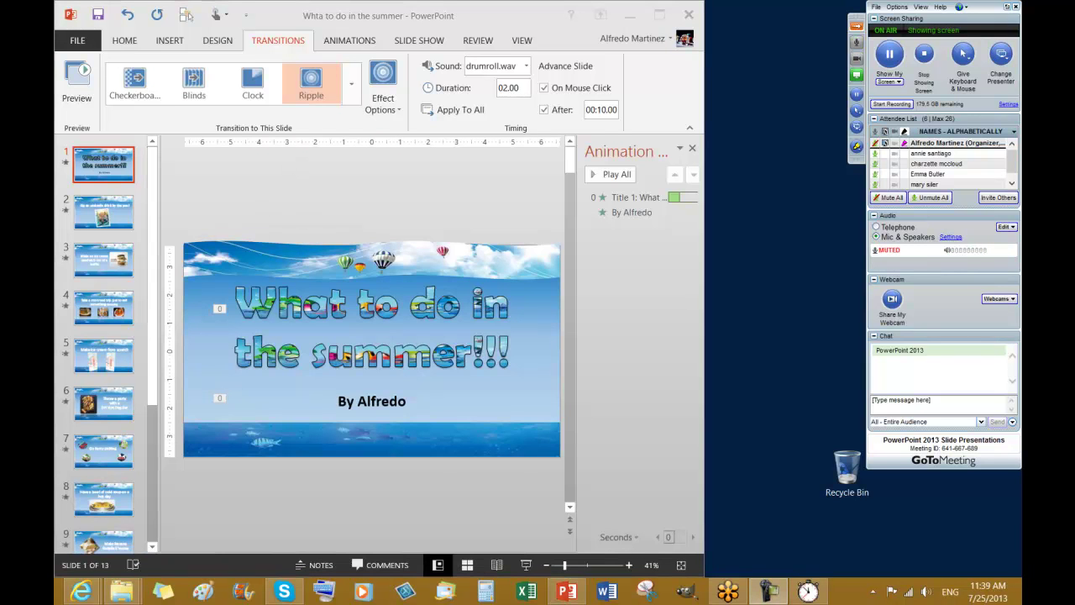
Set up an export of the presentation with its file type changed to PowerPoint Show
left_click(496, 15)
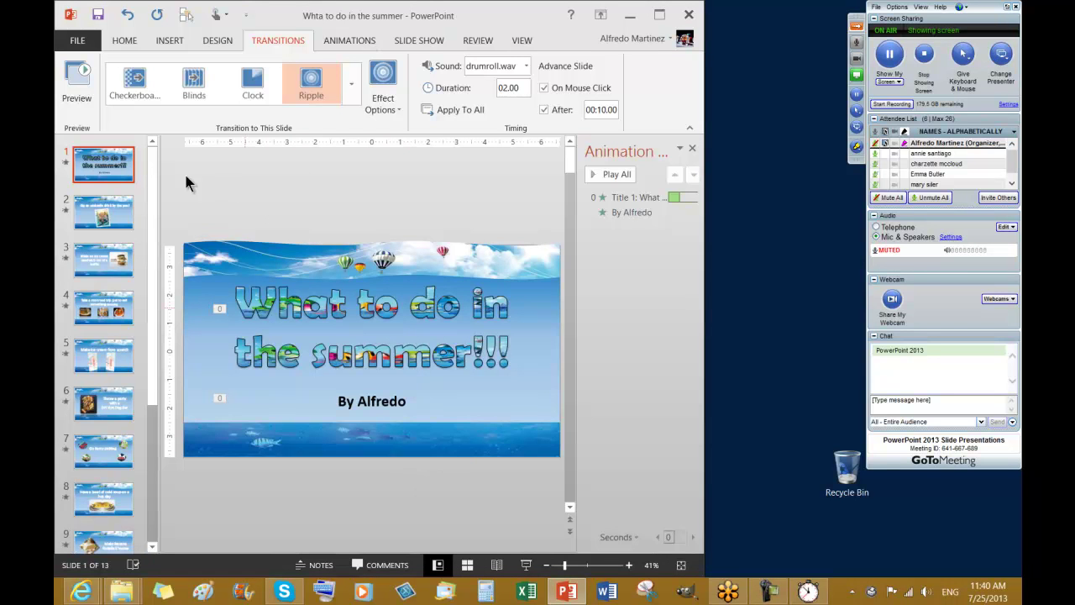
left_click(78, 40)
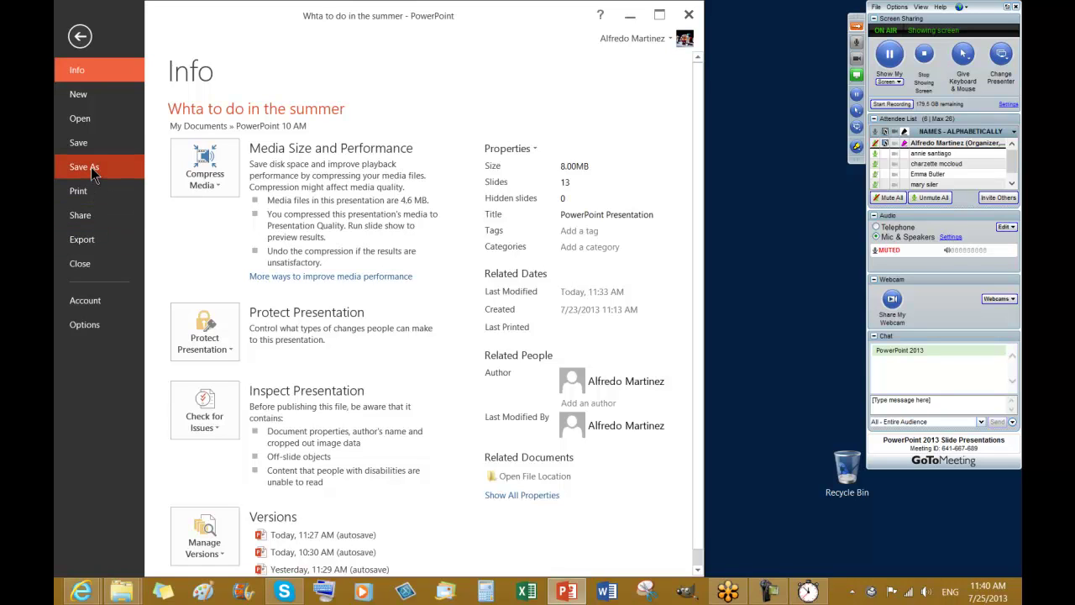
left_click(86, 243)
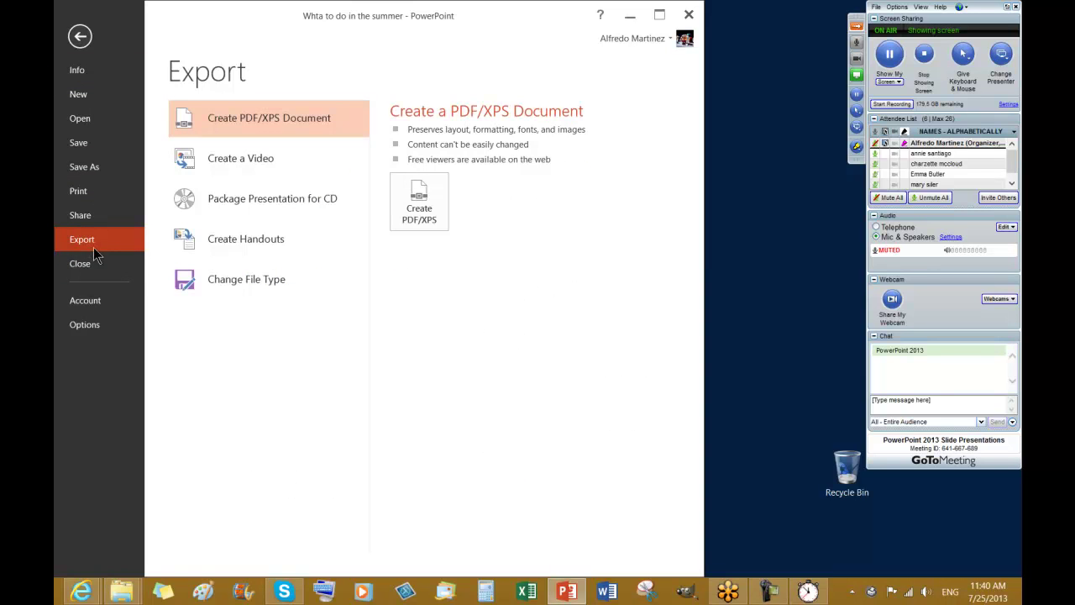
left_click(247, 282)
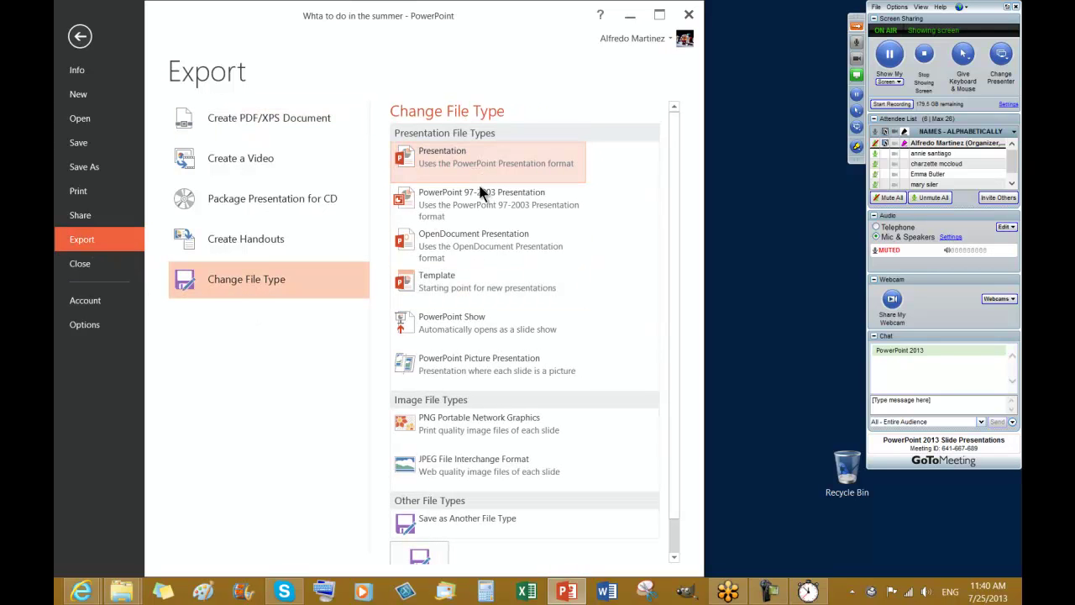
left_click(458, 325)
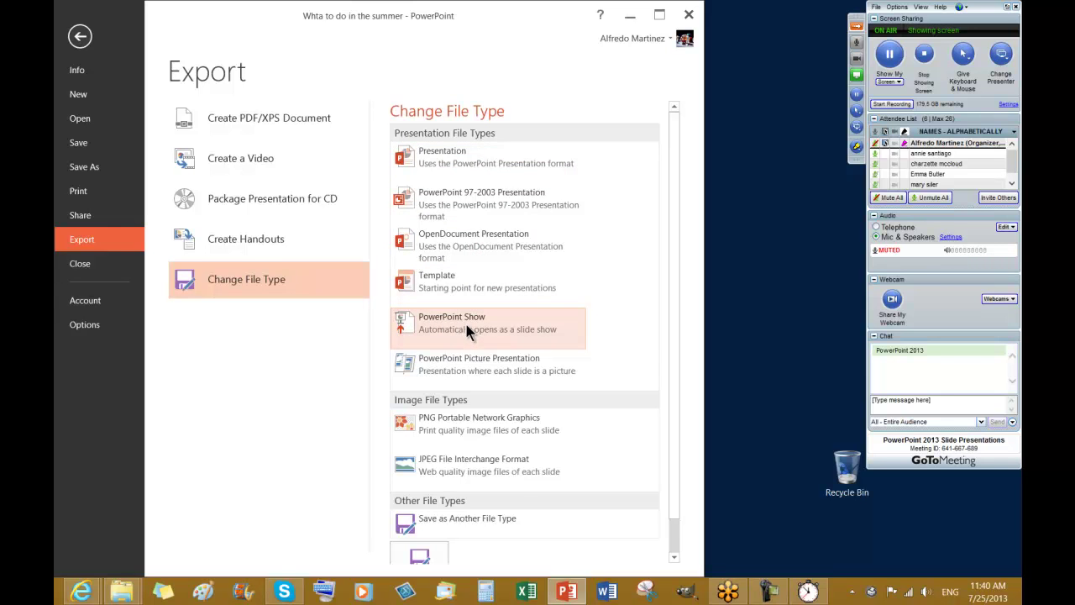
scroll(504, 332, "down", 1)
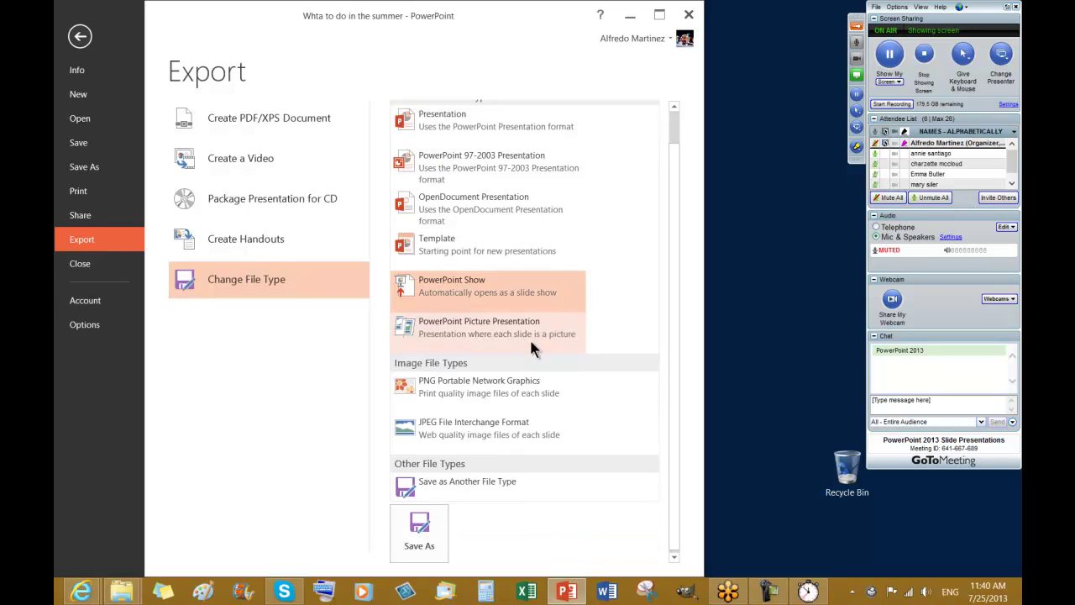
left_click(420, 526)
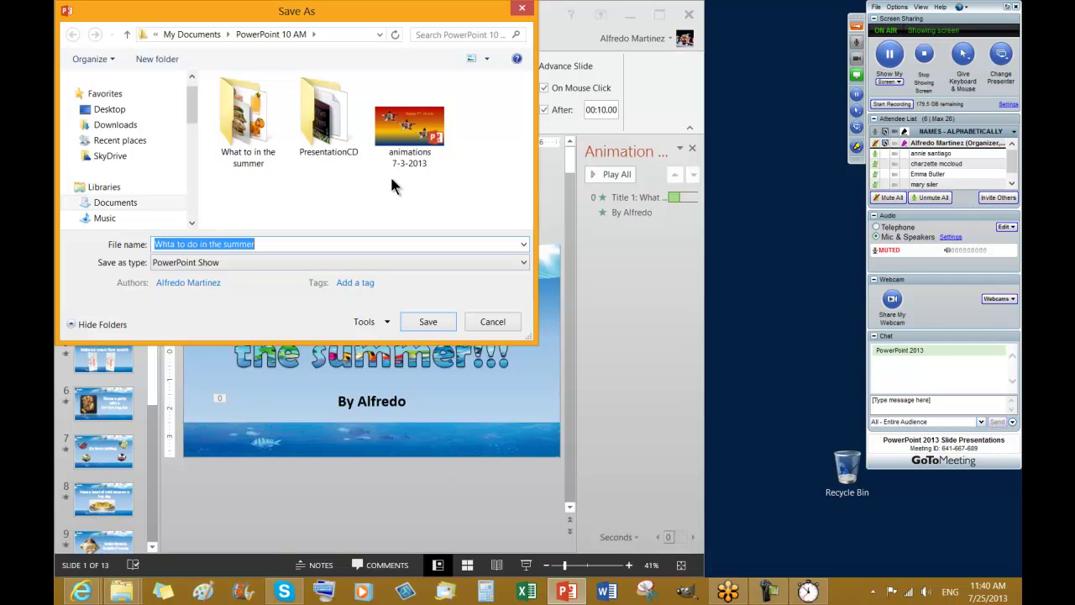
Save the PowerPoint Show in the "PowerPoint 10 AM Class" folder on the L: drive under the name "Whta to do in the summer"
left_click_drag(191, 110, 192, 212)
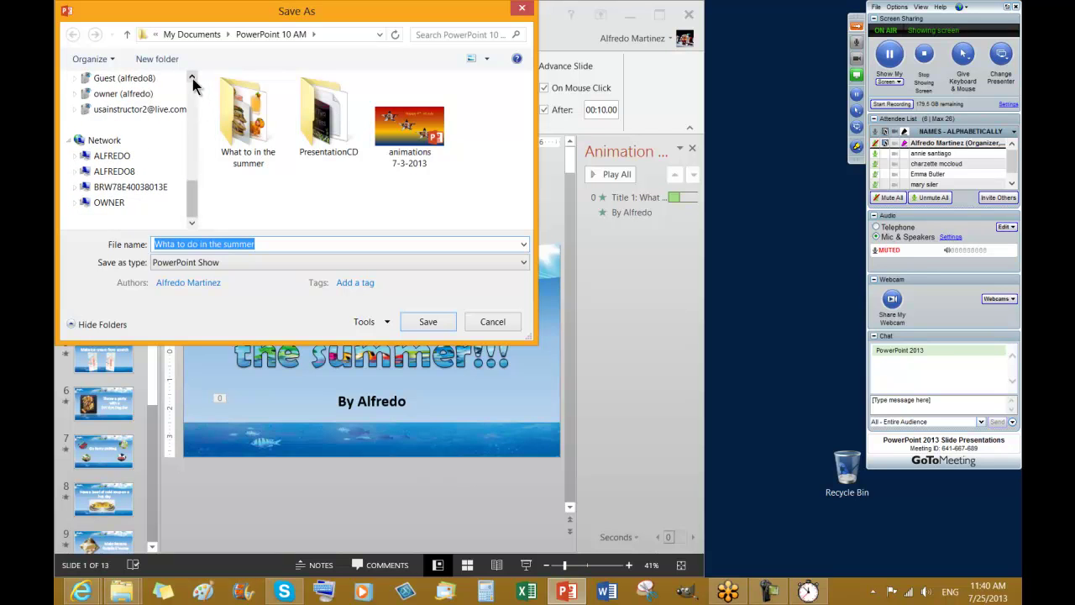
left_click(192, 78)
left_click(135, 93)
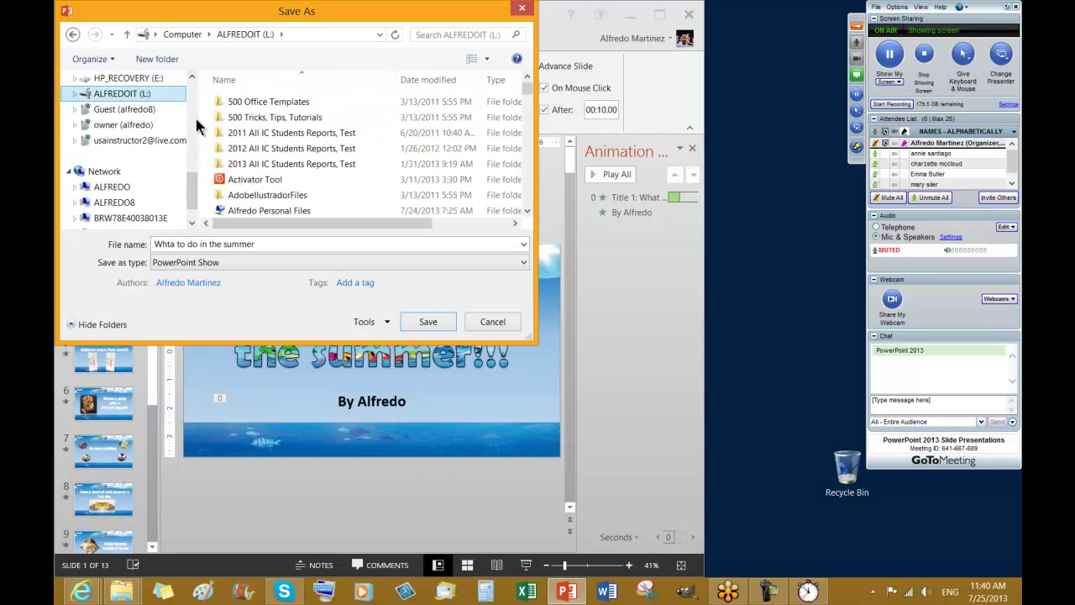
left_click(319, 162)
scroll(347, 172, "down", 3)
scroll(344, 168, "down", 5)
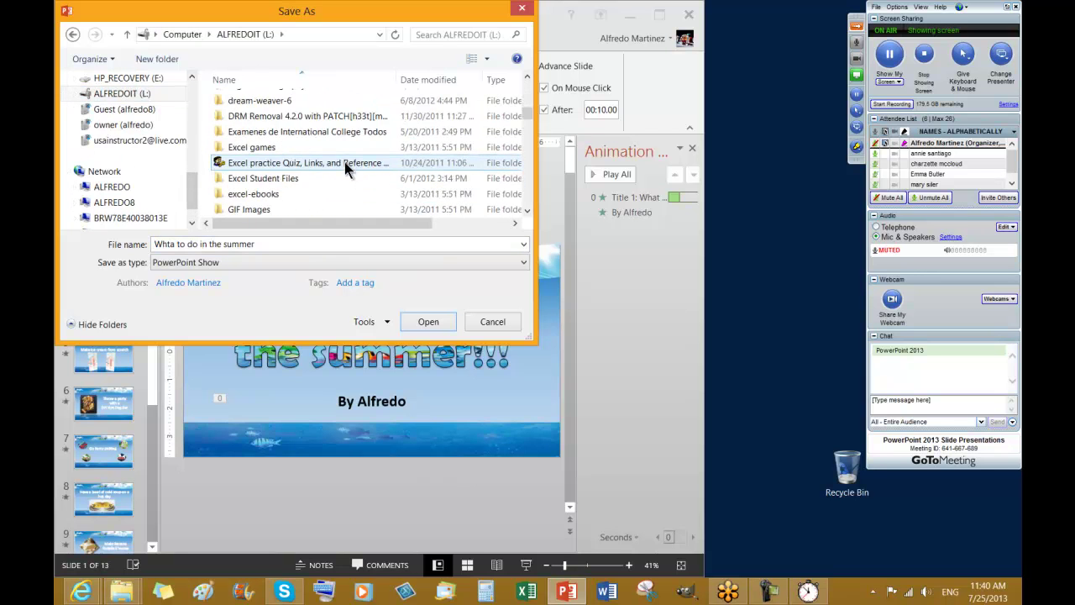
scroll(345, 156, "down", 3)
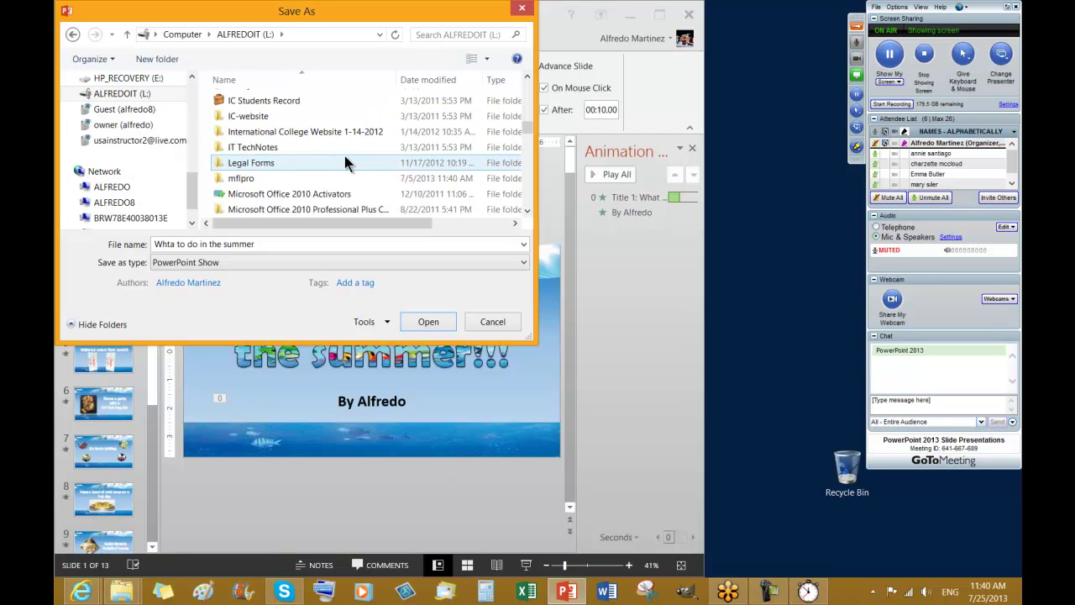
scroll(302, 159, "down", 2)
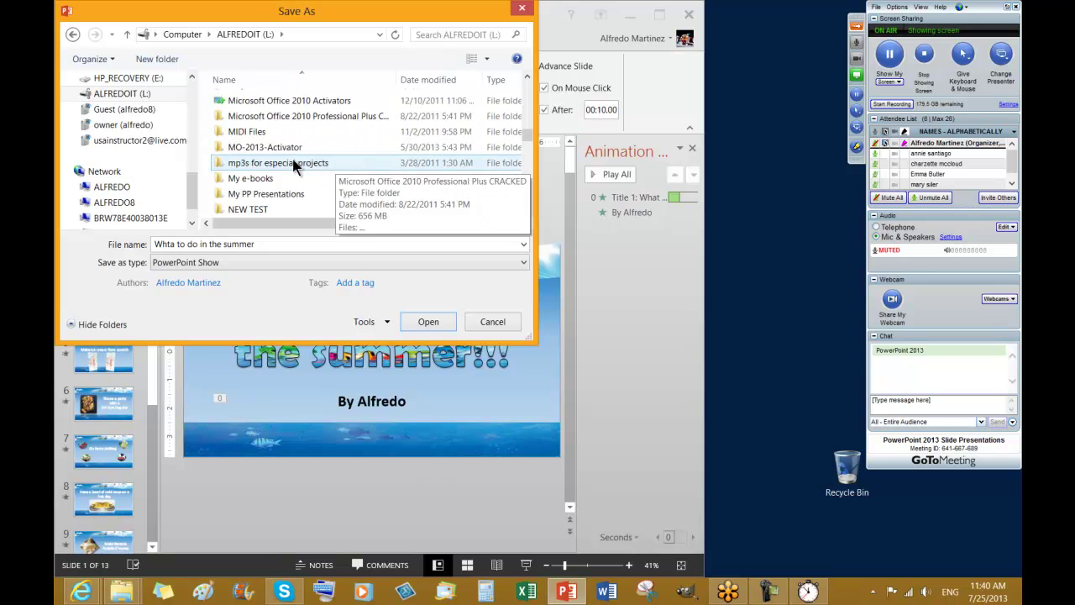
scroll(292, 158, "down", 1)
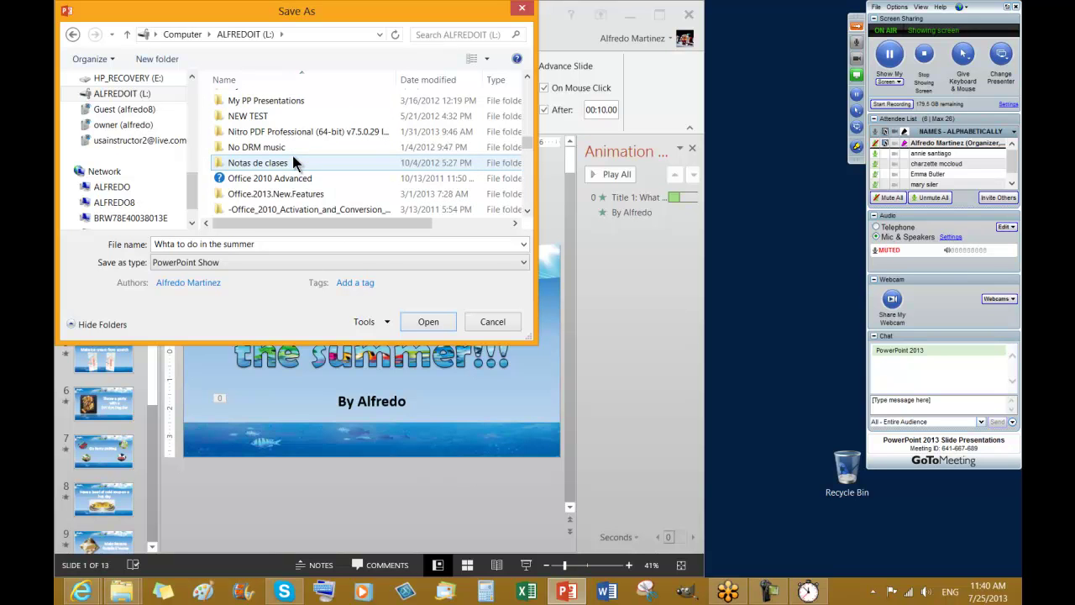
scroll(293, 168, "down", 2)
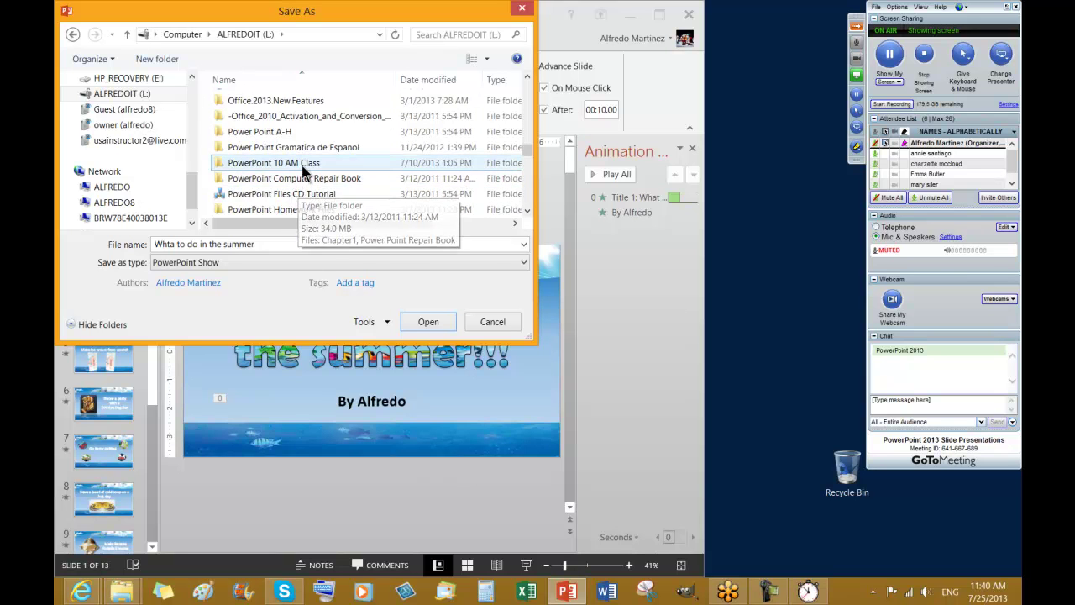
double_click(301, 162)
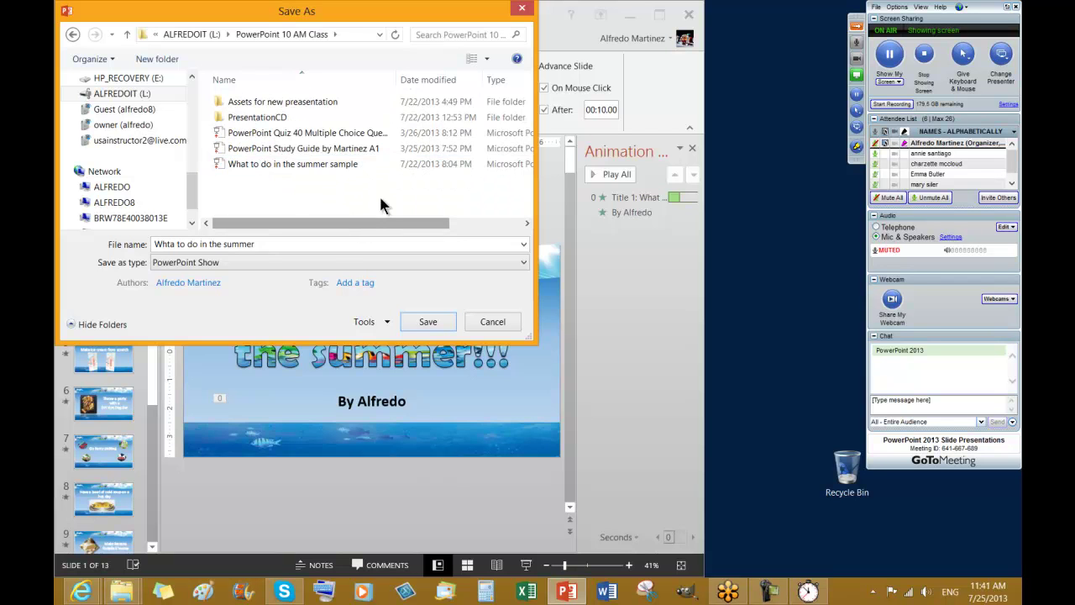
triple_click(274, 244)
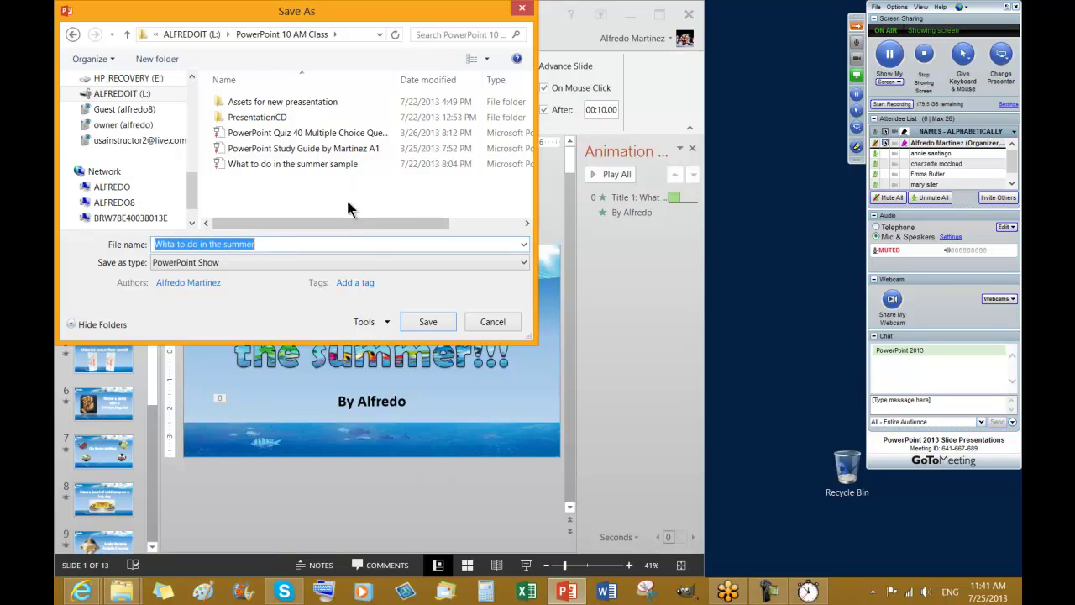
left_click(428, 322)
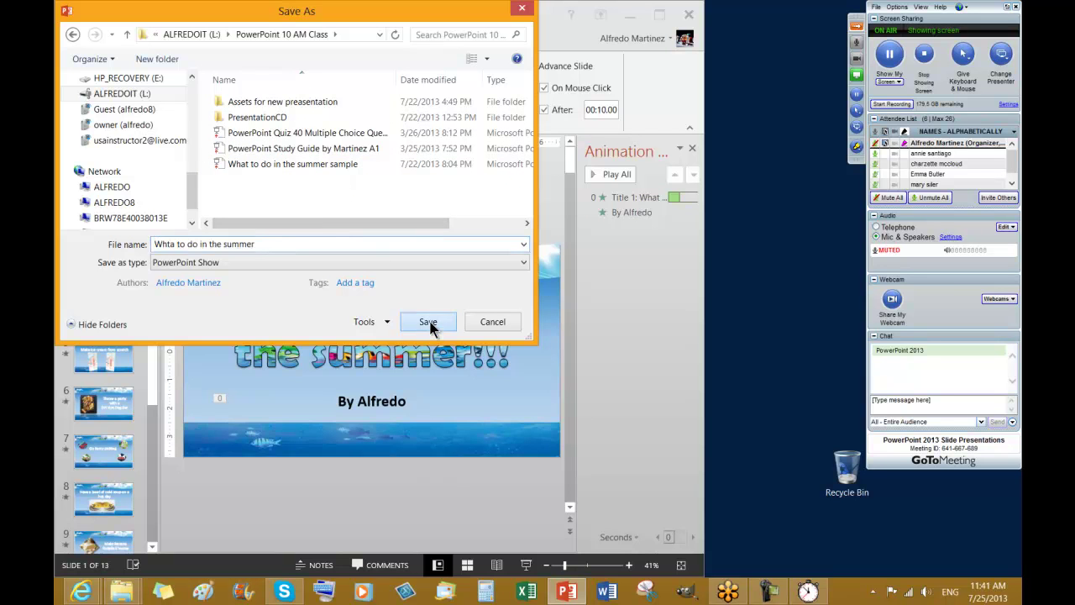